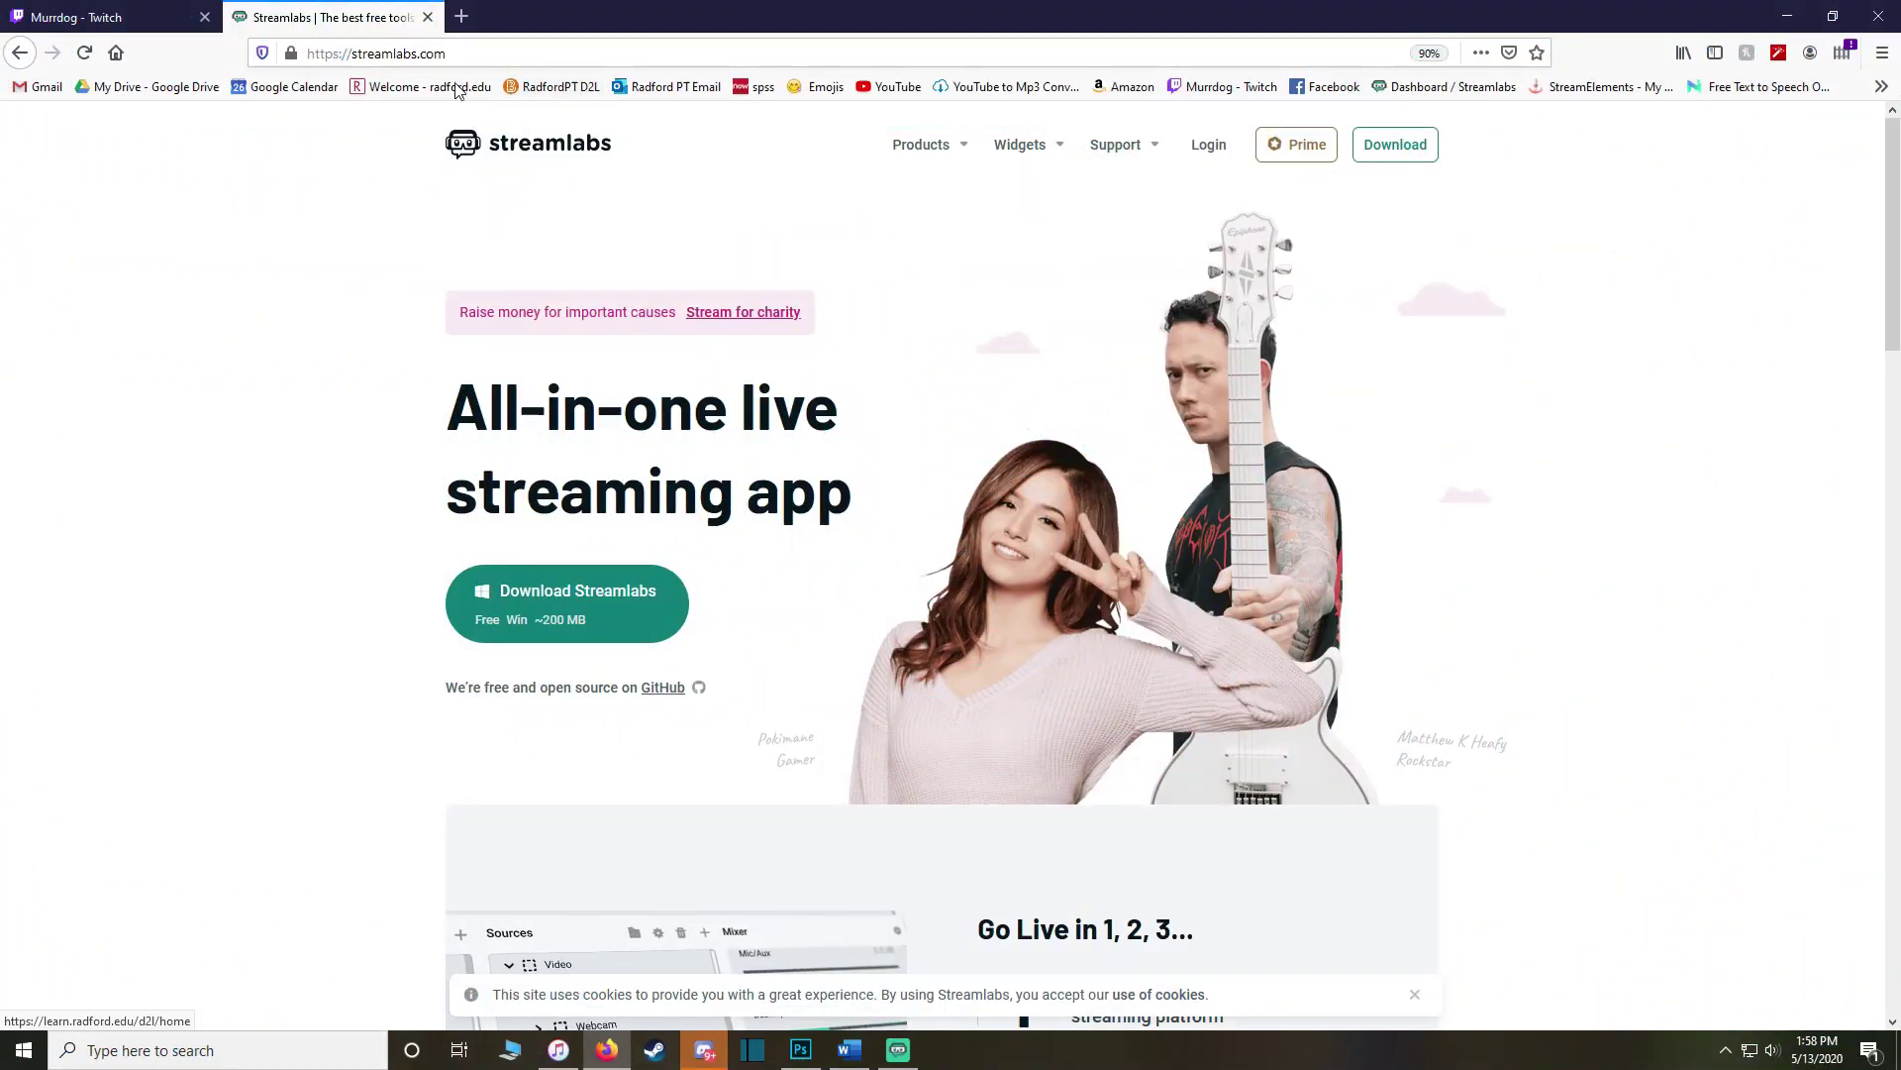
Step: Bring up the streamlabs.com homepage in Firefox's active tab
drag(422, 54, 457, 60)
click(293, 496)
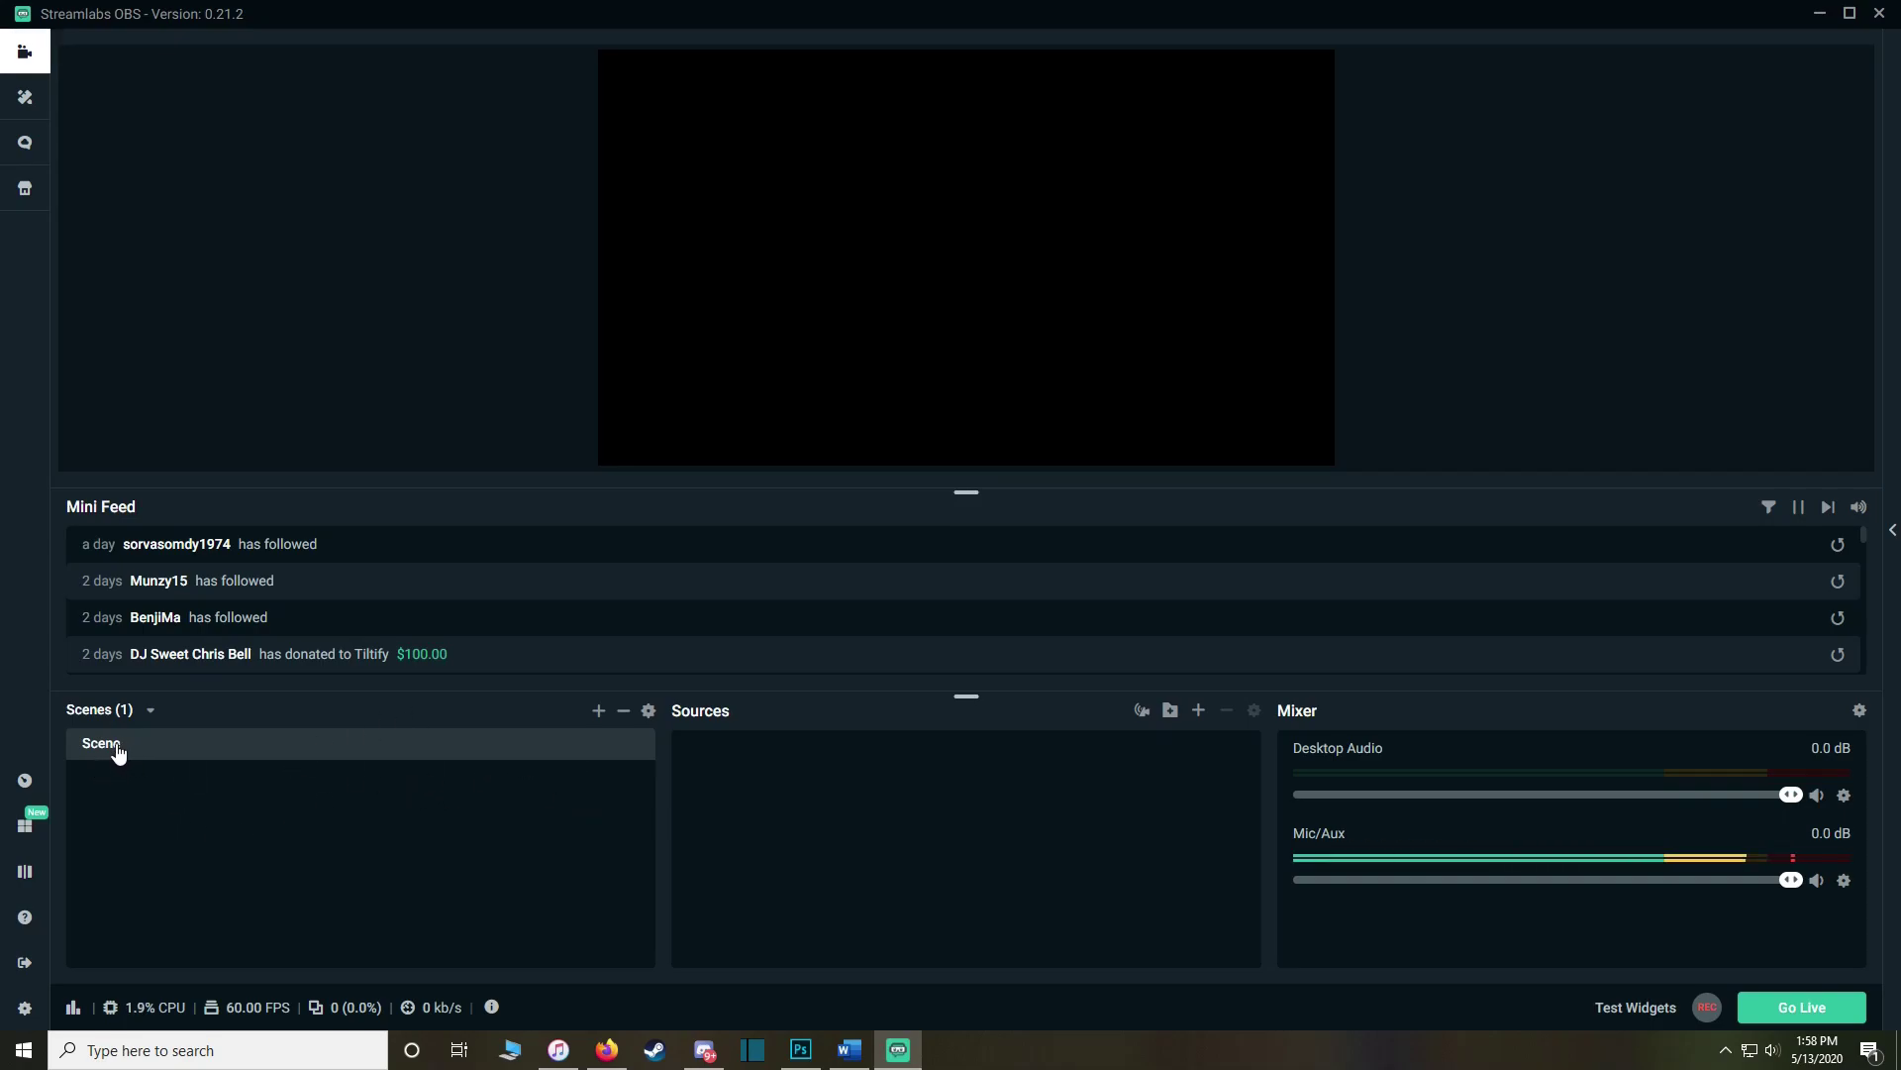
Step: Rename the default scene to 'Gaming' and bring up the Add Source choices
right_click(212, 746)
click(220, 773)
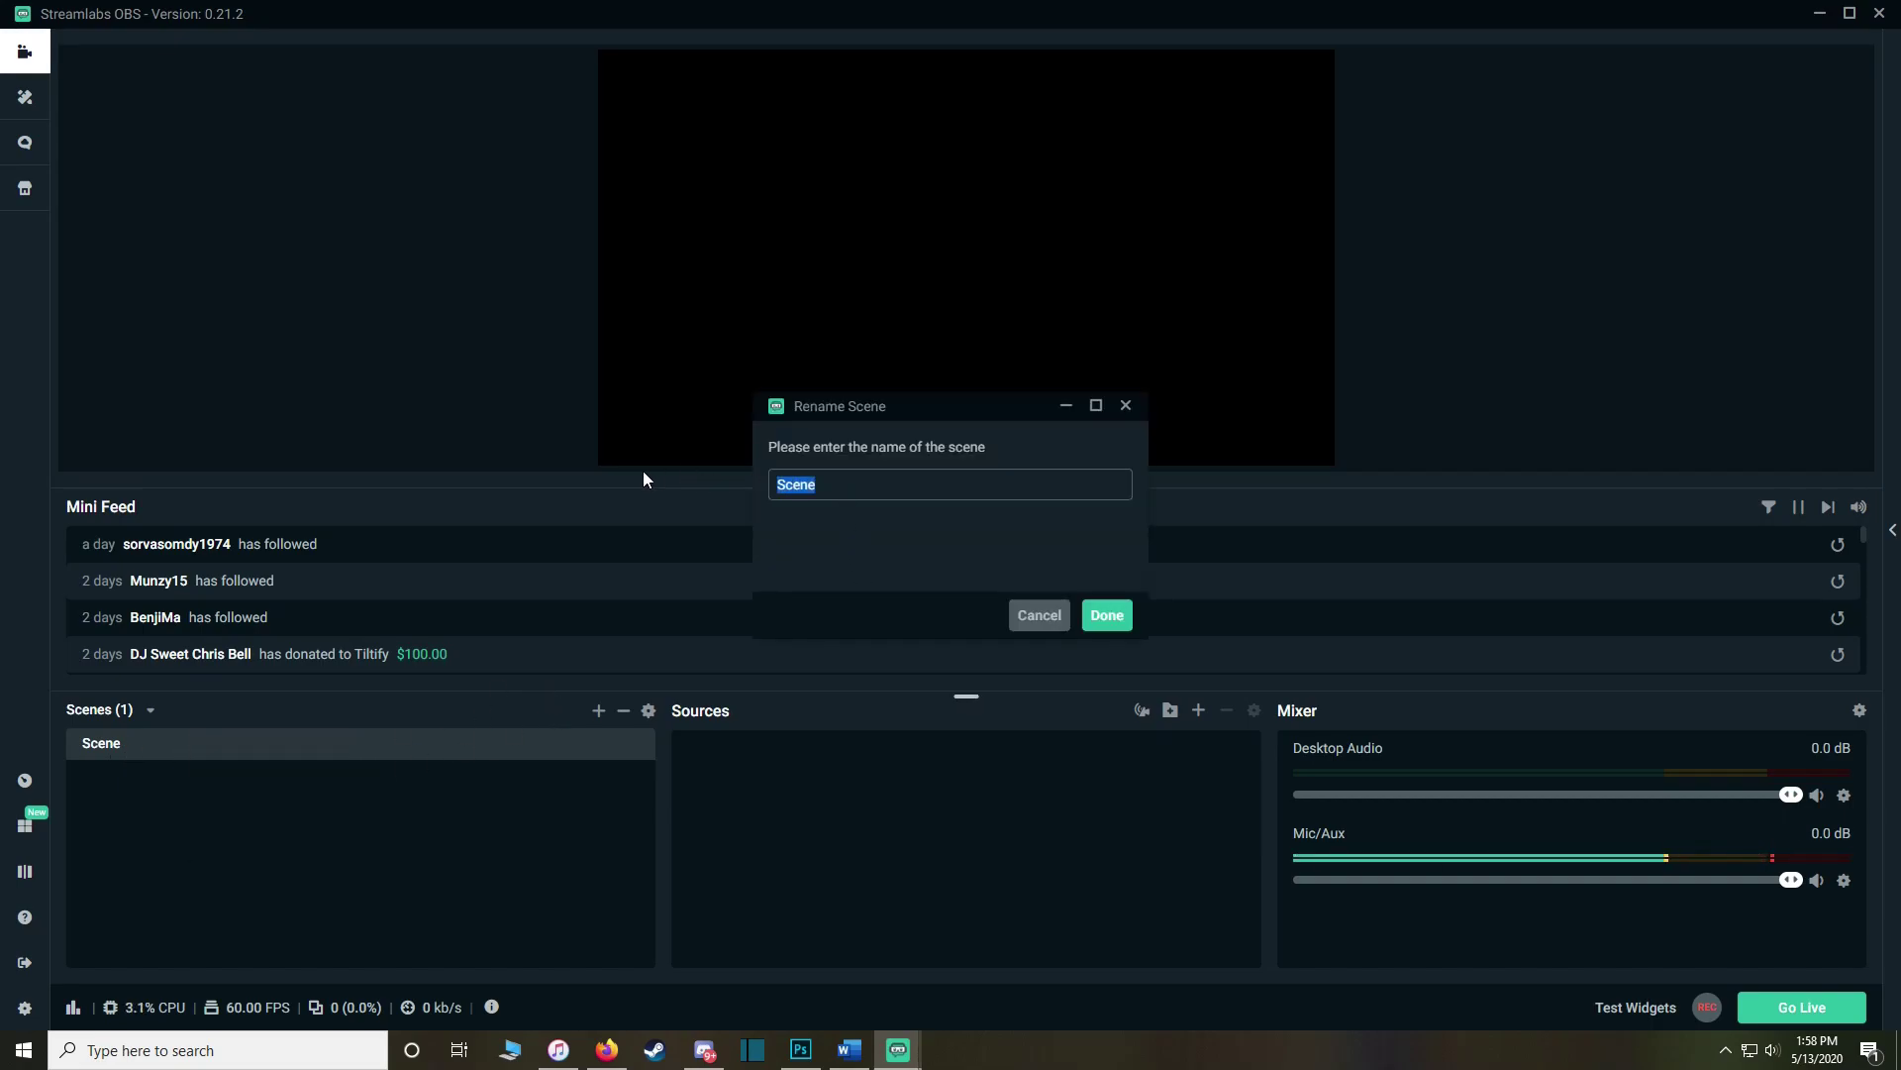
text(Gaming)
click(1085, 620)
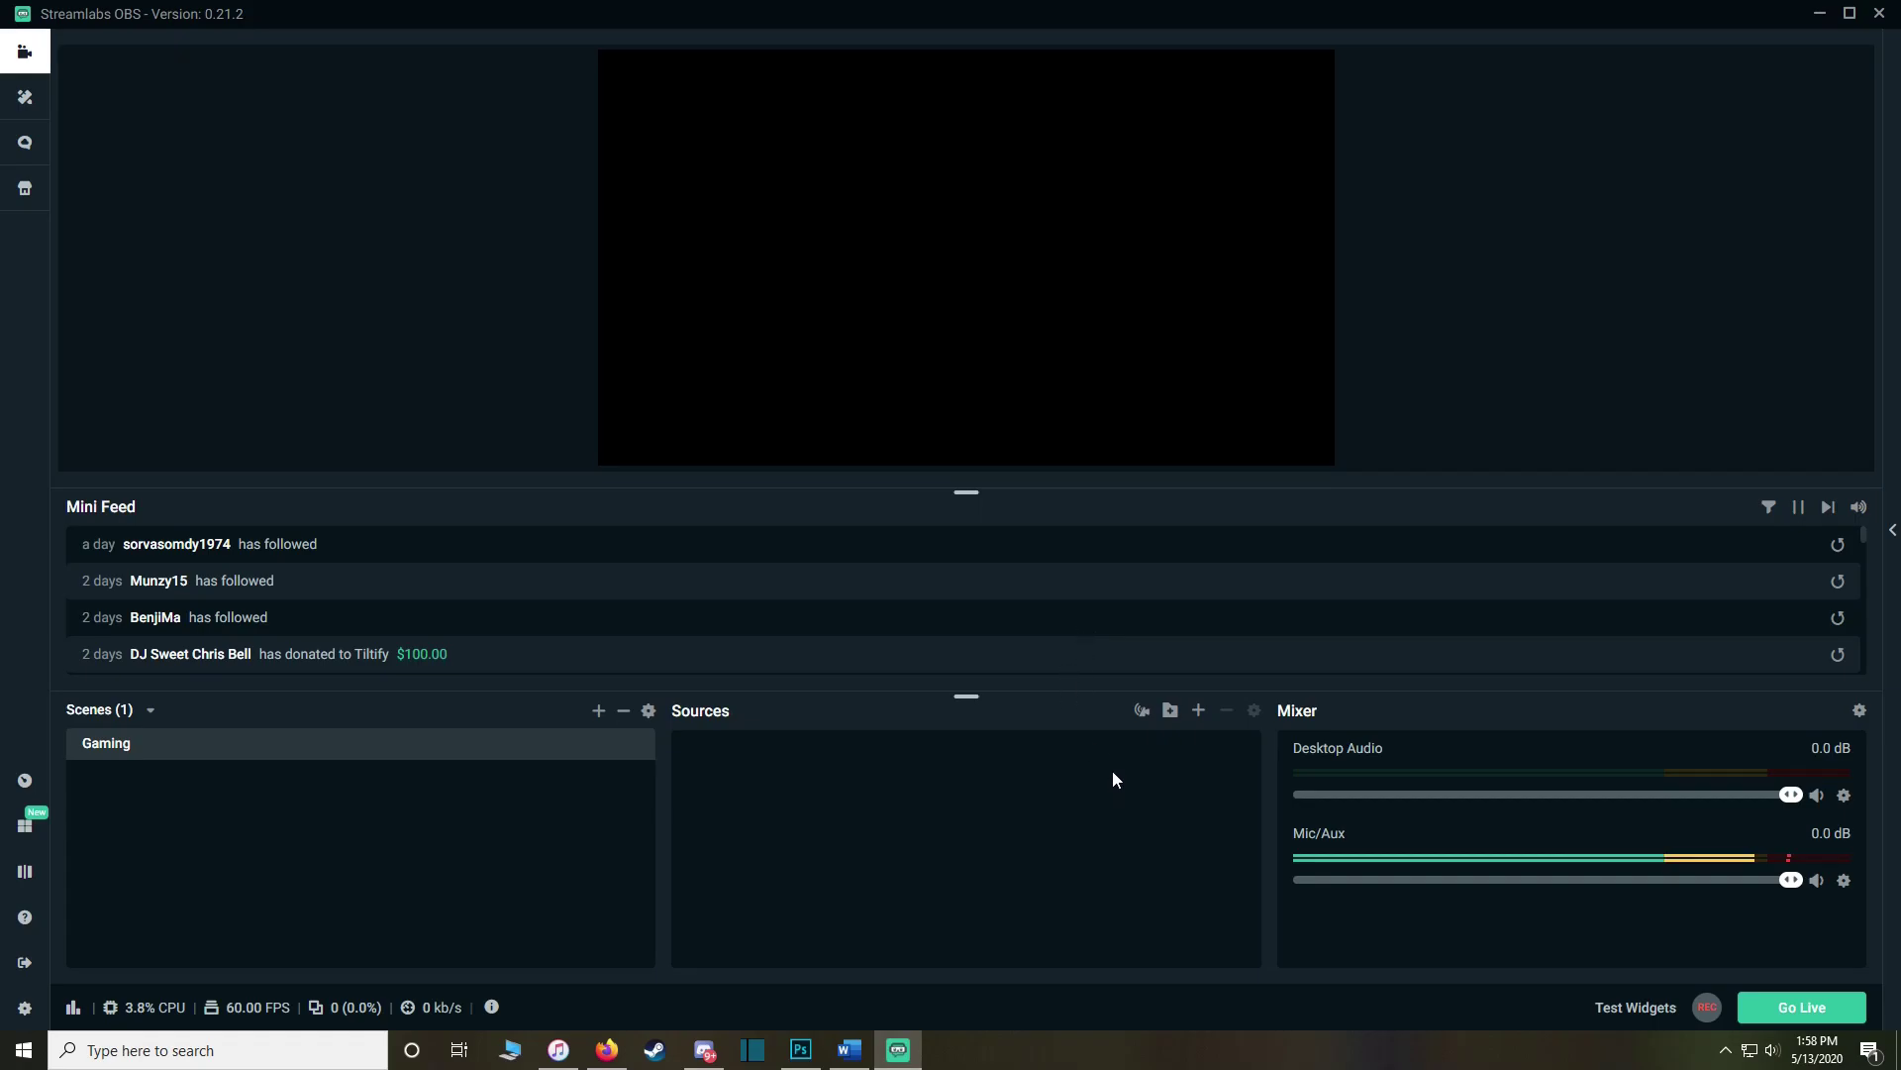
click(1198, 711)
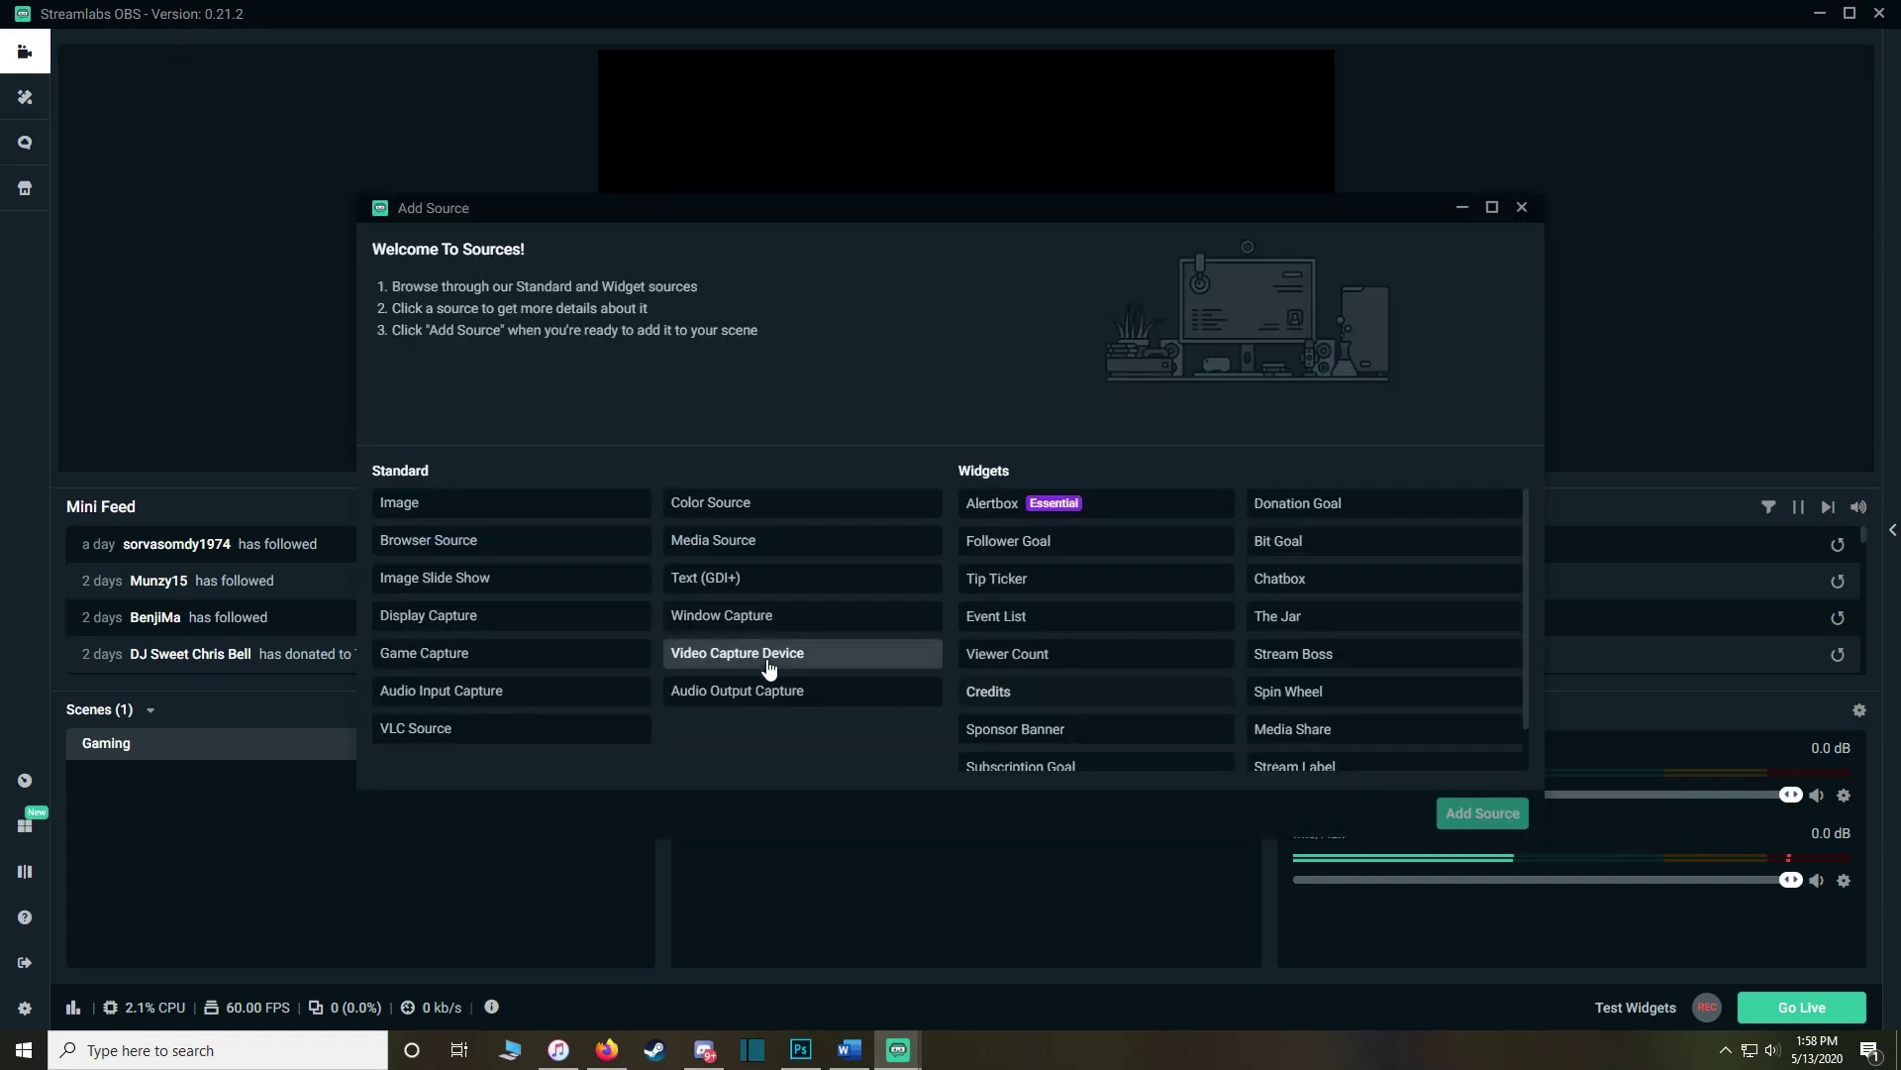
Step: Add a locked whole-monitor Display Capture to Gaming, then reopen the source picker
click(512, 625)
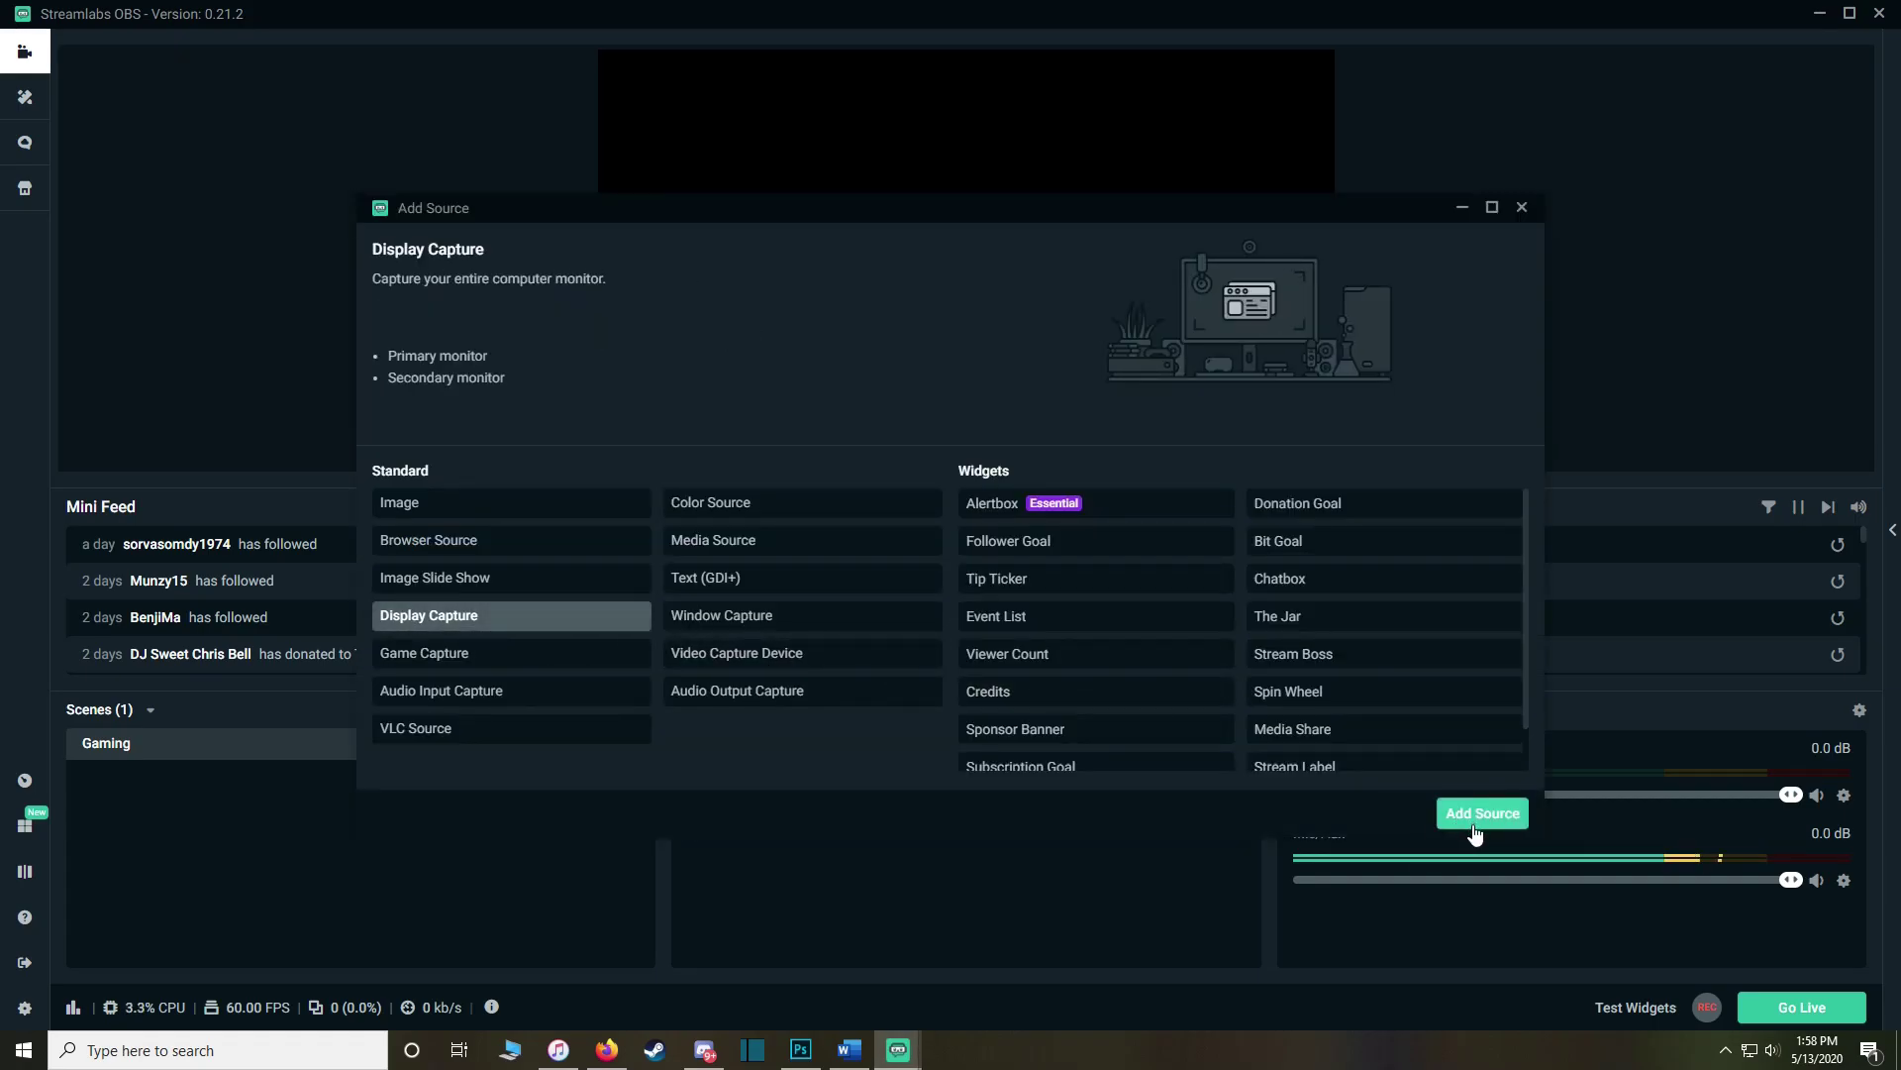
click(1475, 823)
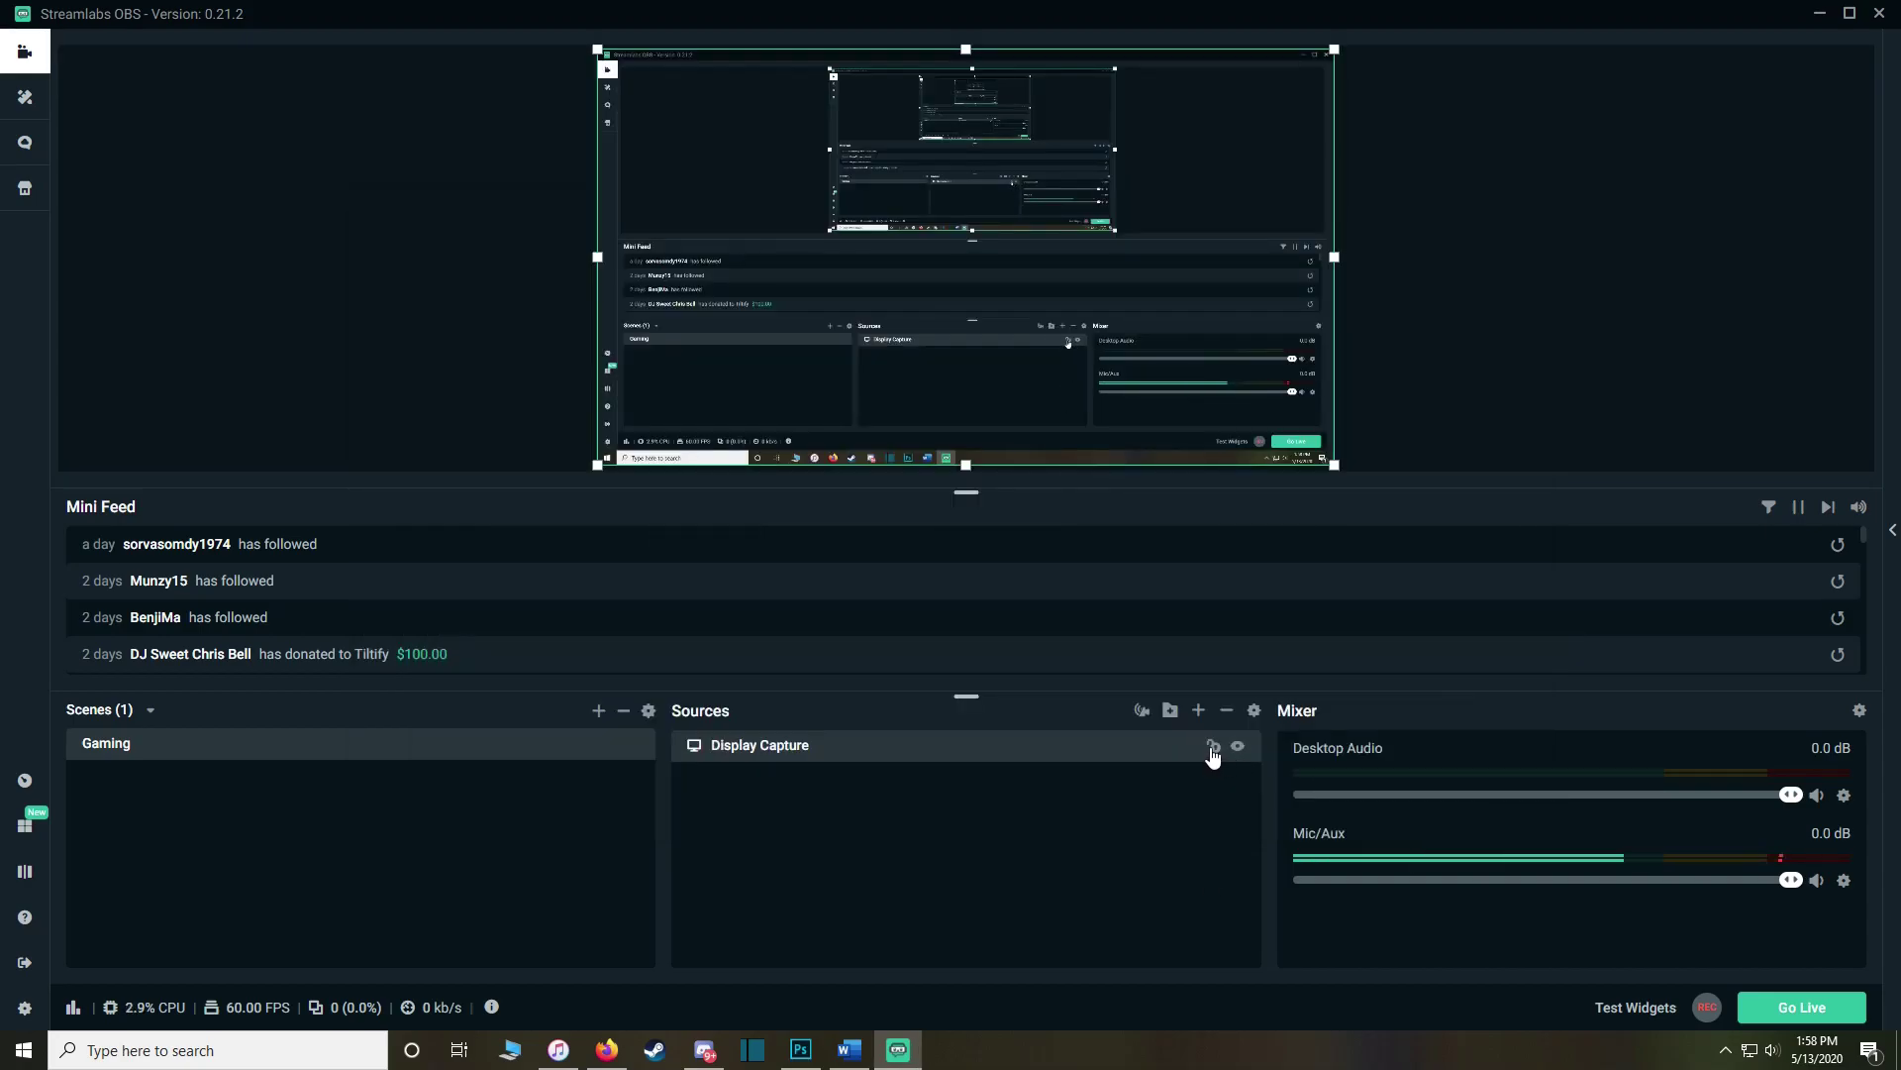
click(1212, 749)
click(1020, 360)
click(1212, 748)
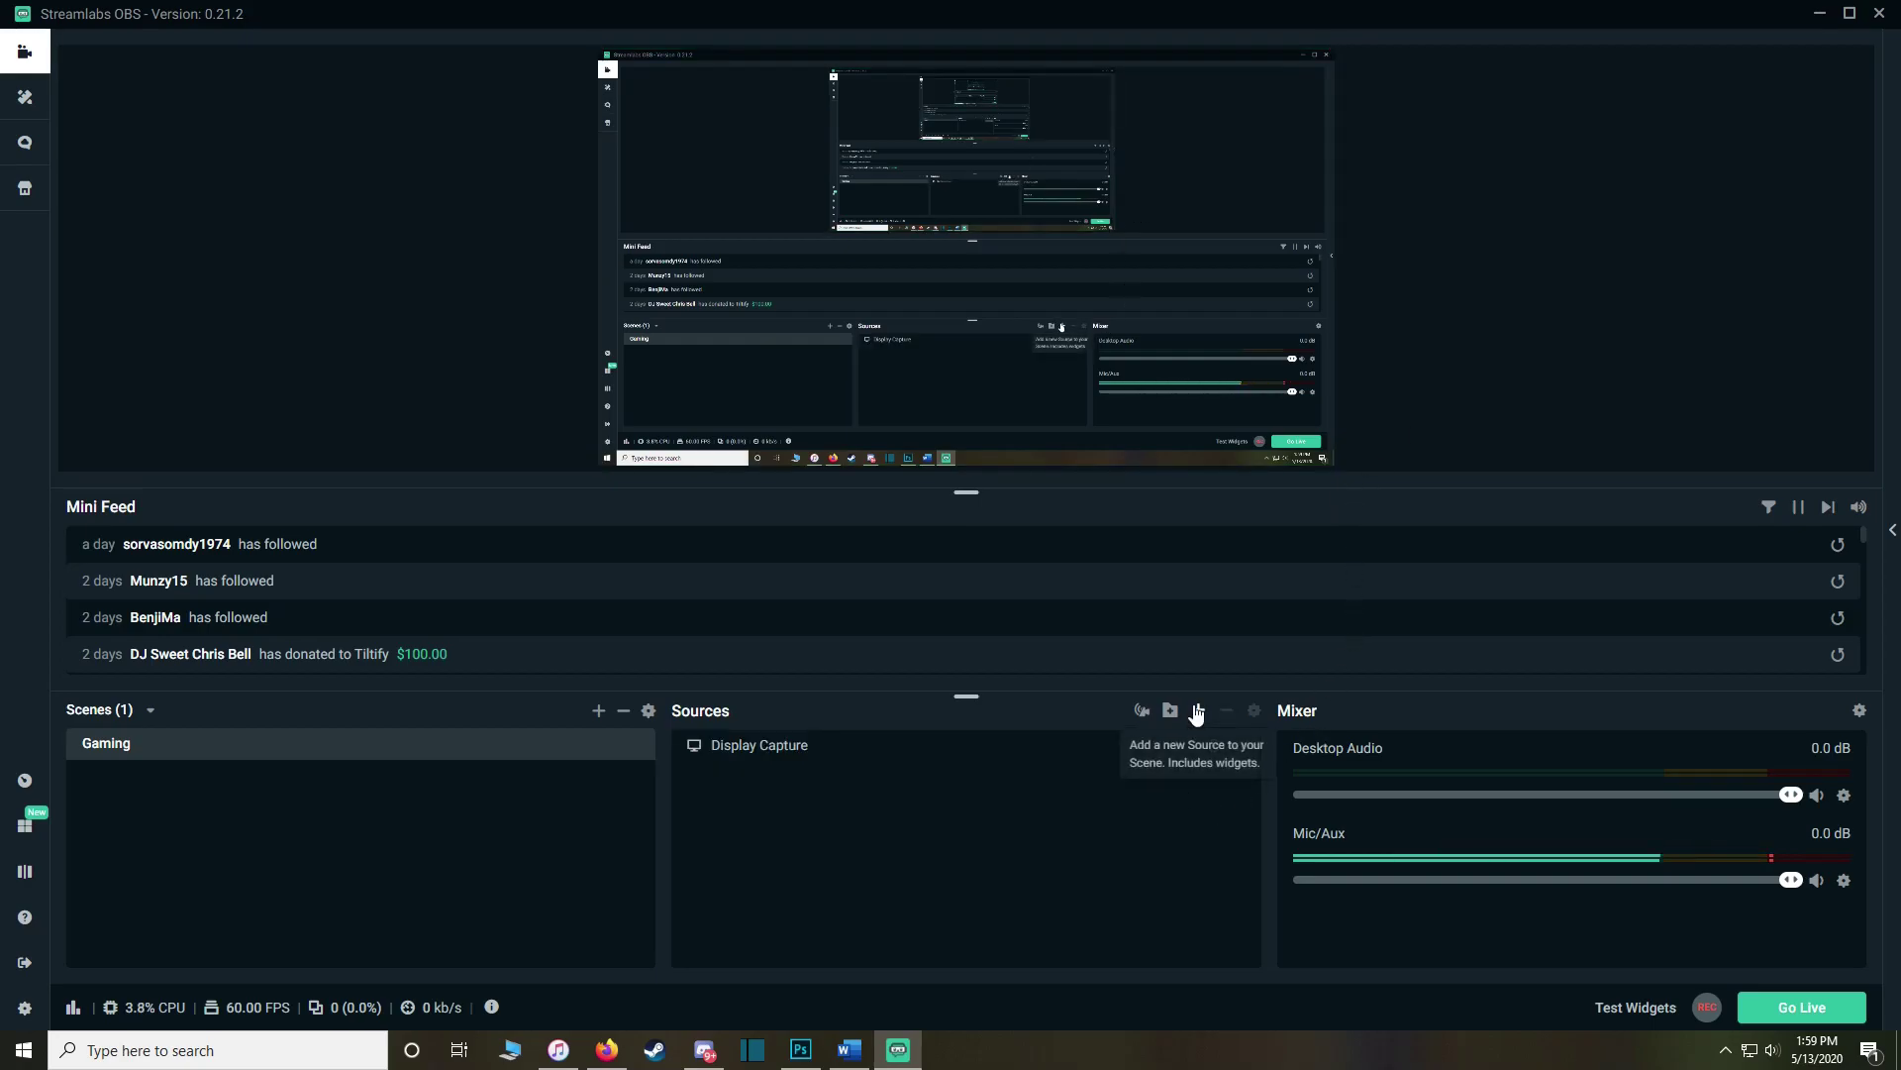
click(1197, 715)
drag(939, 220, 947, 210)
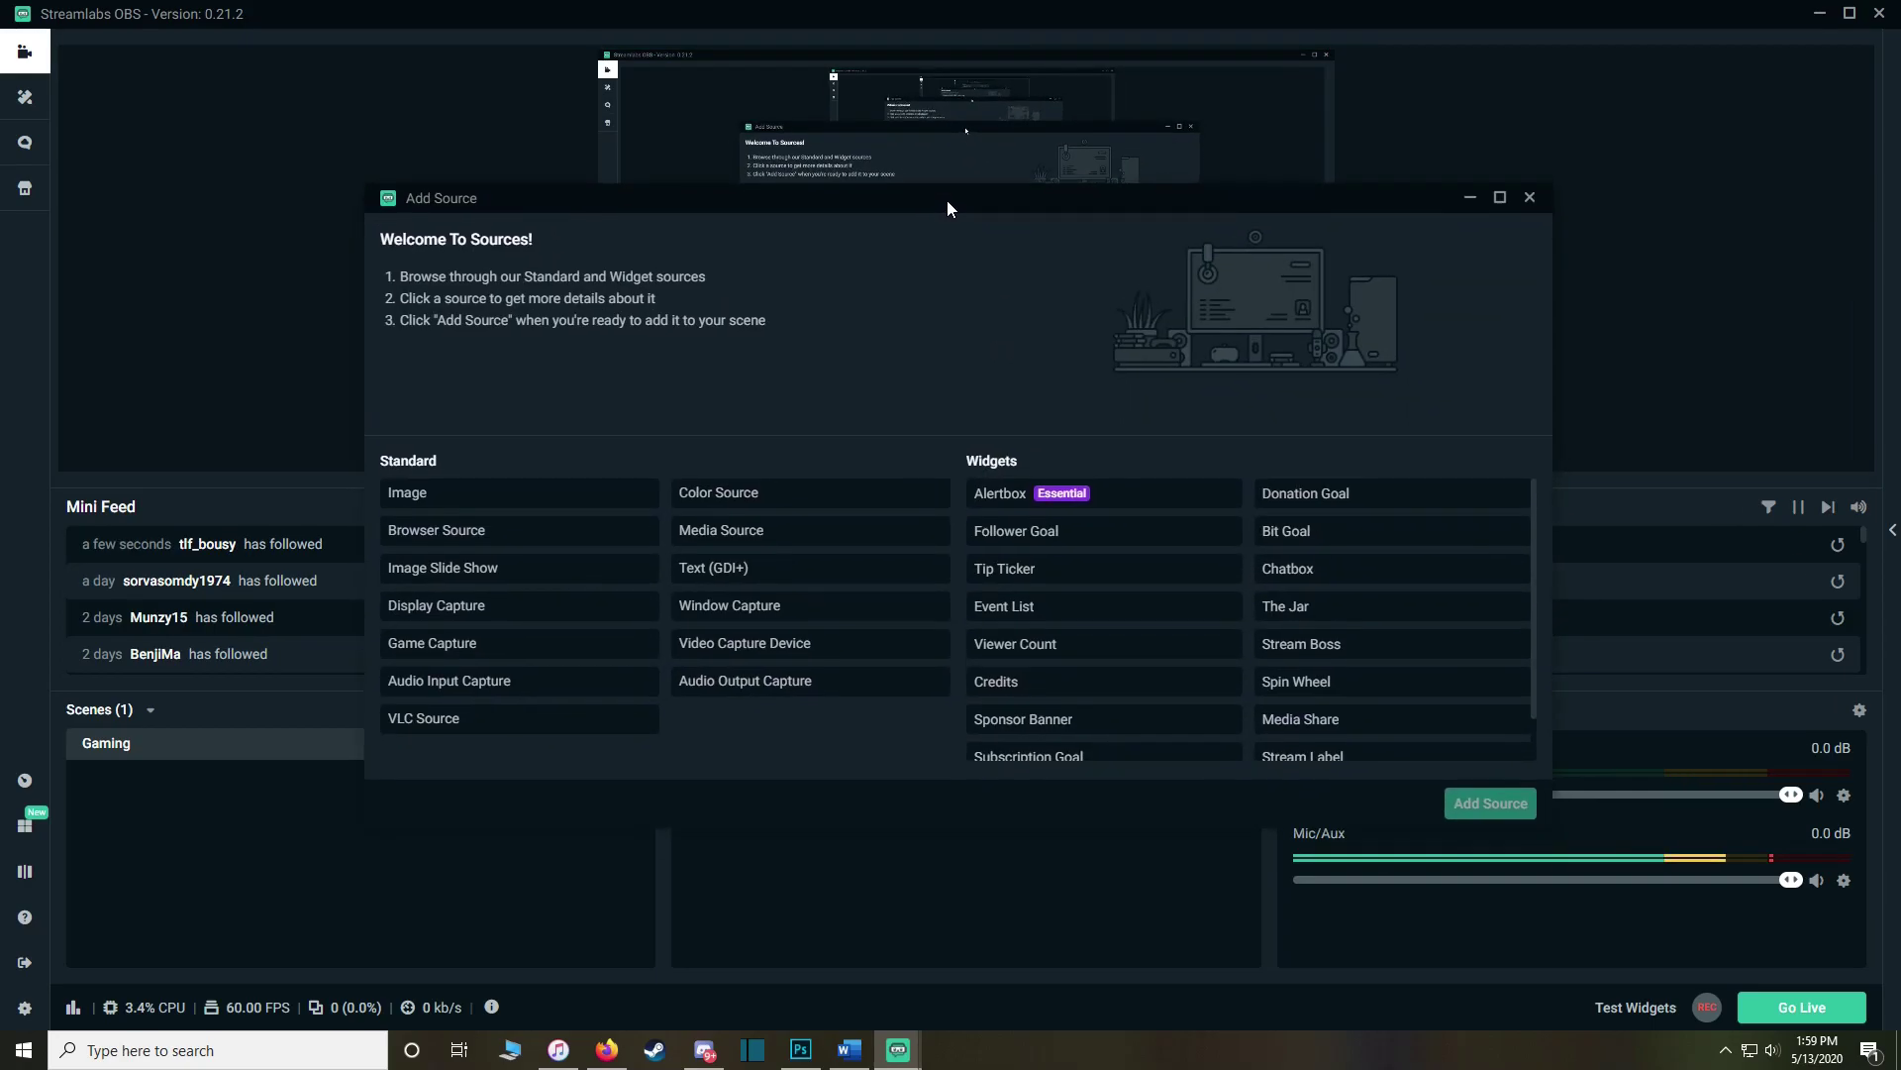
Step: Create a Video Capture Device source for the webcam
click(763, 645)
click(1490, 803)
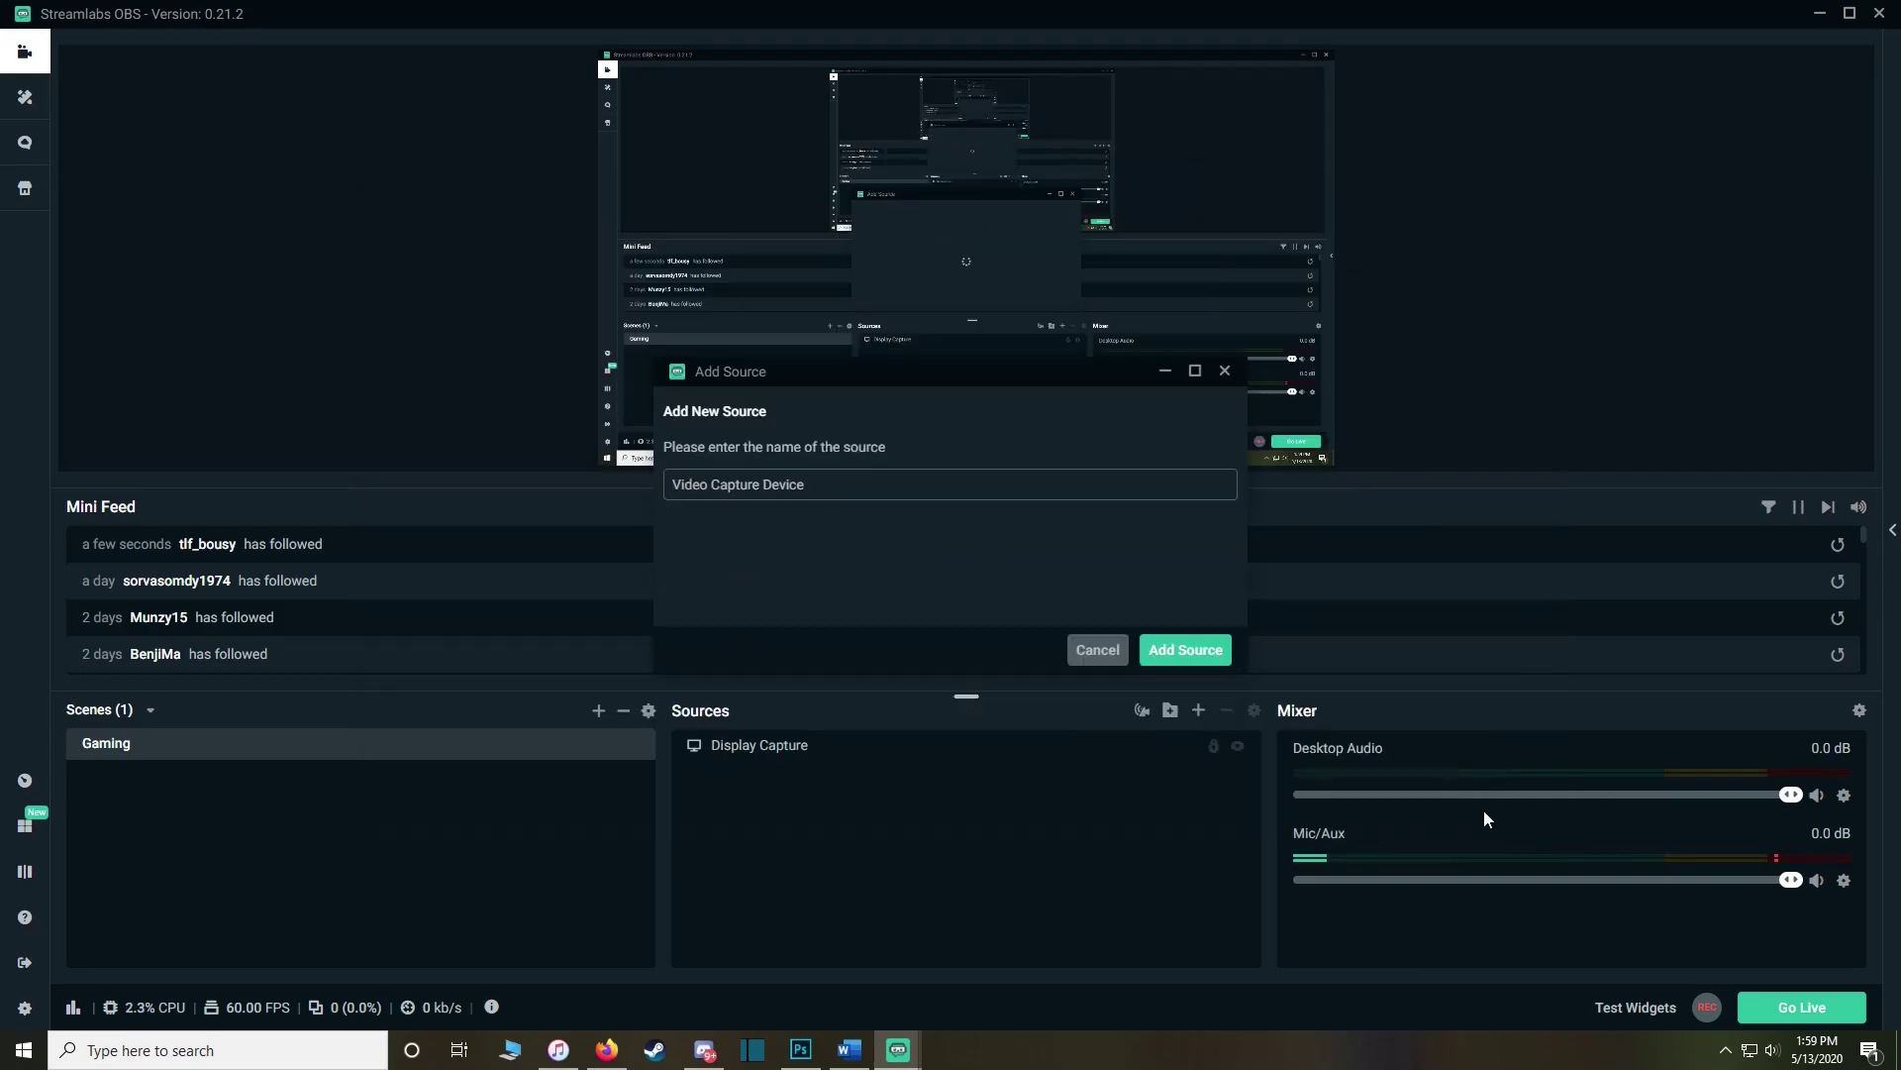
click(1185, 651)
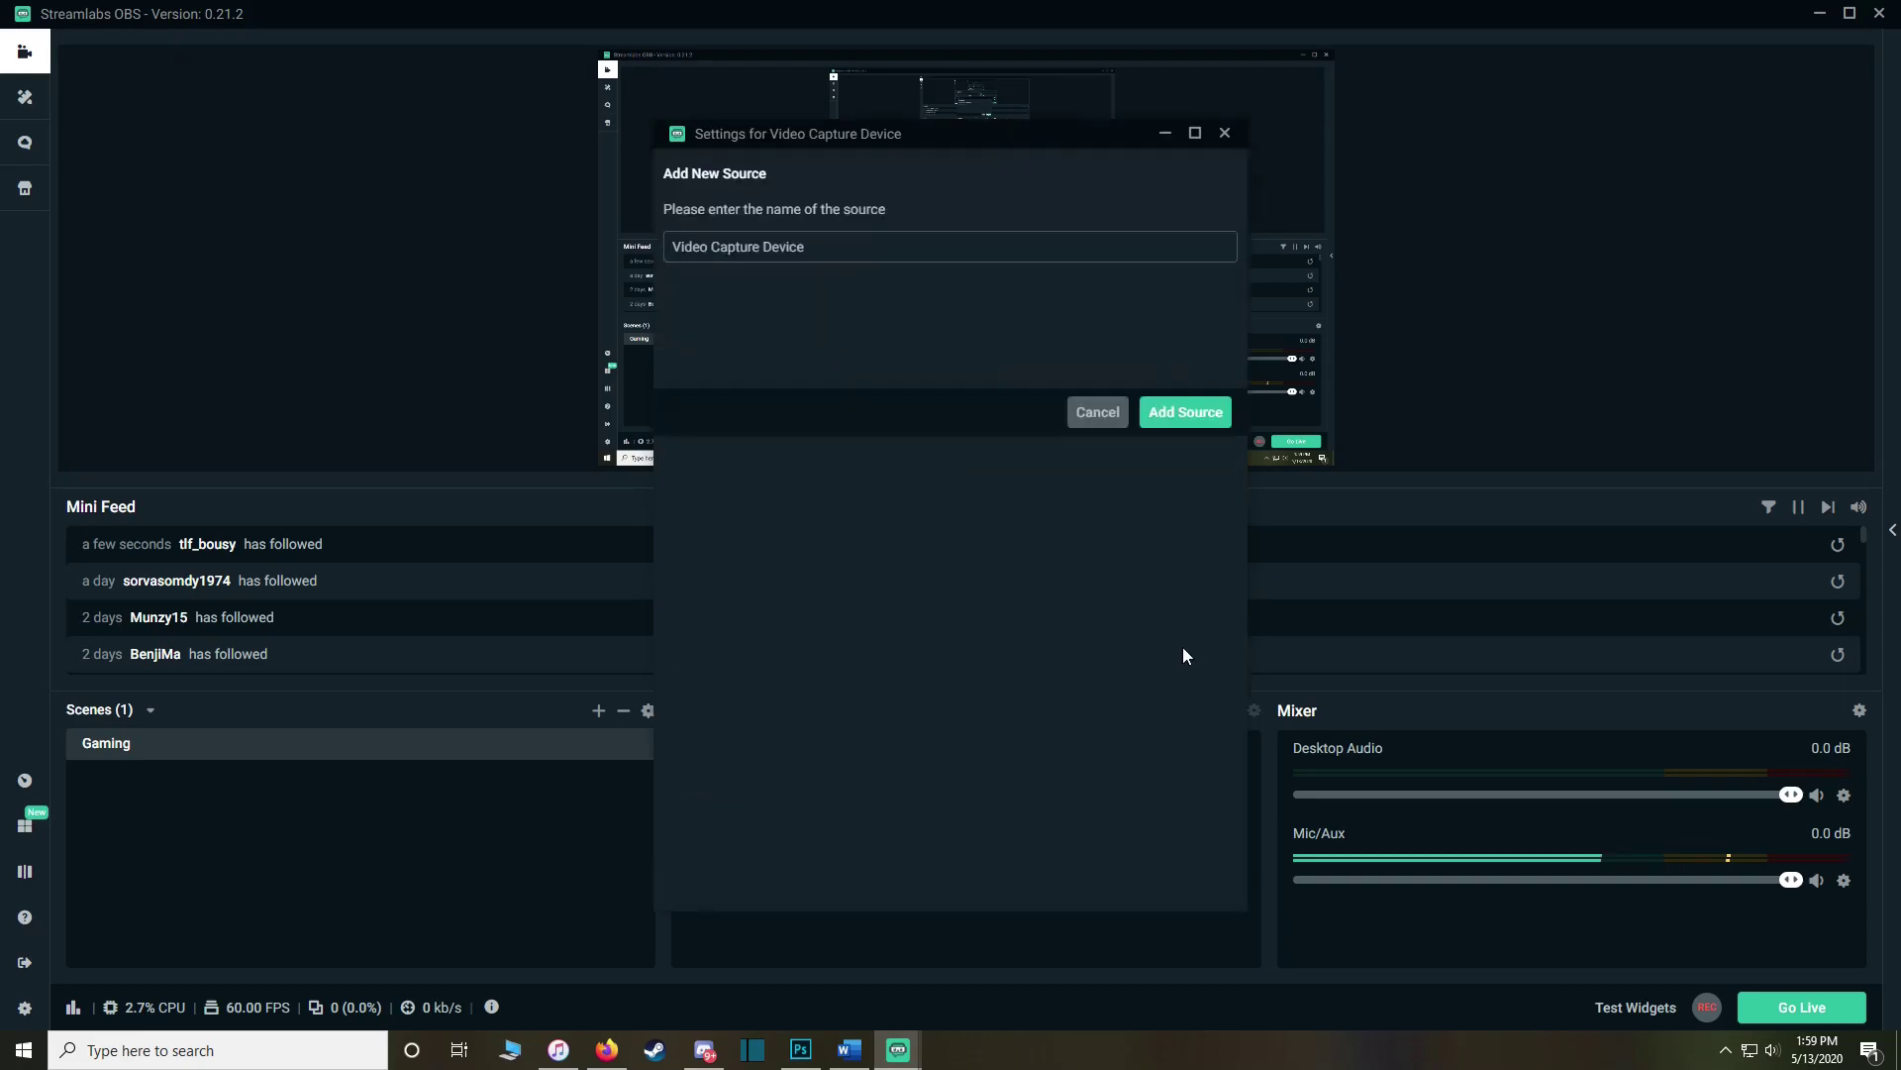
drag(917, 115, 1497, 126)
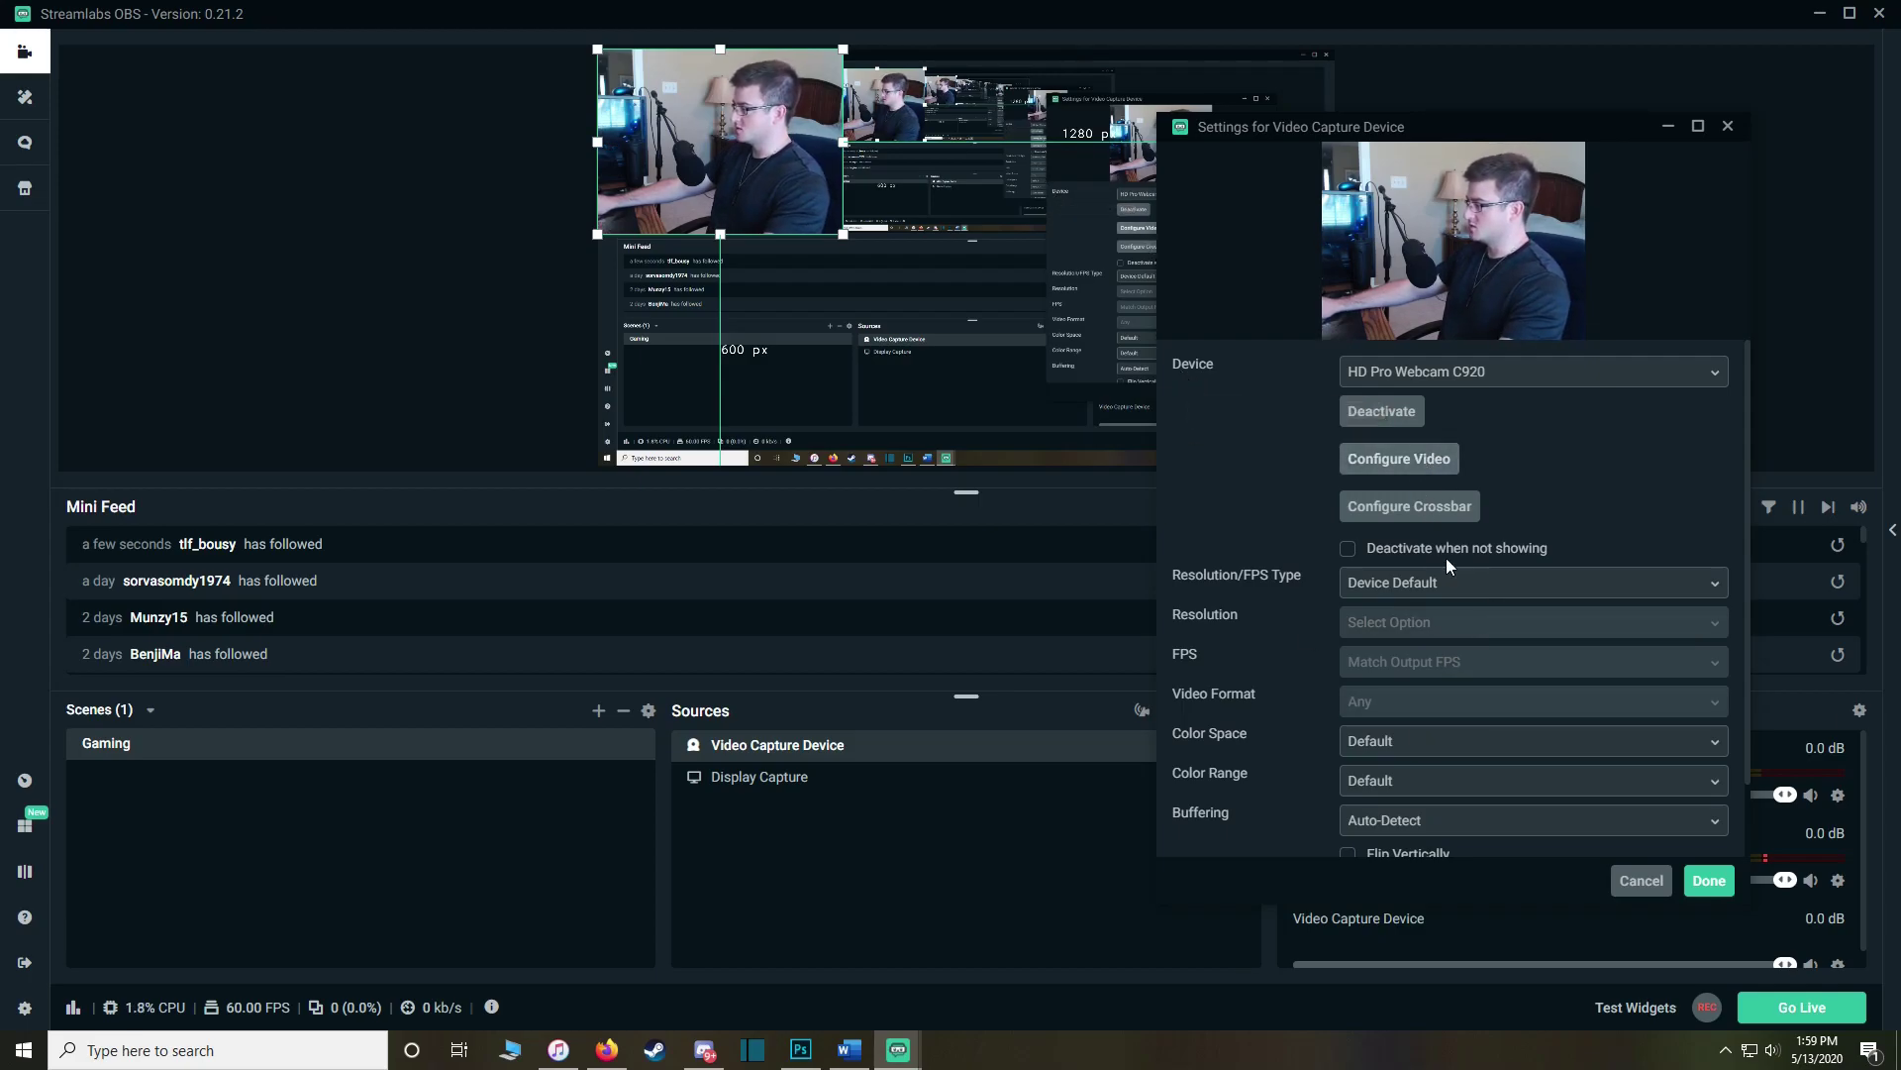
Step: Set the webcam to custom 1920x1080 resolution, 30 FPS, MJPEG format
click(1444, 584)
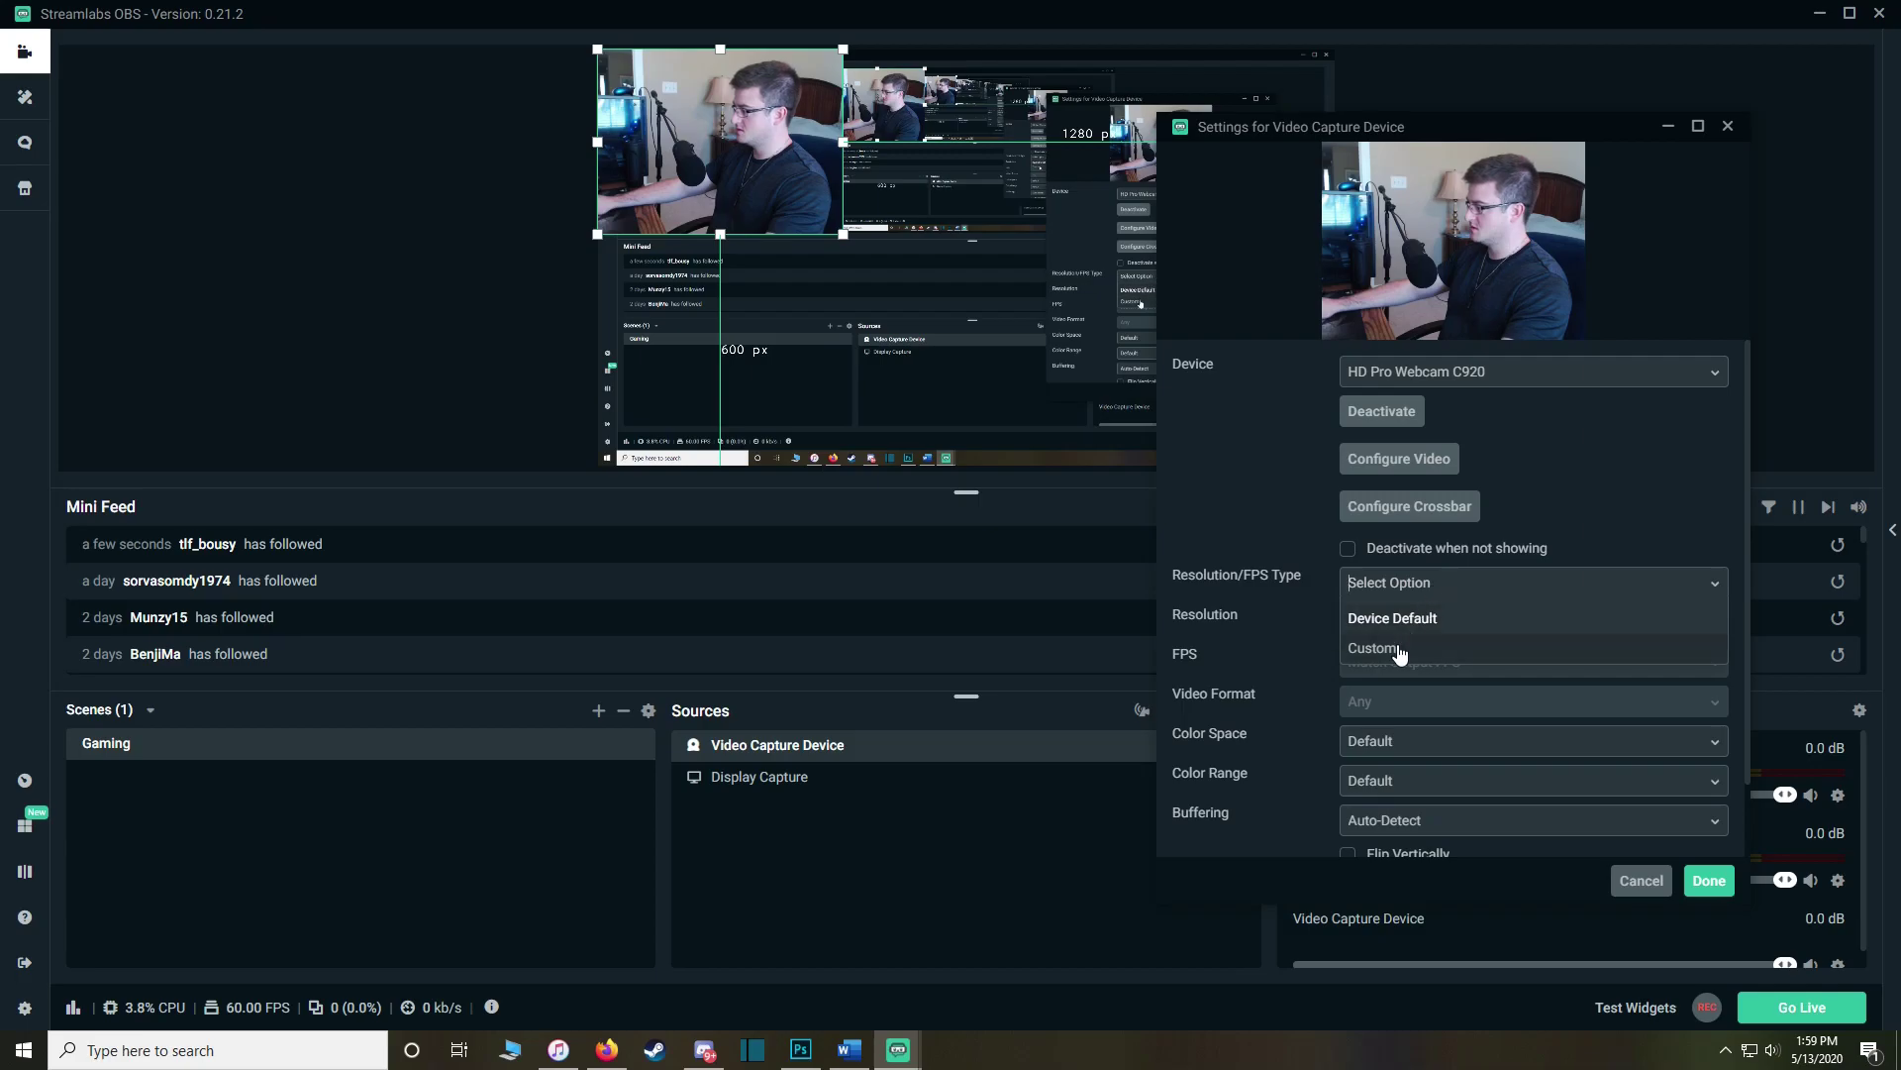
click(1399, 649)
click(1443, 624)
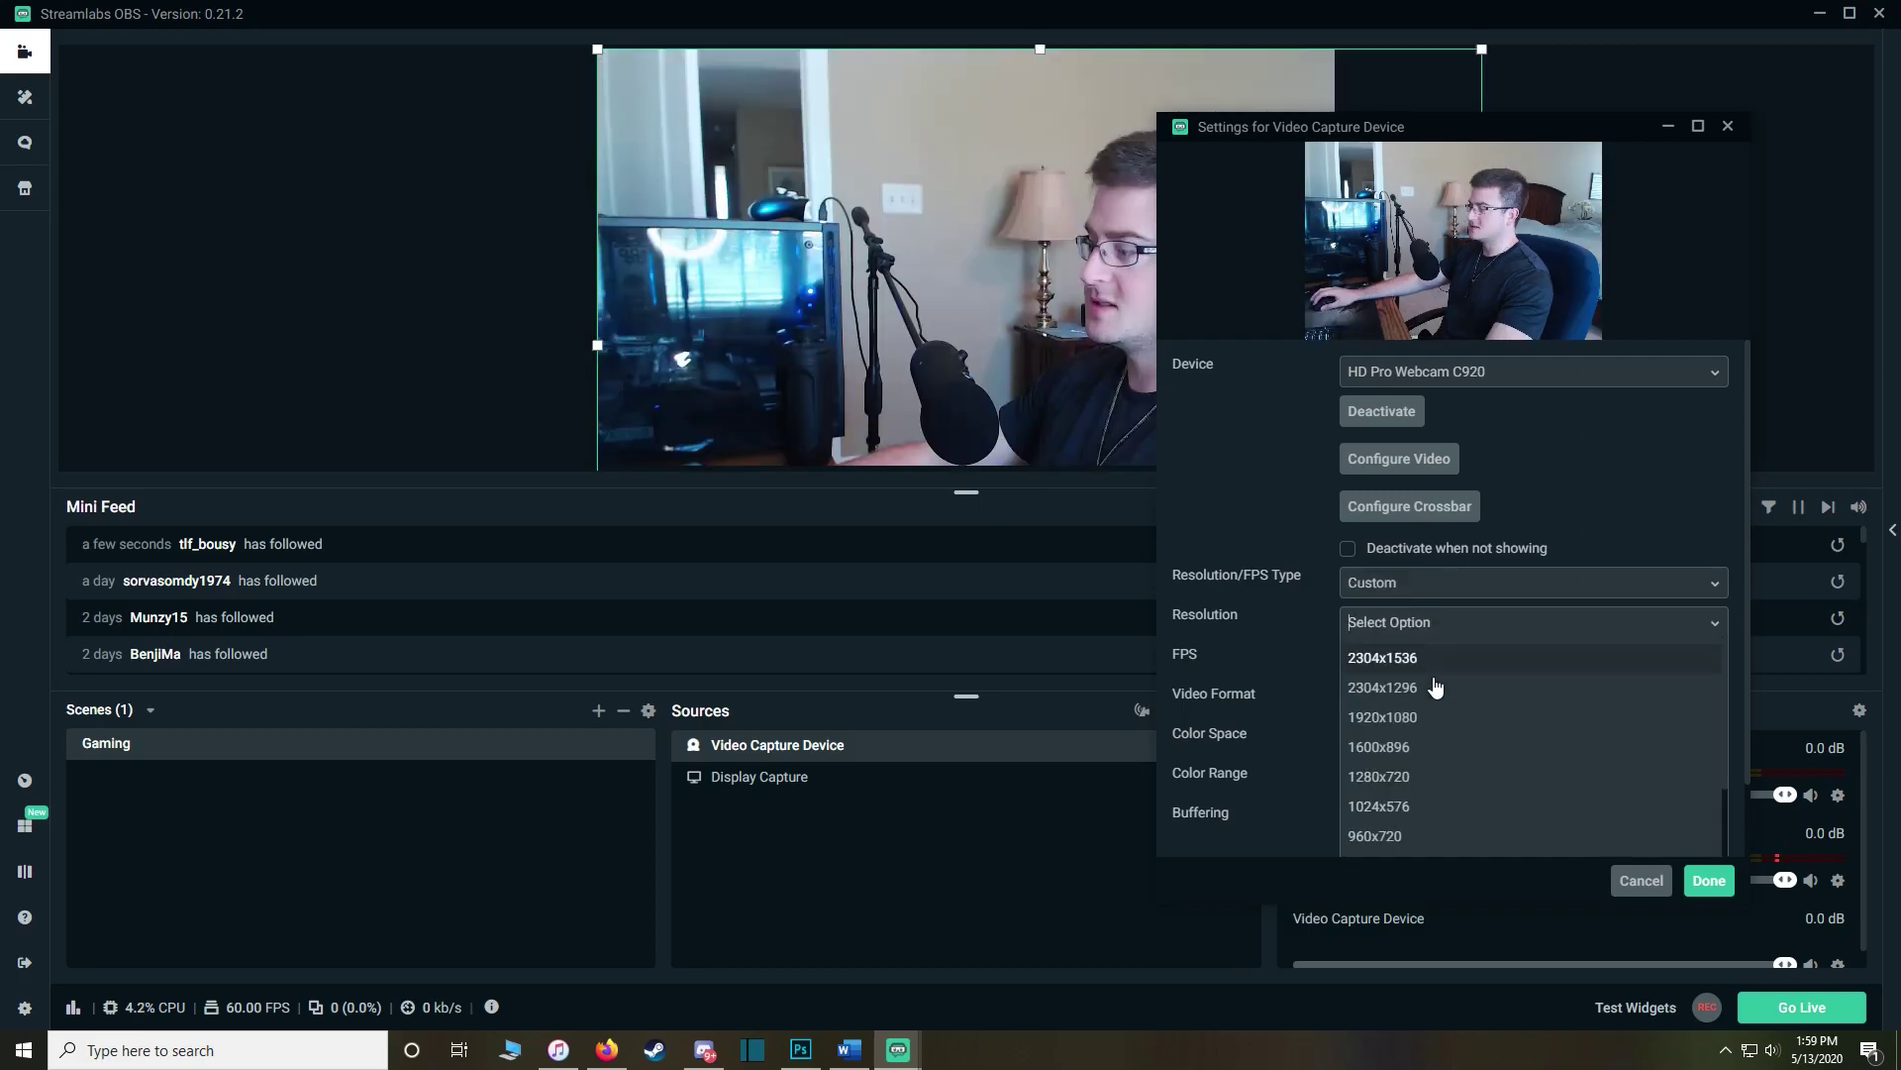
click(1424, 717)
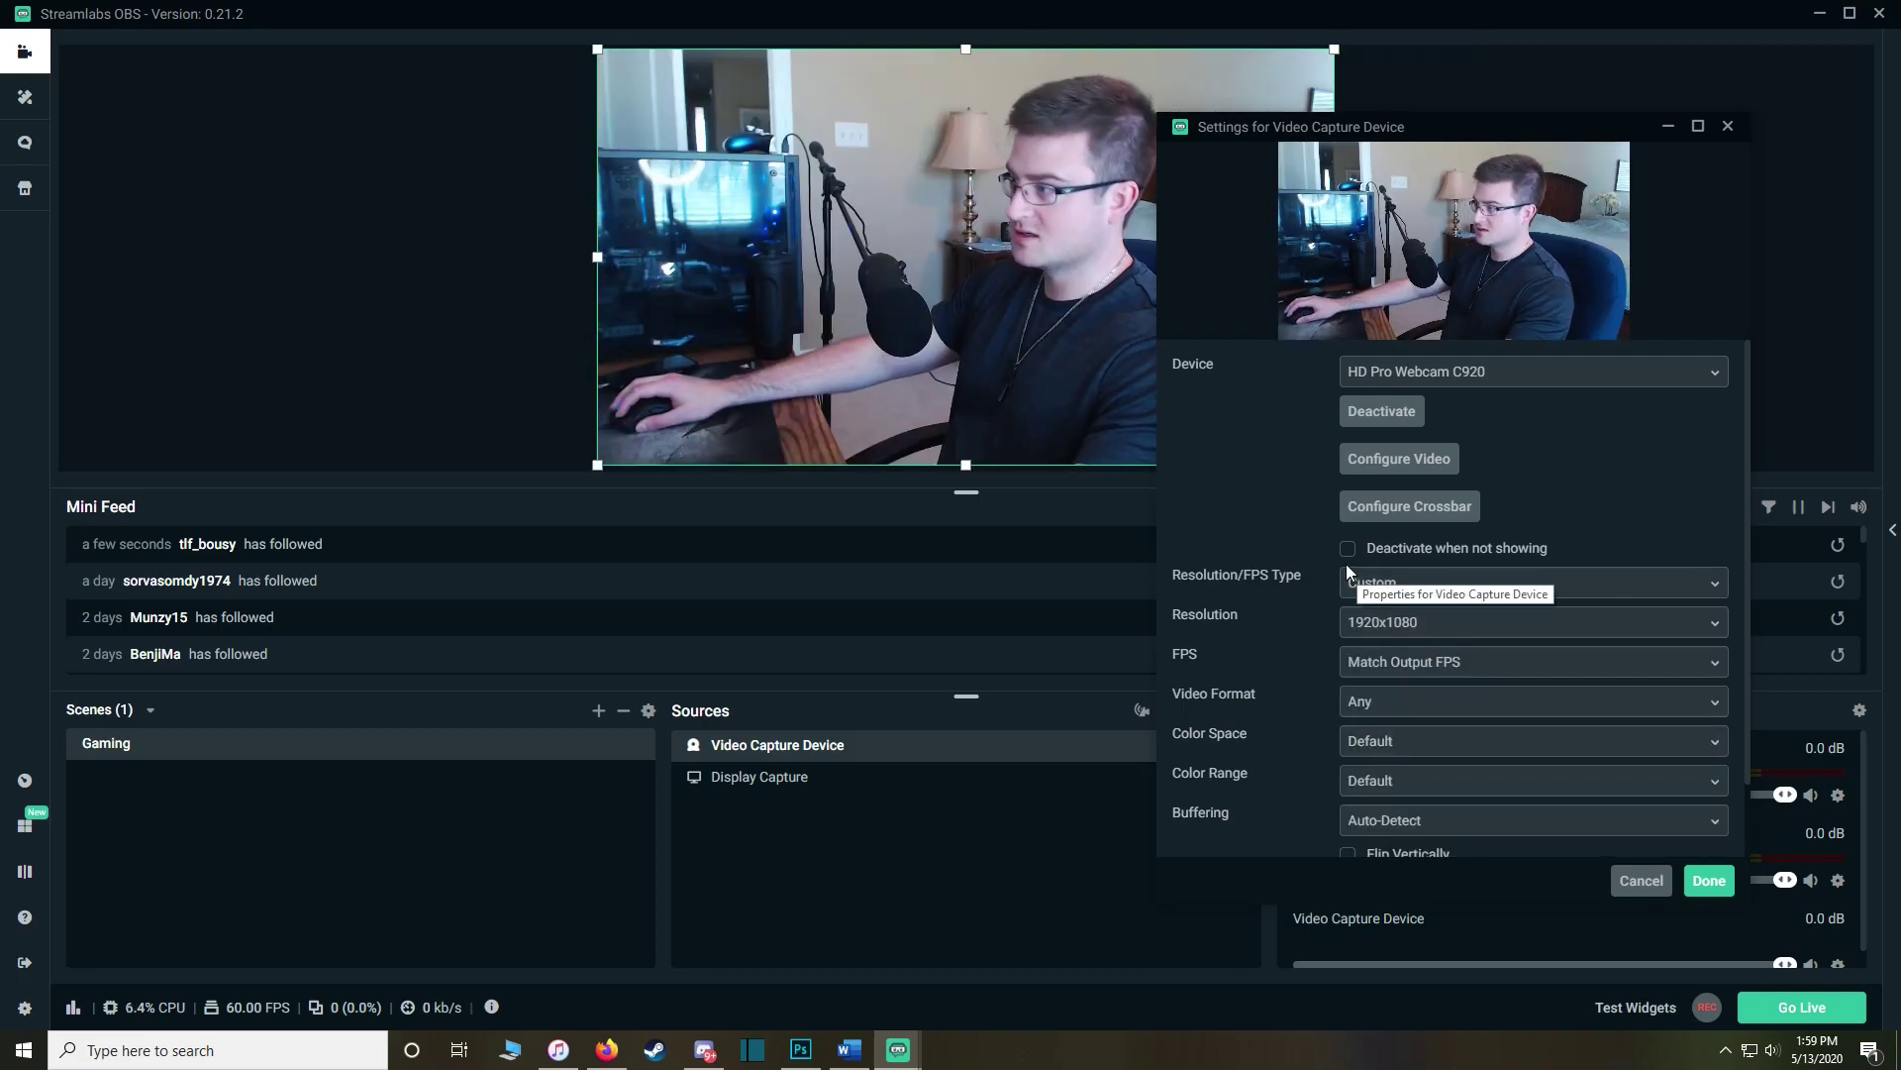
click(1502, 666)
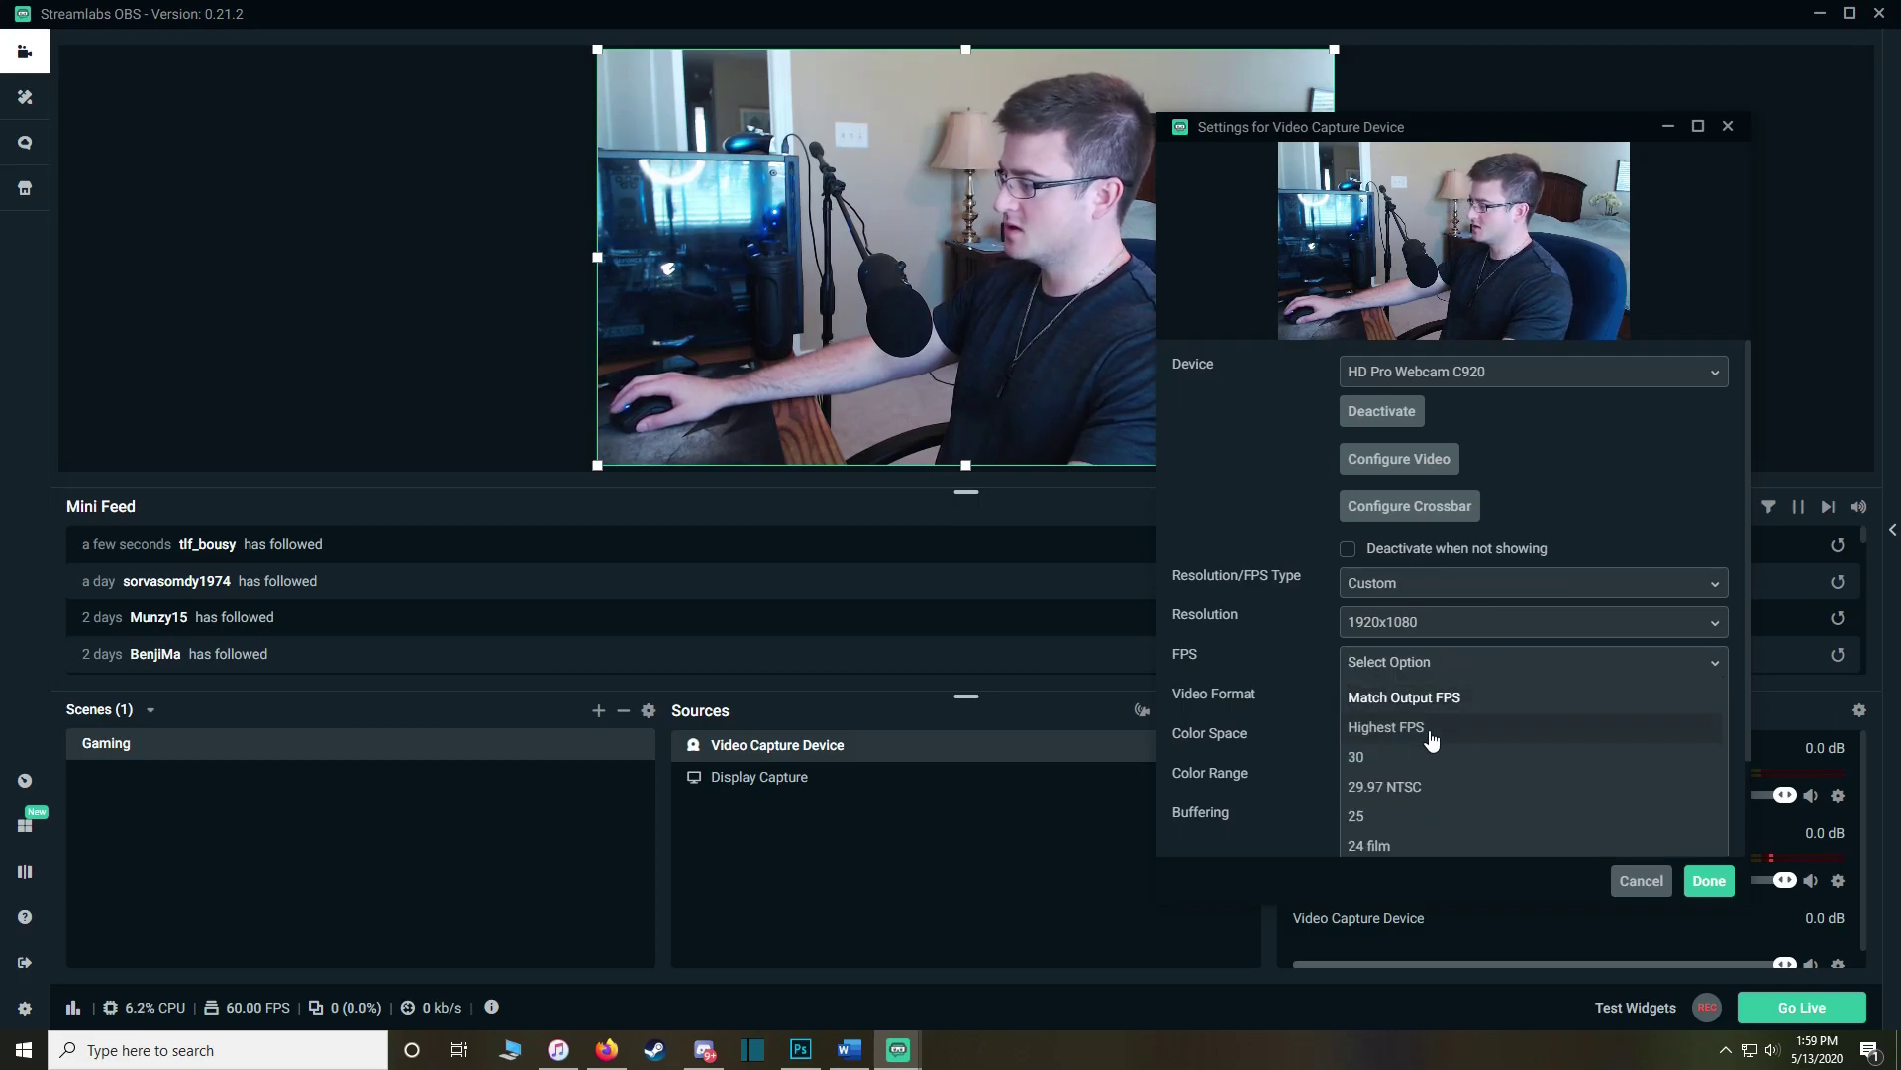
click(1411, 762)
click(1398, 703)
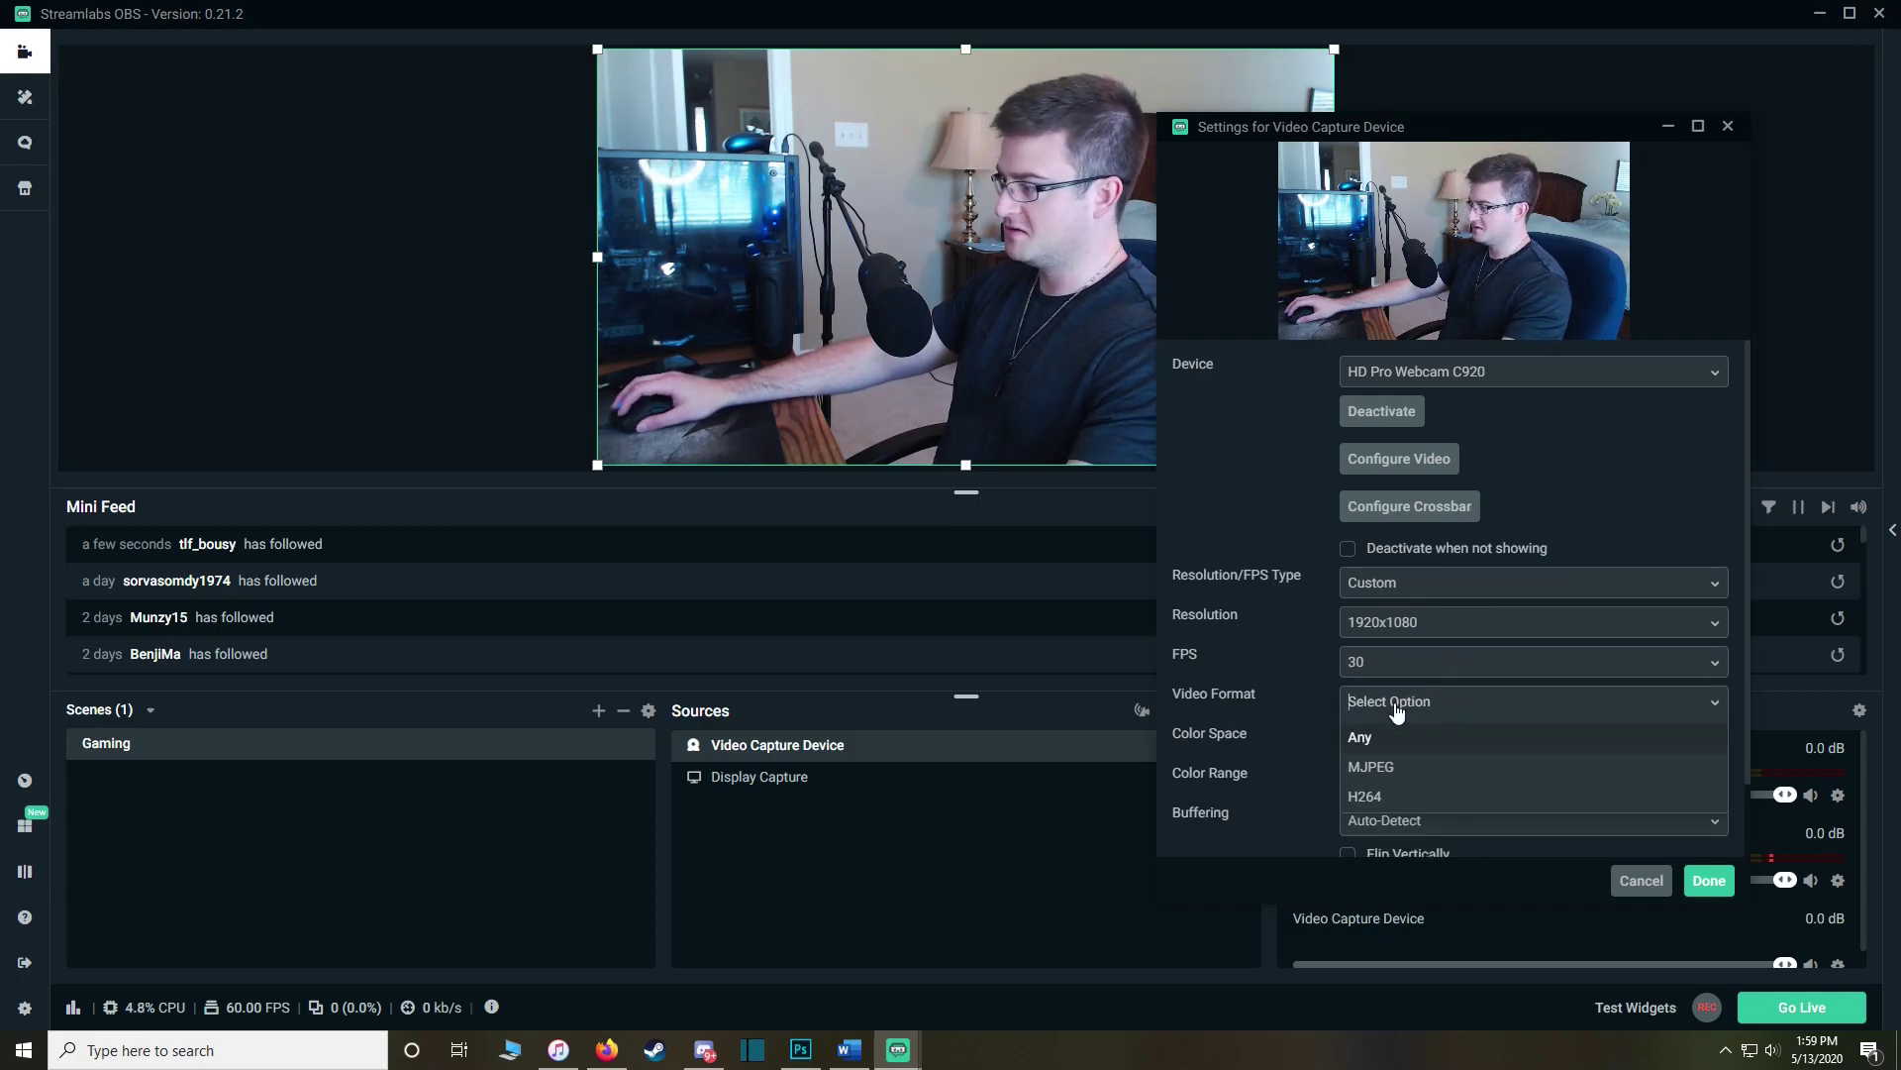
click(1411, 769)
Step: Set the webcam color space to 709 with Full color range and close its settings
scroll(1446, 713, down, 1)
click(1476, 666)
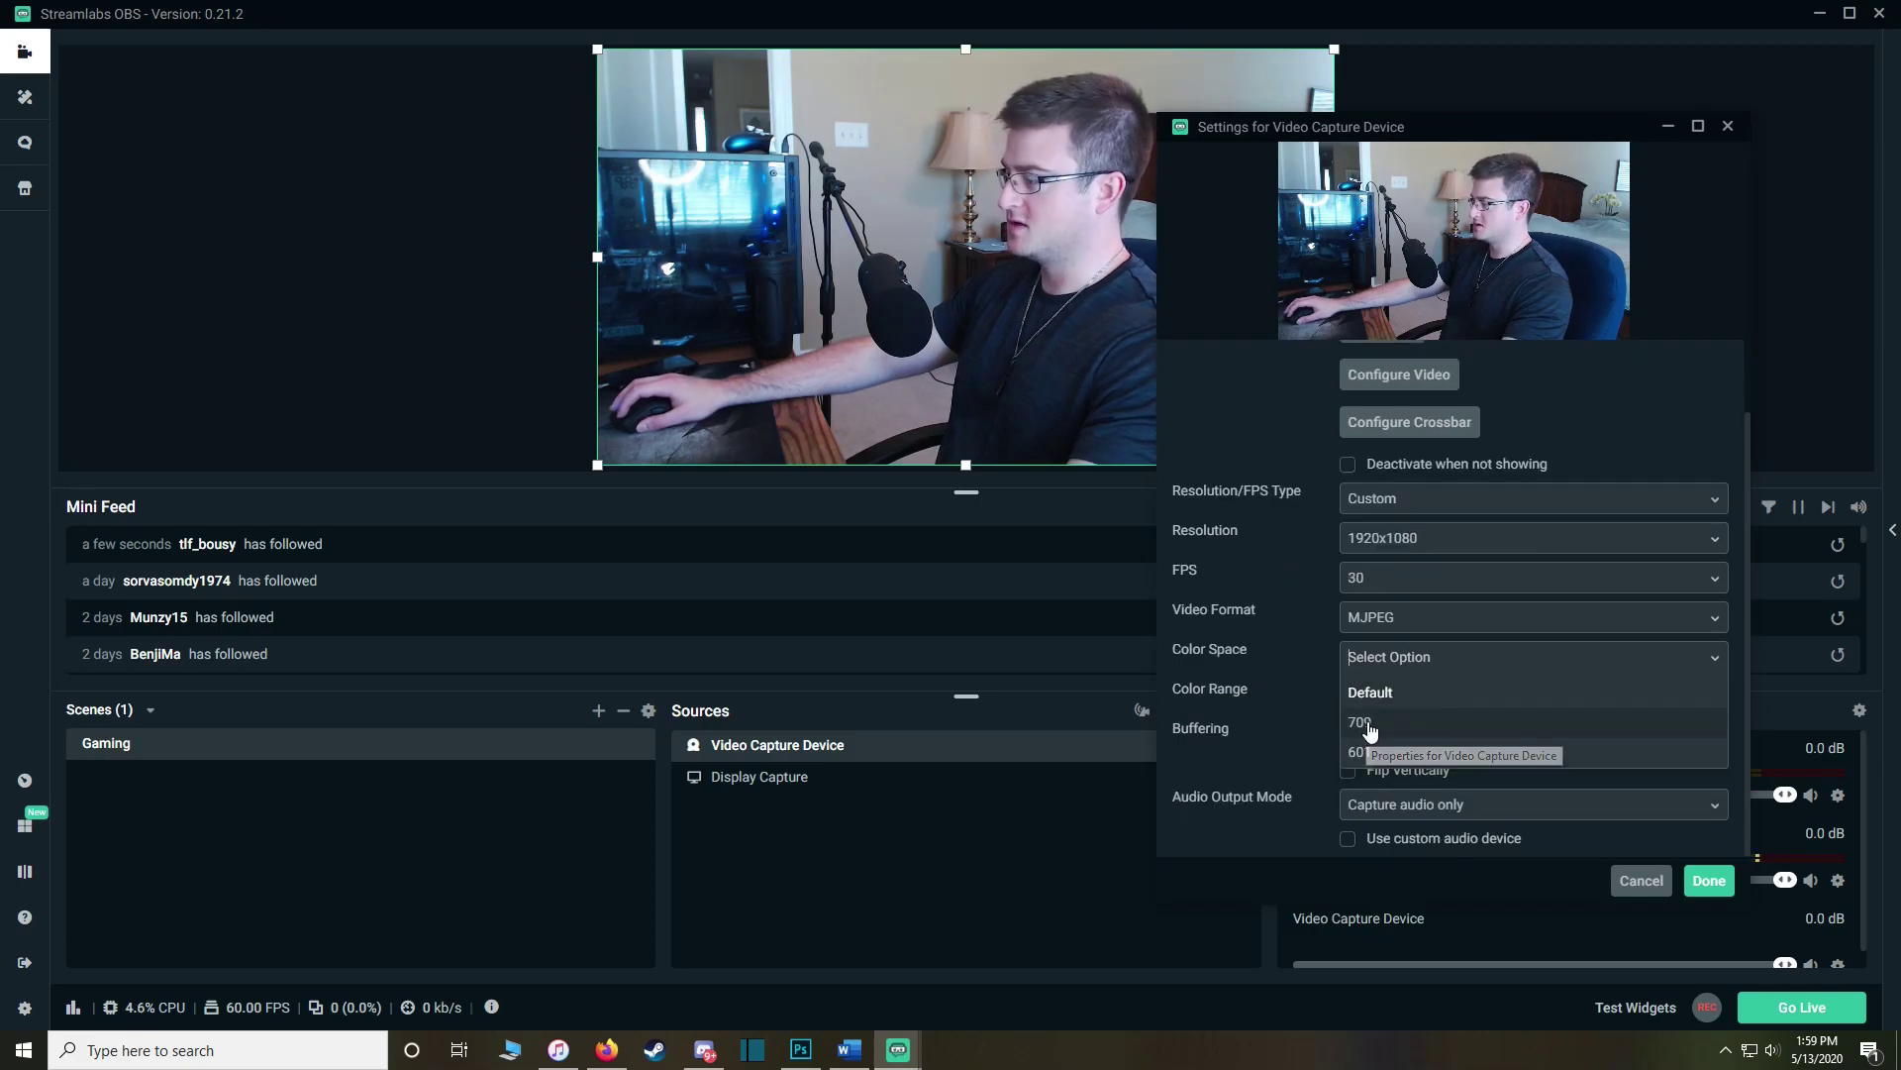
click(1370, 724)
click(1435, 694)
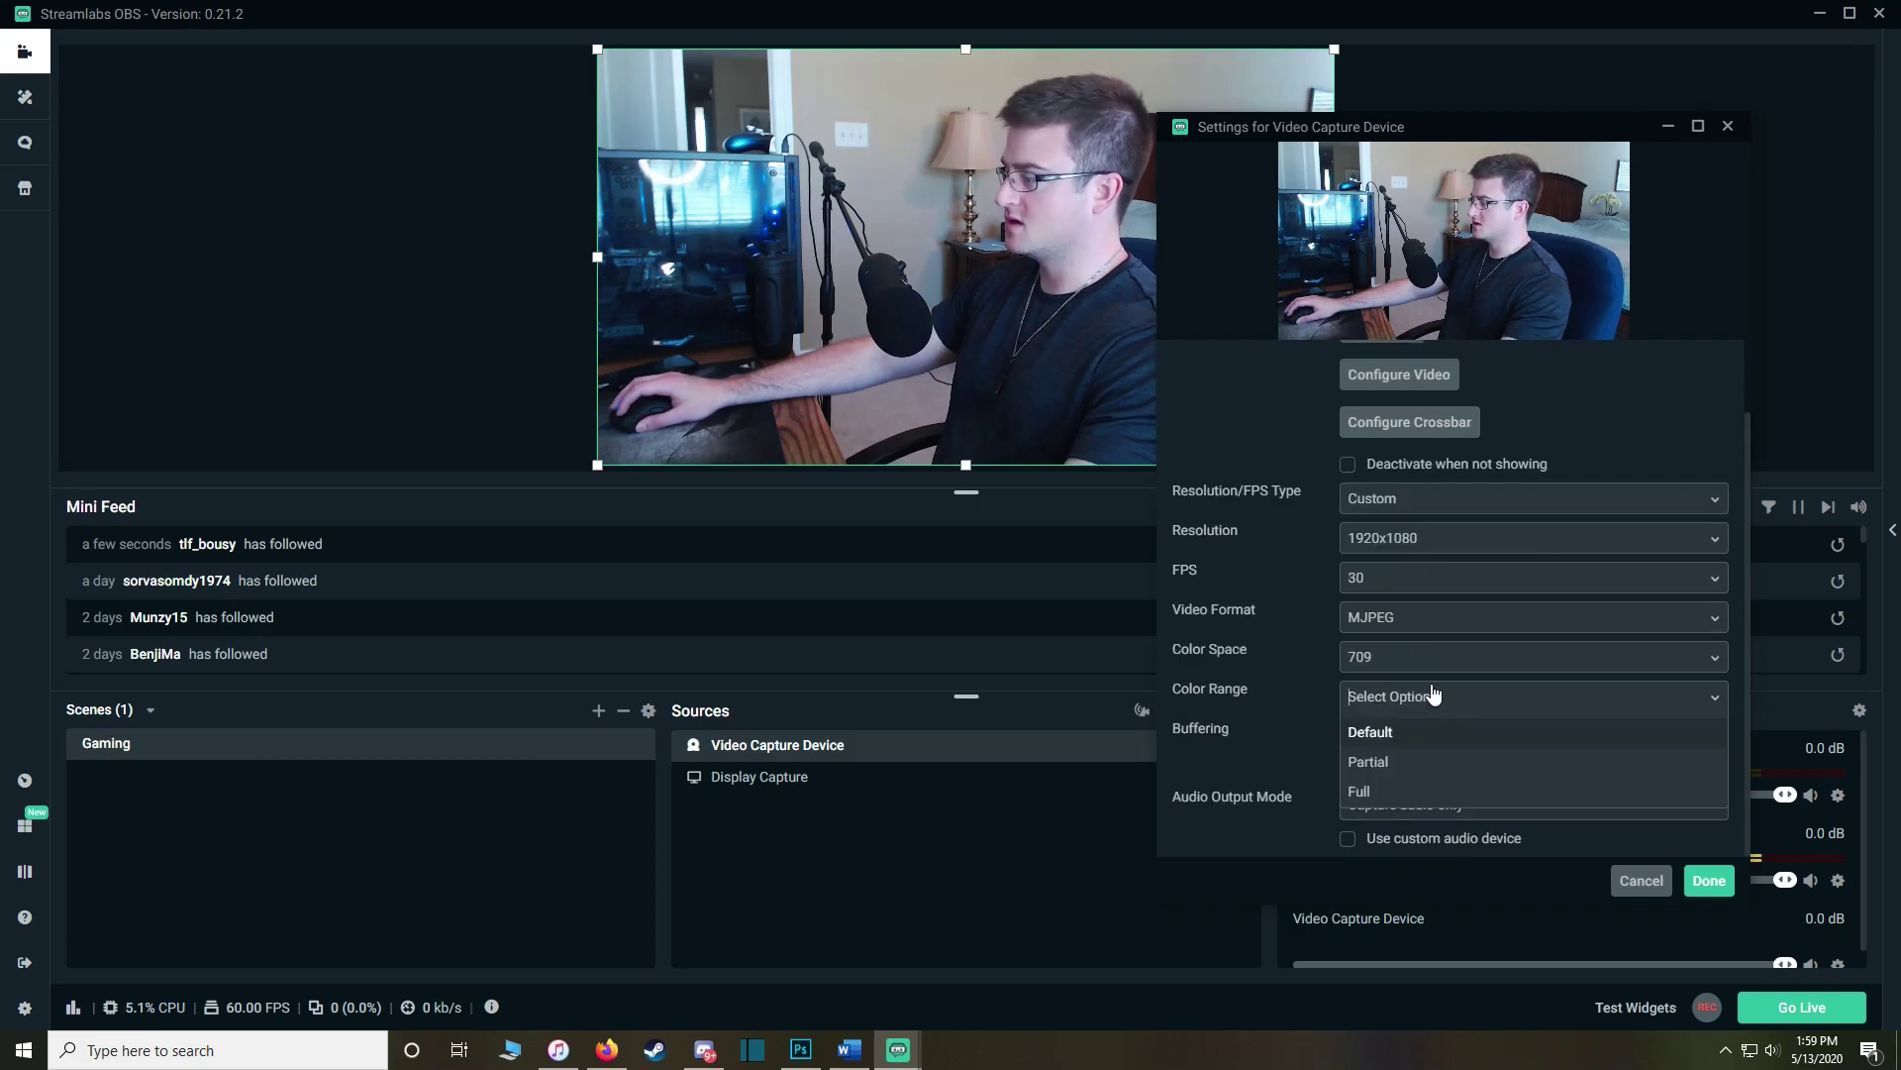
click(1396, 793)
click(1643, 885)
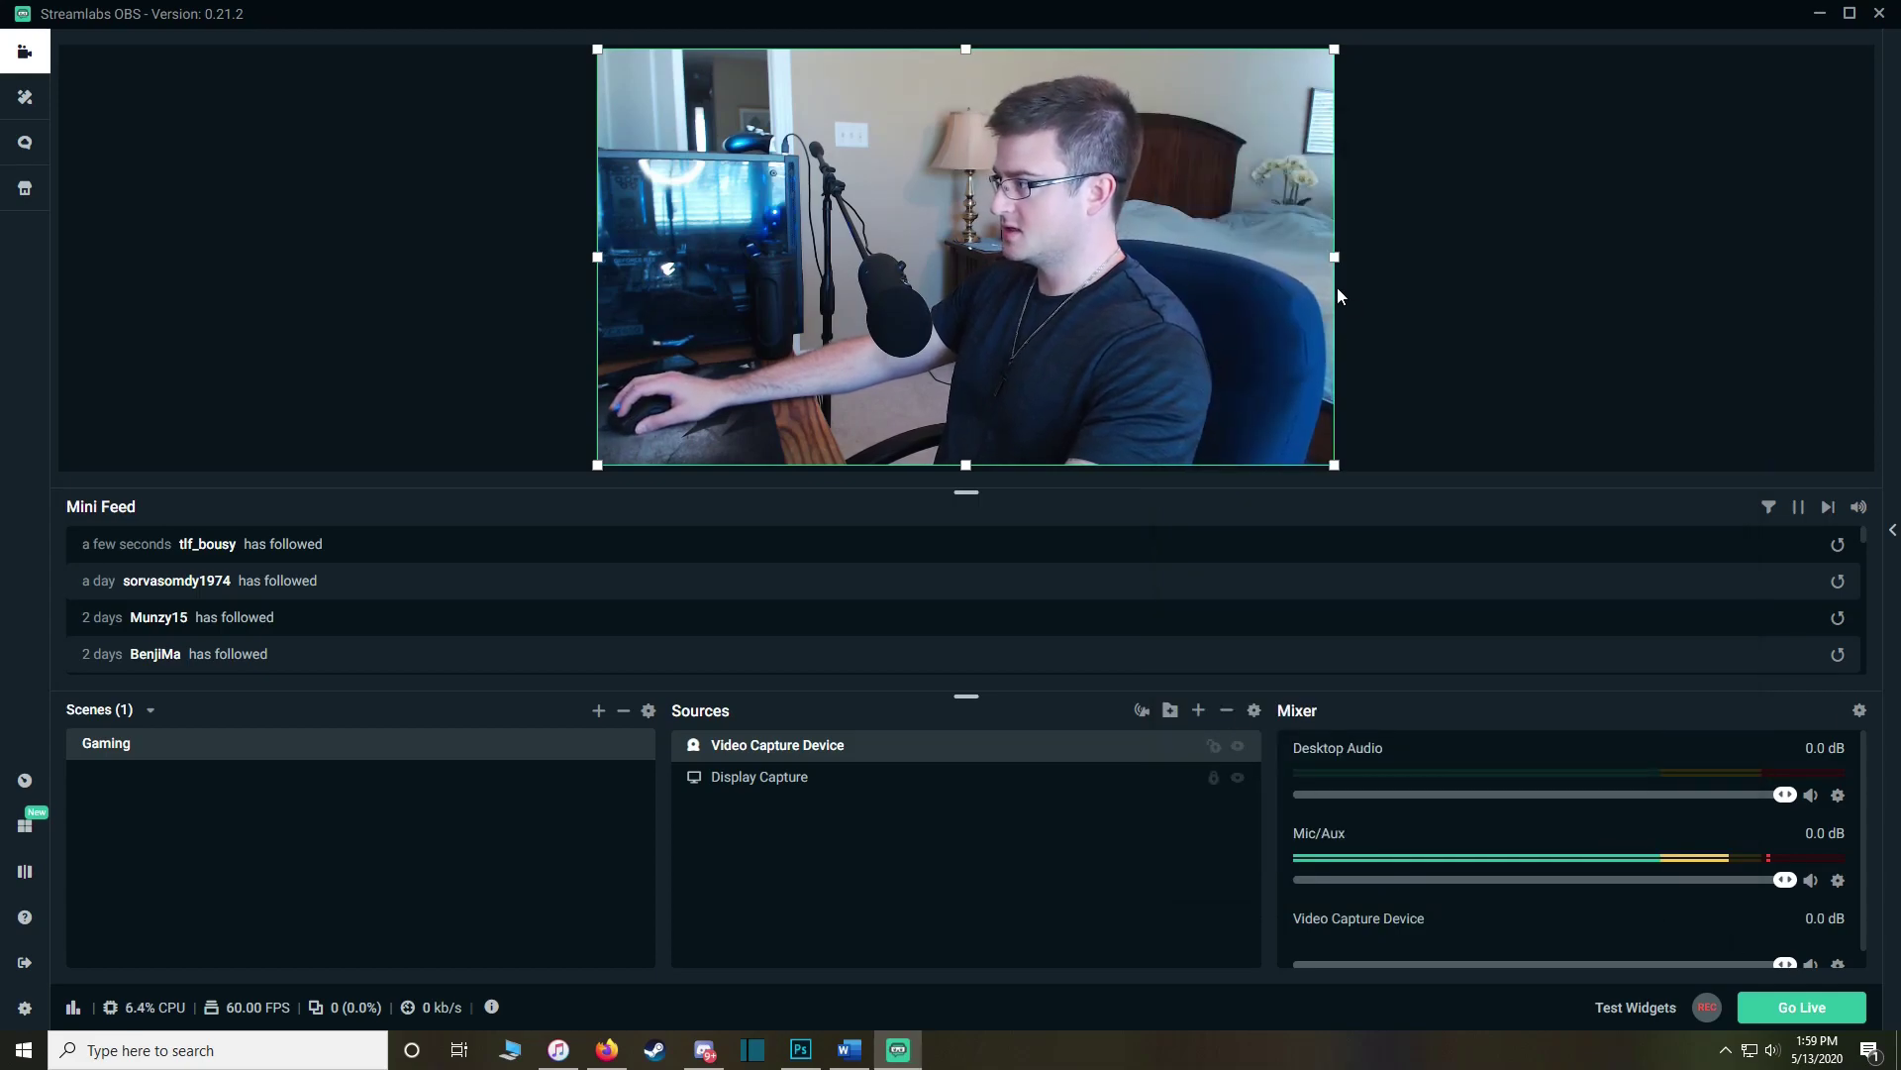
Step: Shrink the webcam over the screen capture and add a Color Correction filter to it
drag(966, 465, 972, 413)
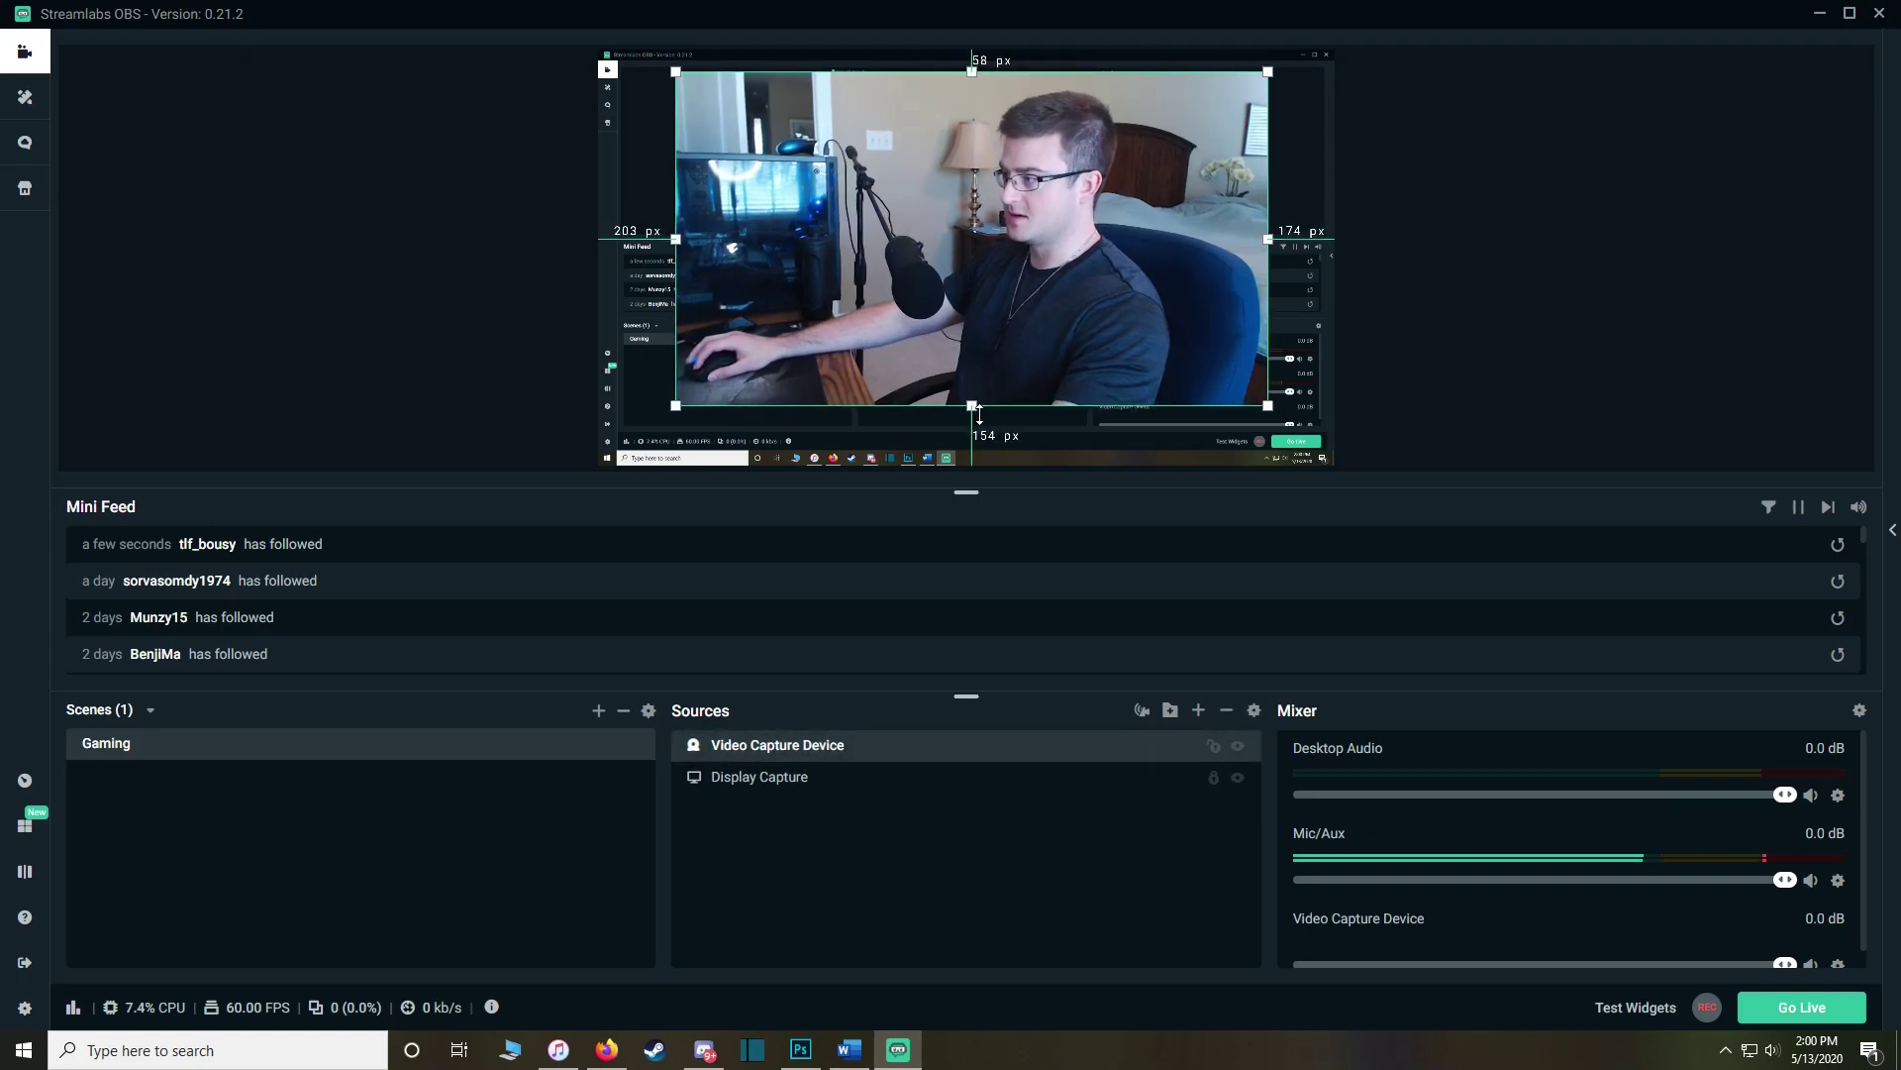
right_click(1012, 745)
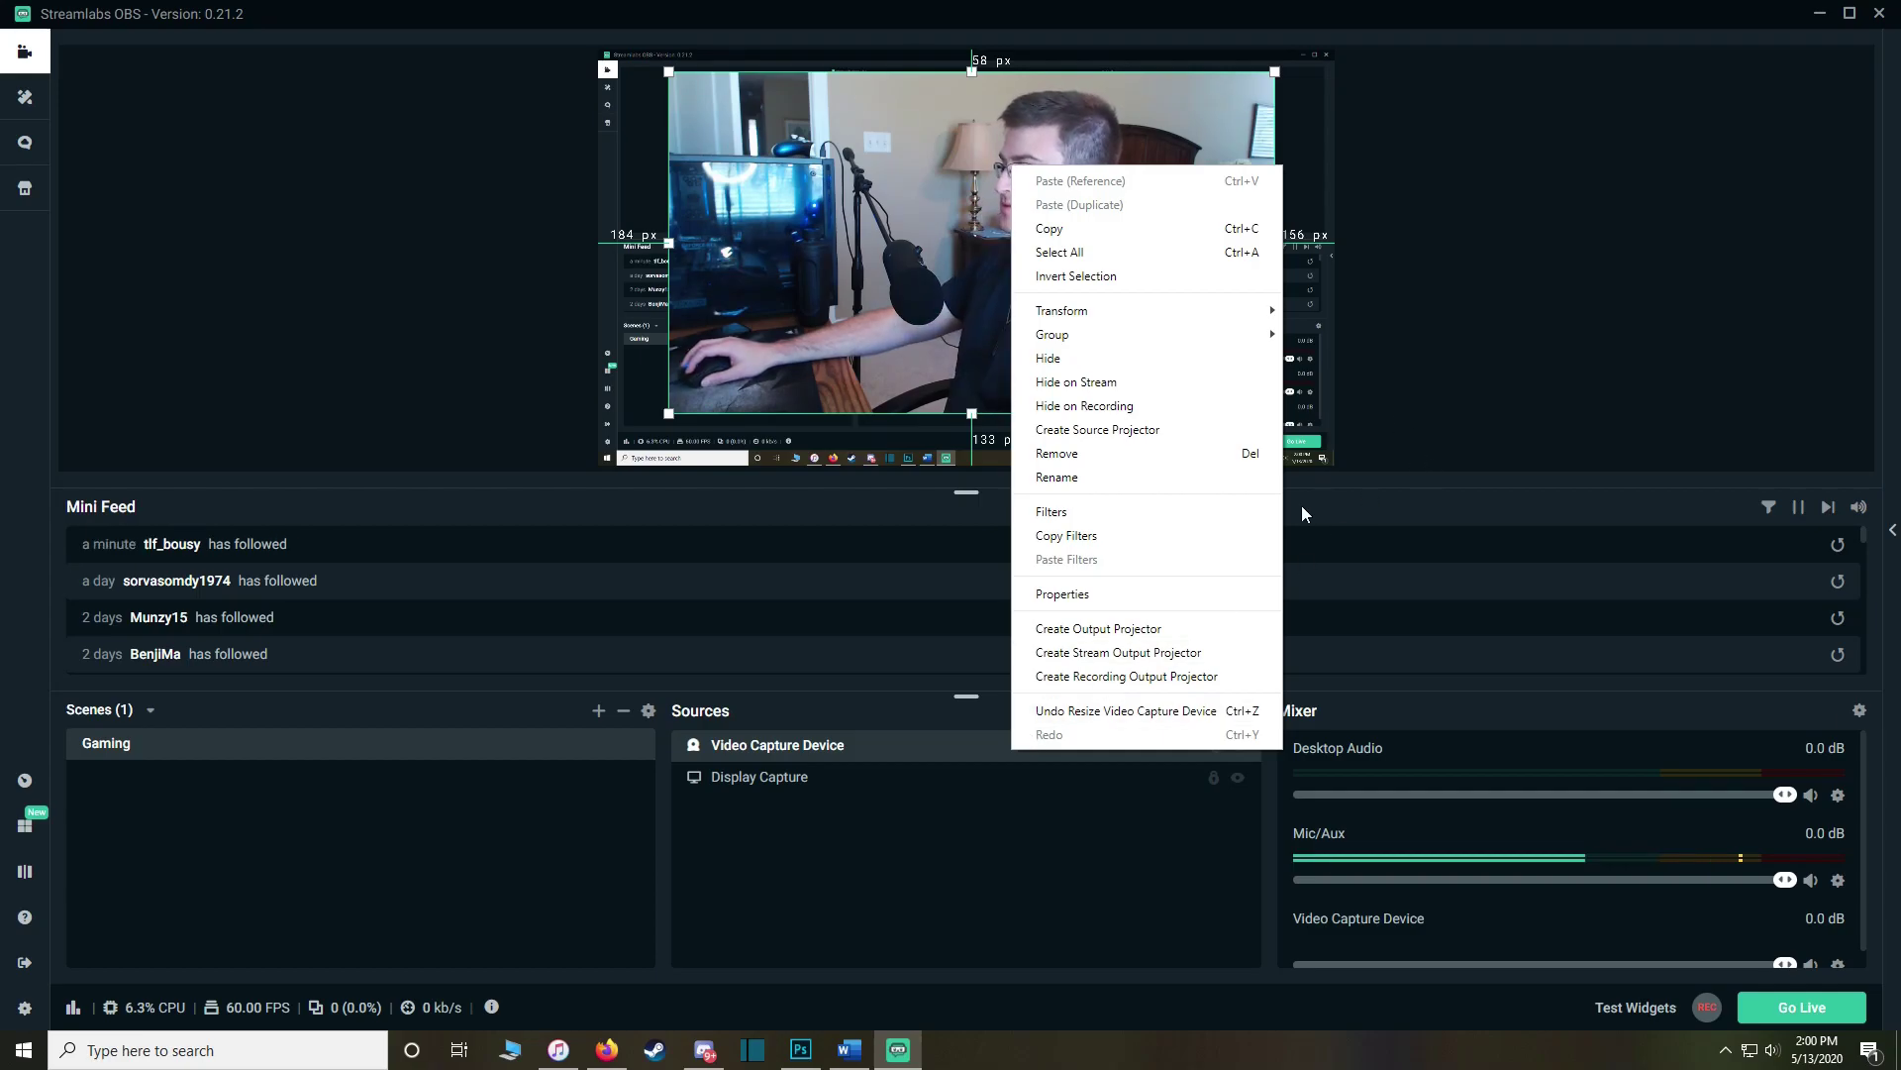
click(1060, 512)
drag(940, 142, 1614, 94)
click(1259, 394)
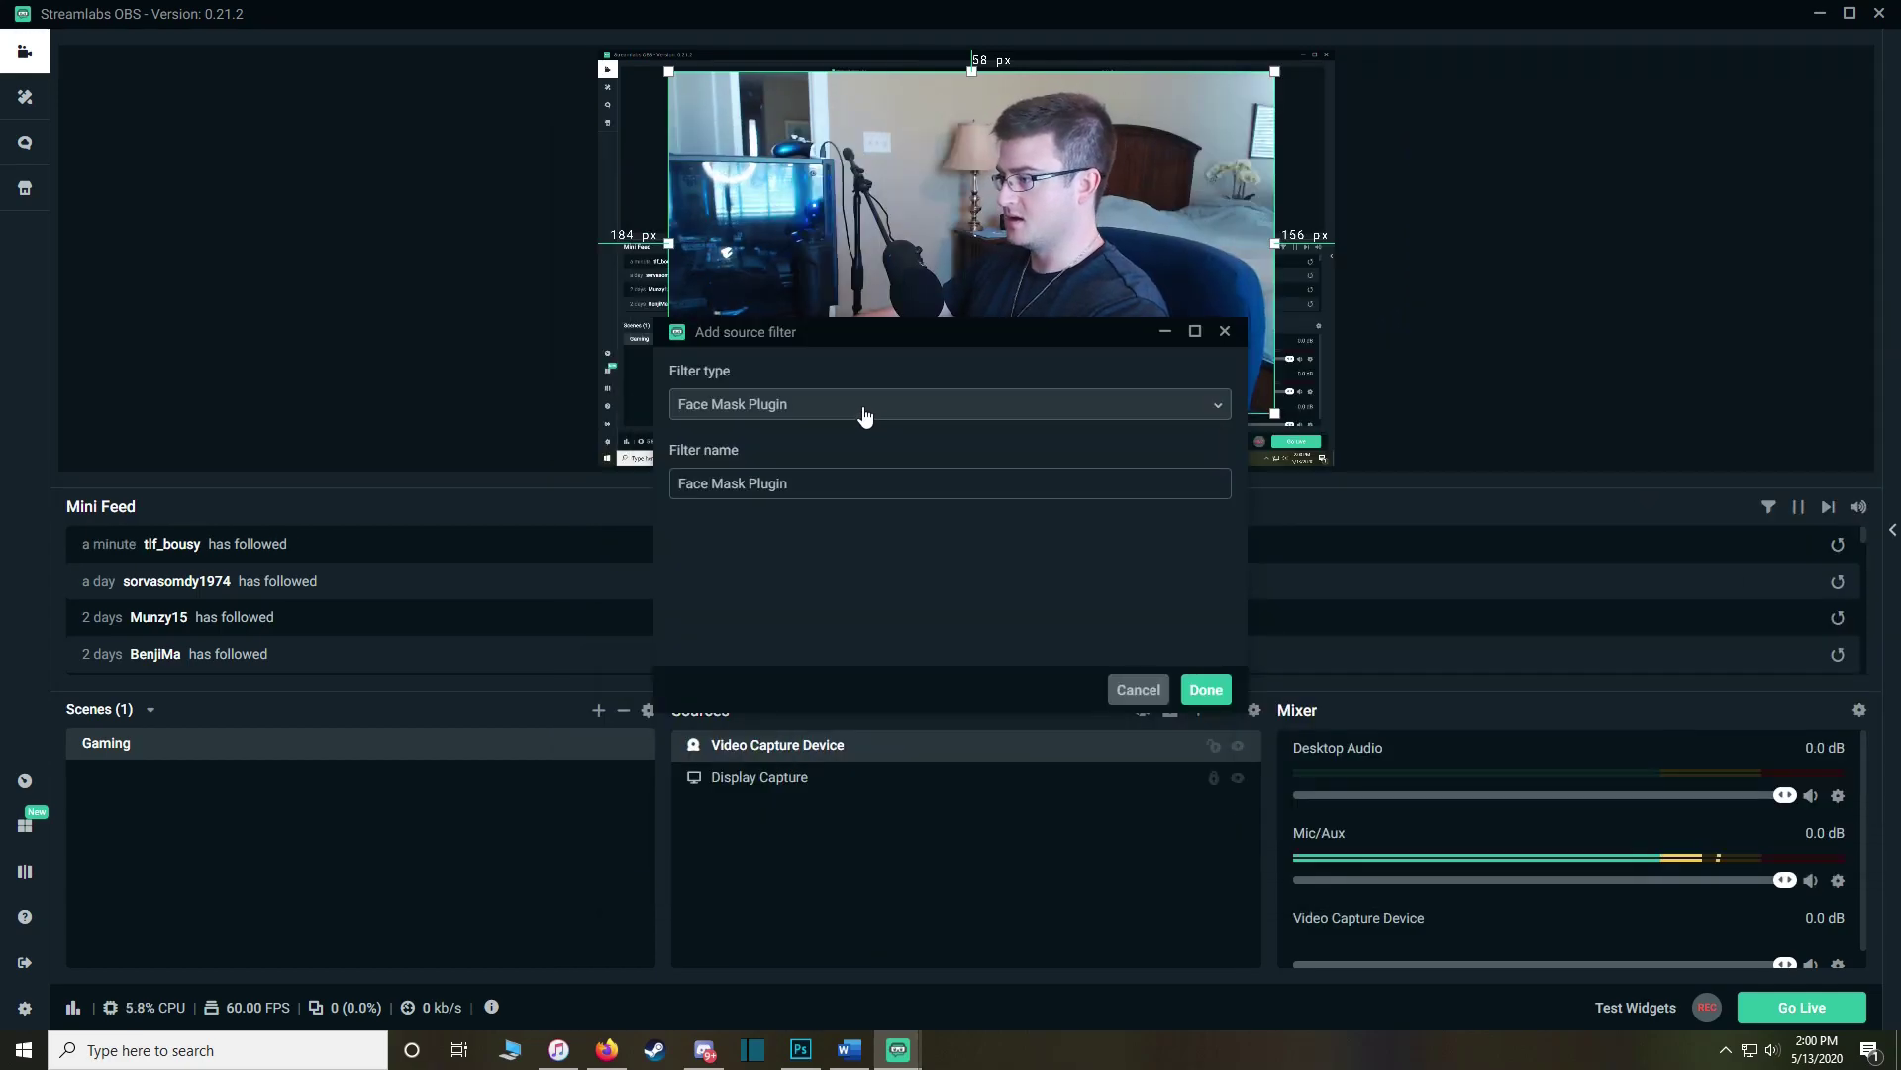
click(864, 401)
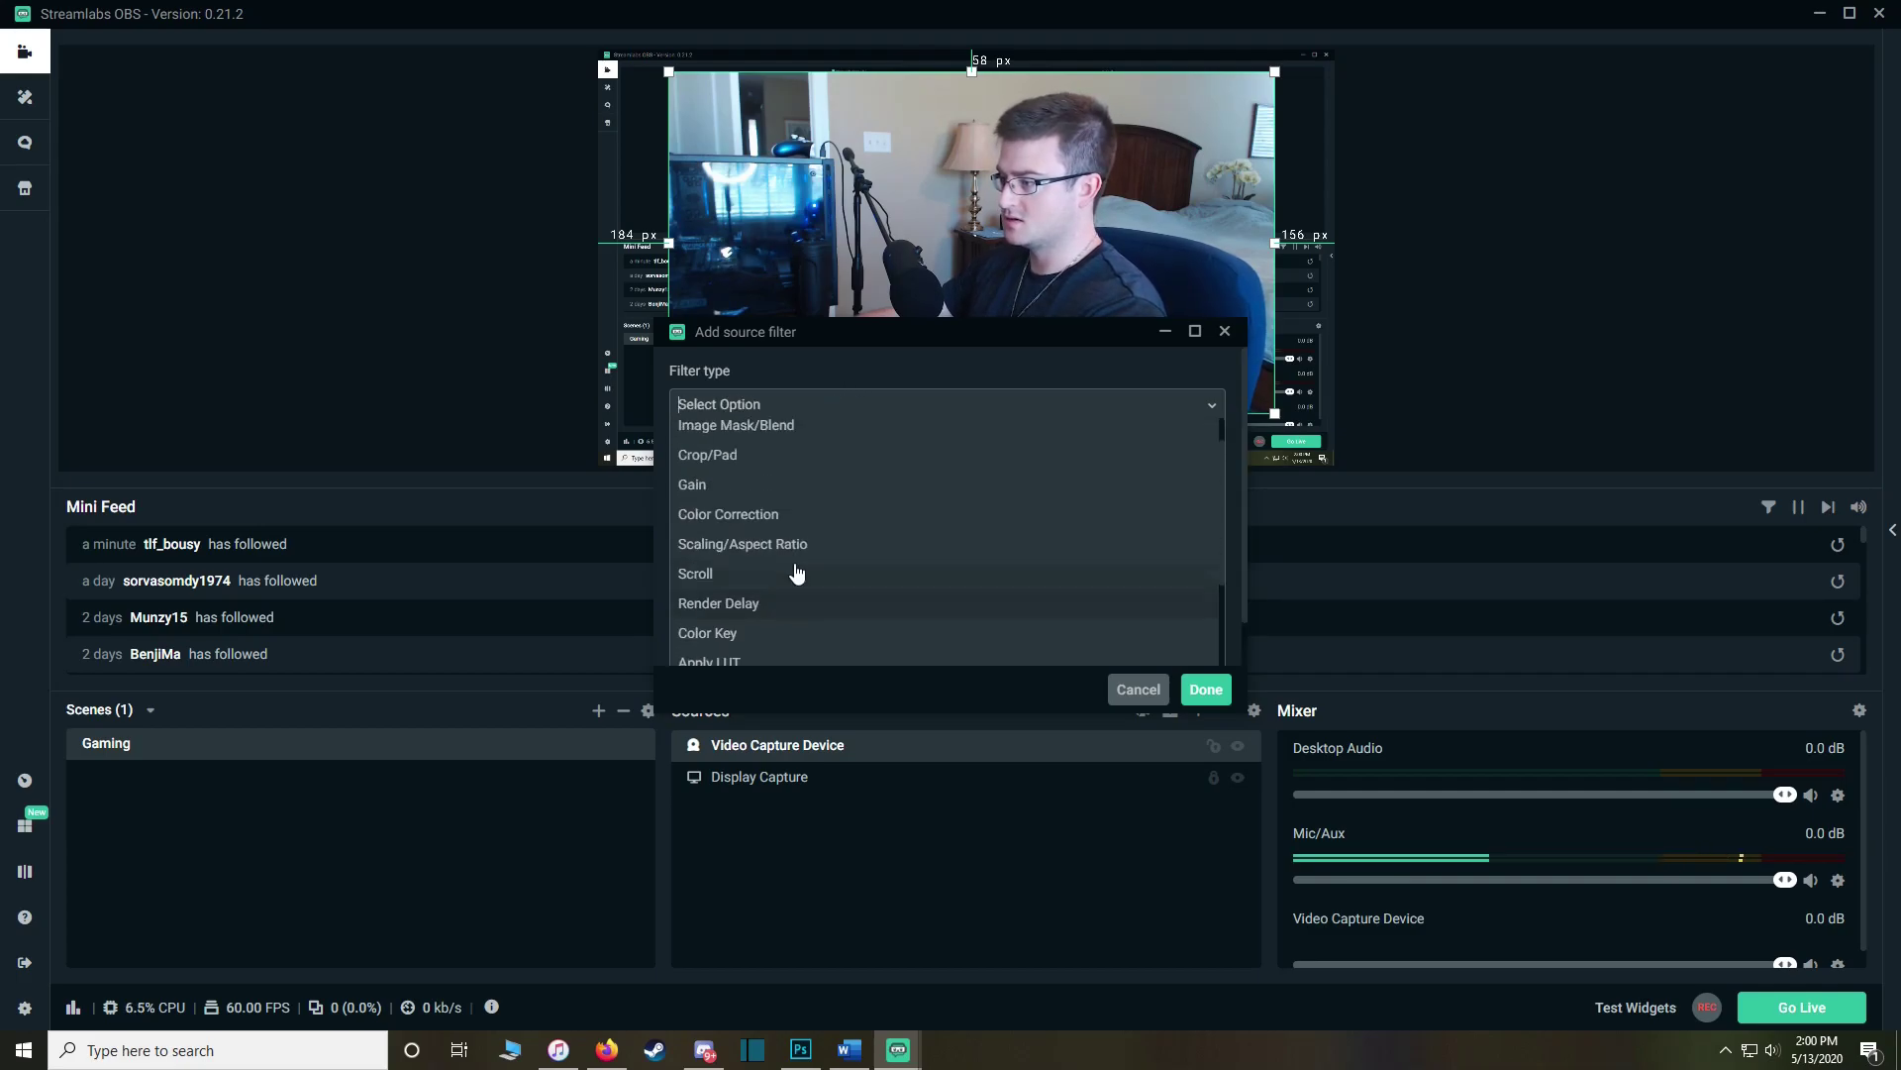
click(728, 559)
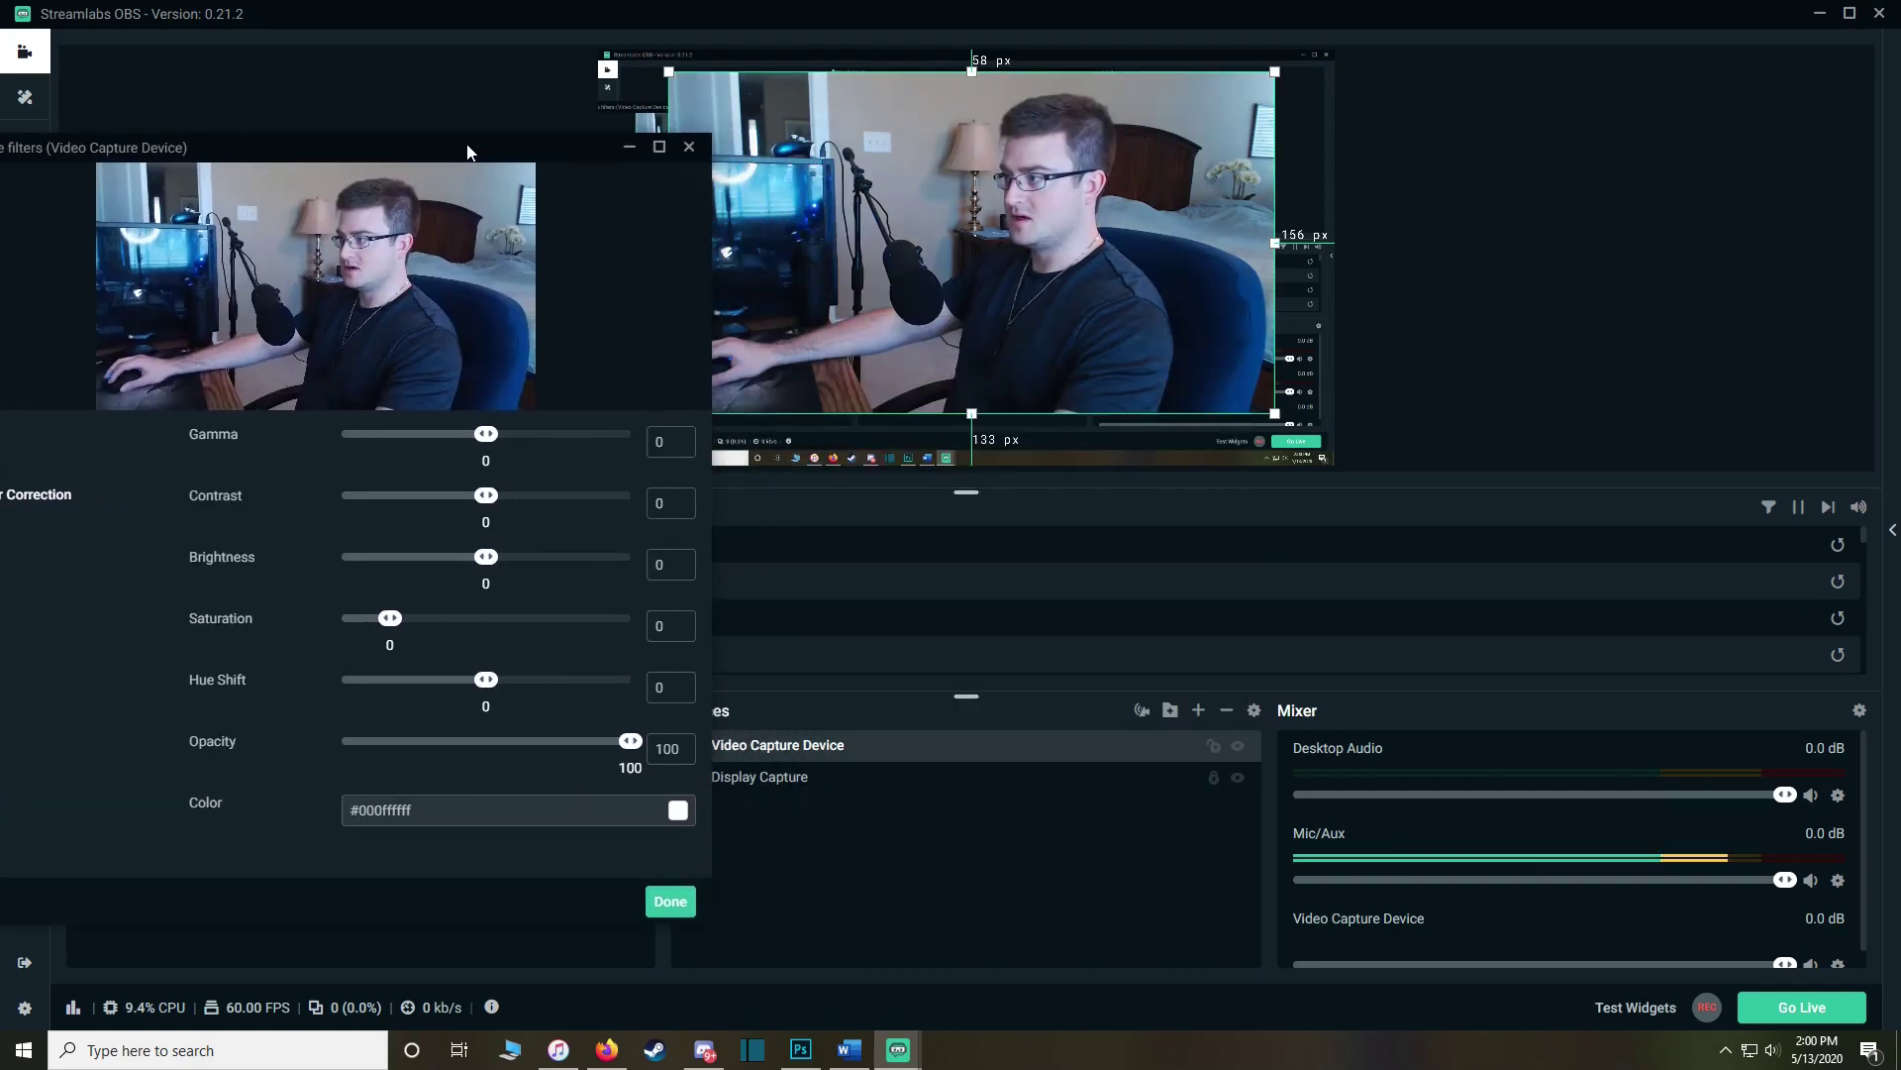
Step: Tint the Color Correction filter pale peach and confirm it
drag(468, 151, 353, 99)
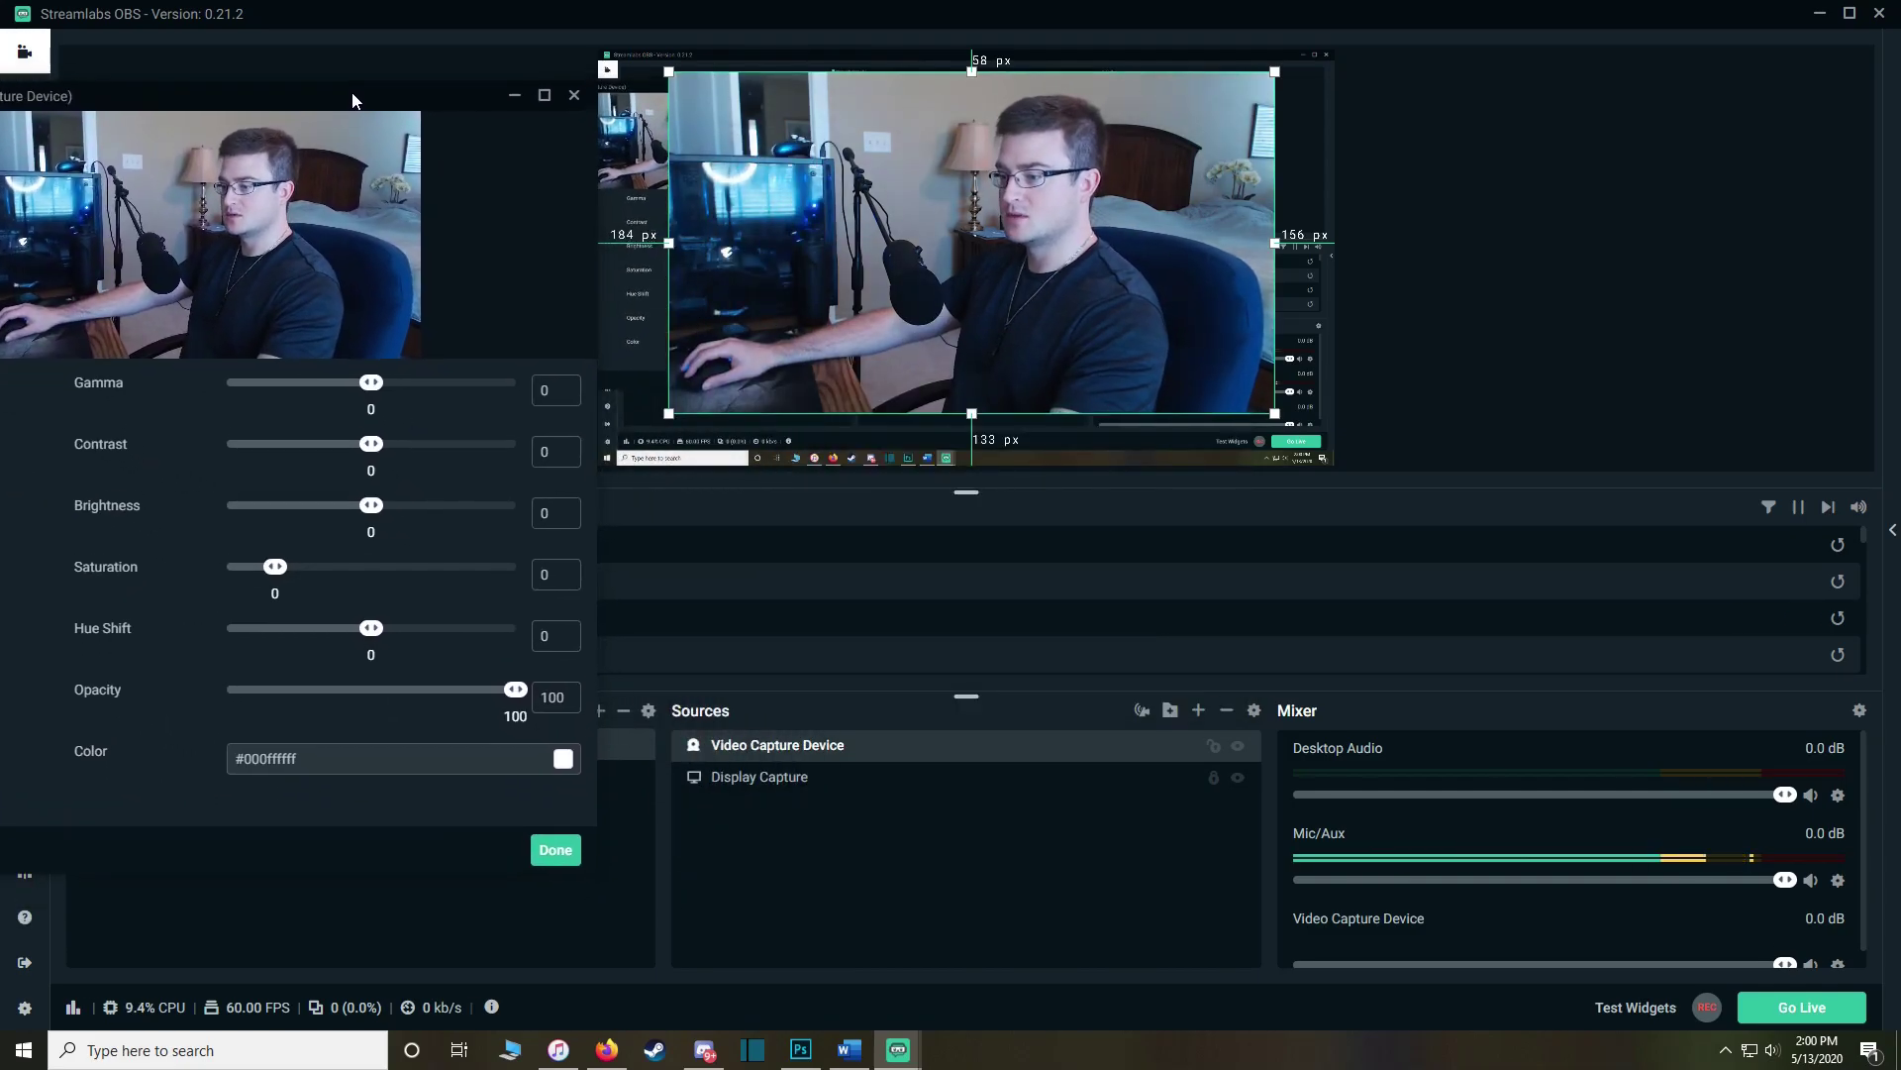
click(556, 764)
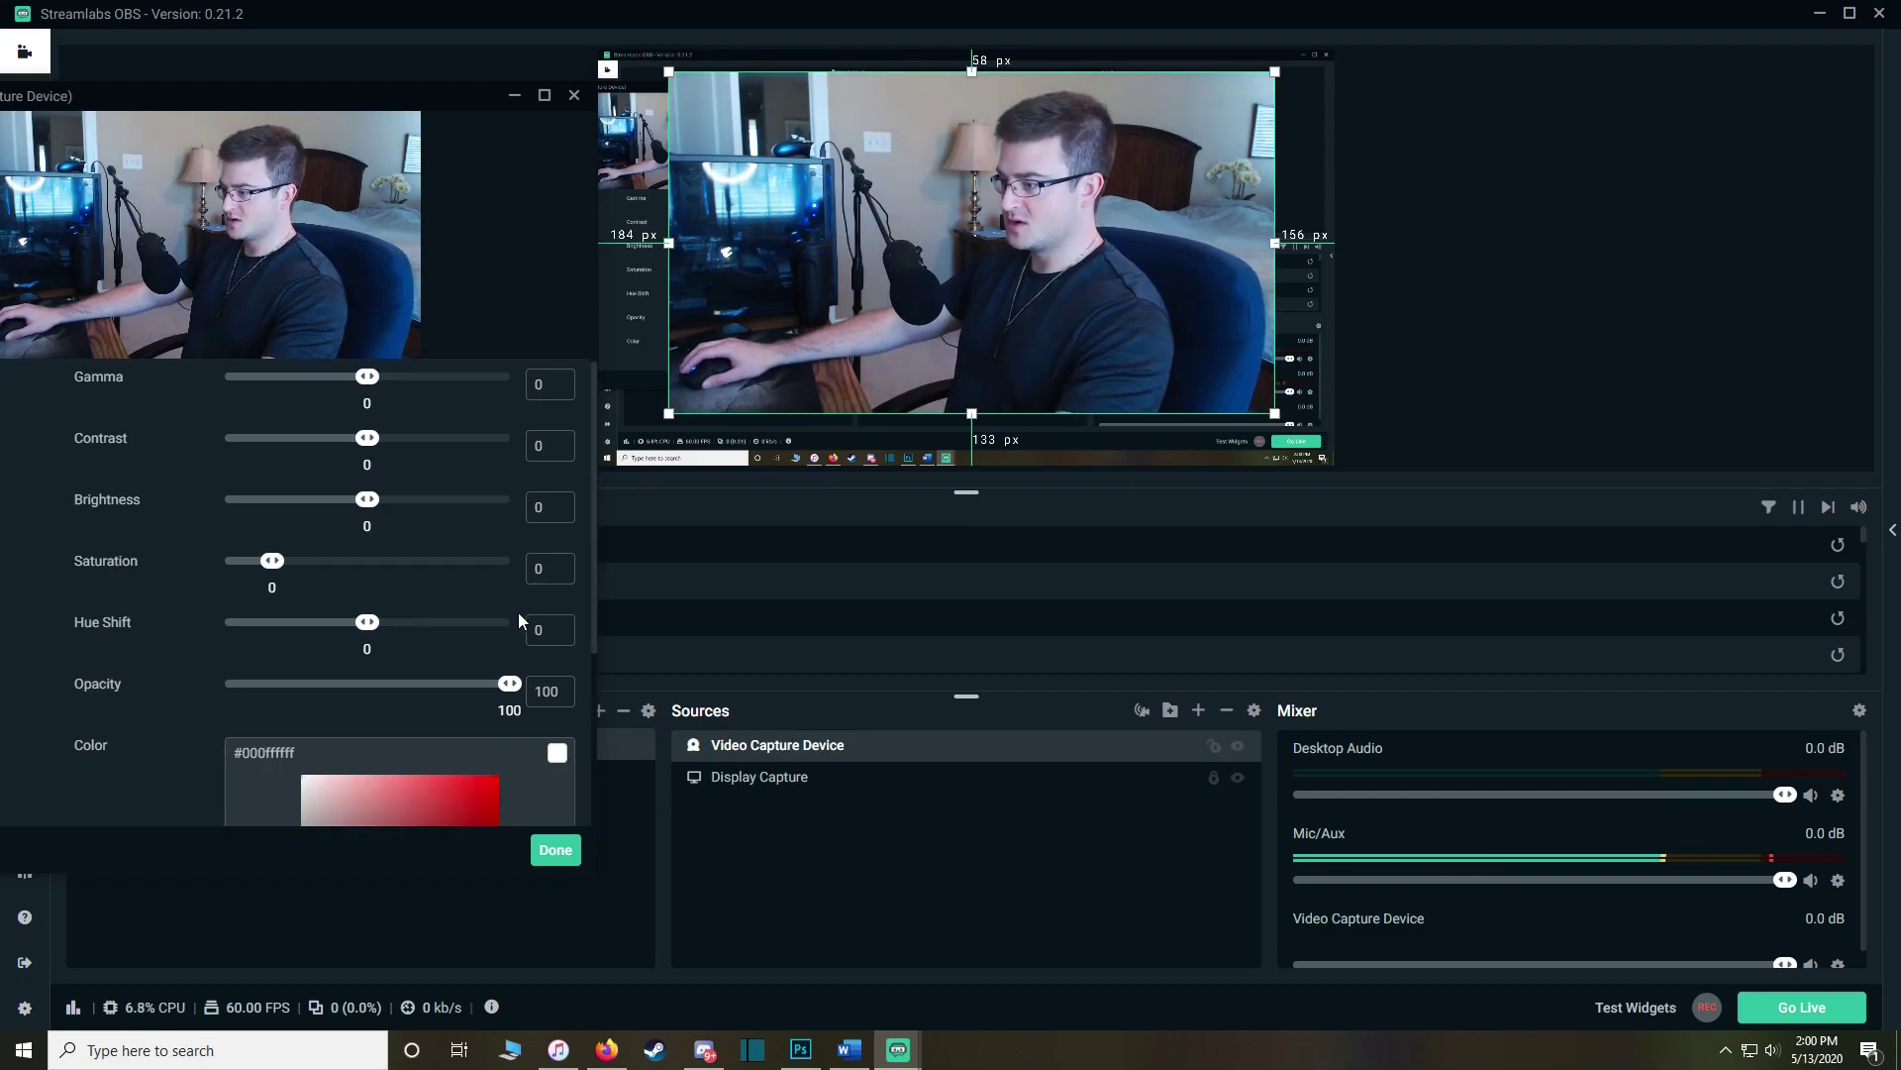
scroll(519, 612, down, 2)
click(309, 741)
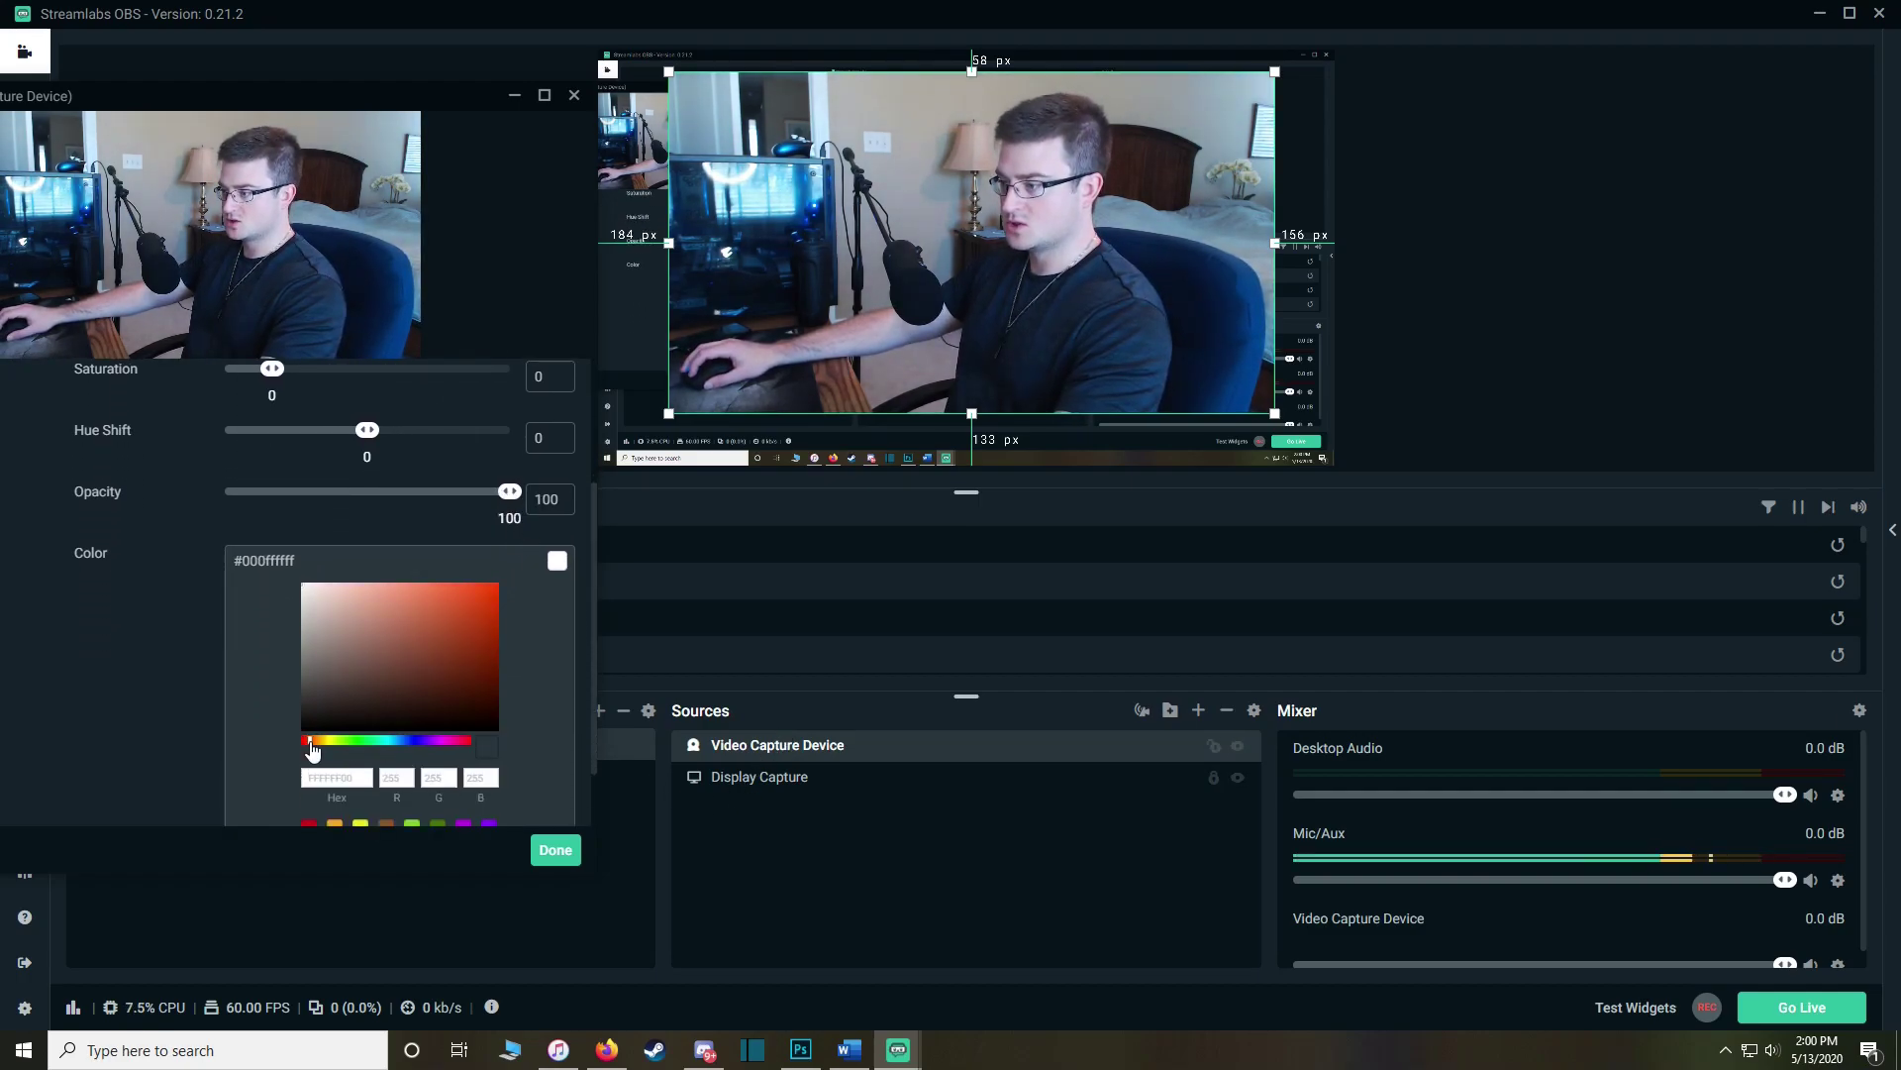
drag(311, 744, 314, 741)
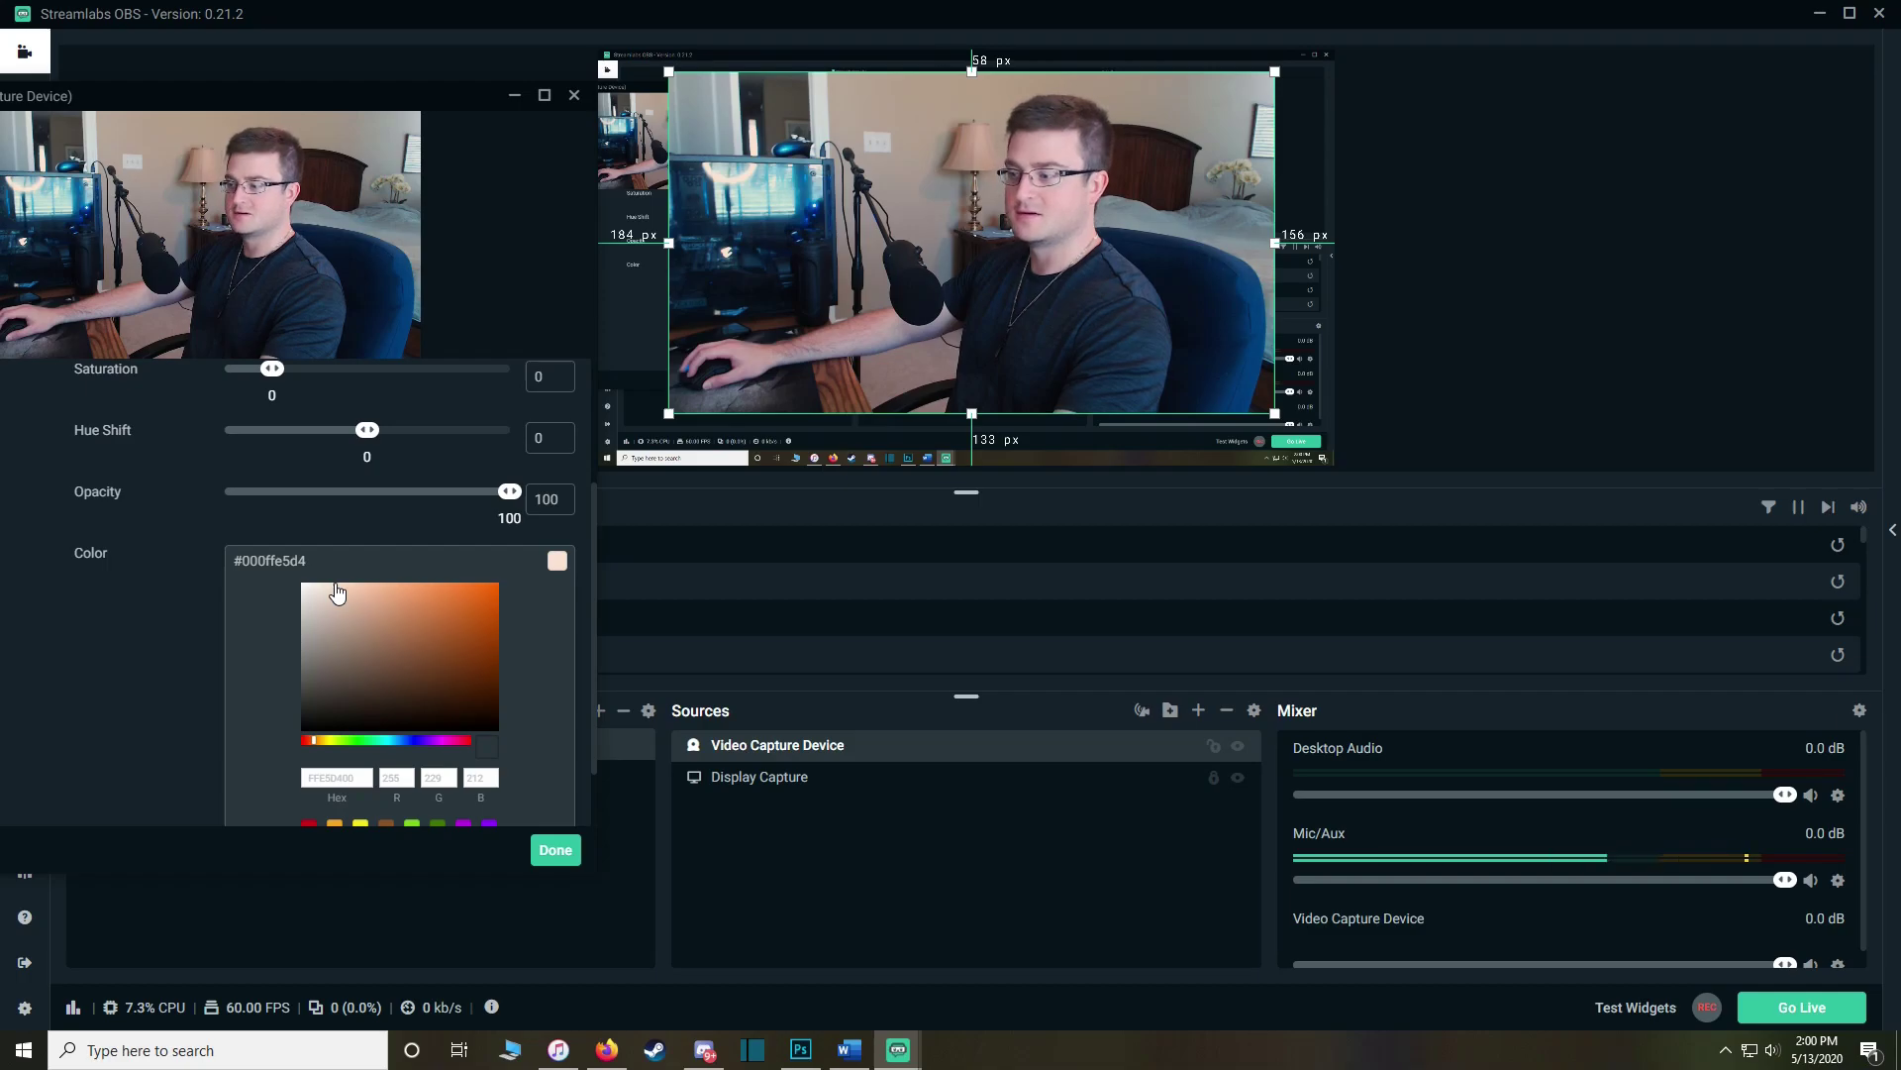
click(554, 852)
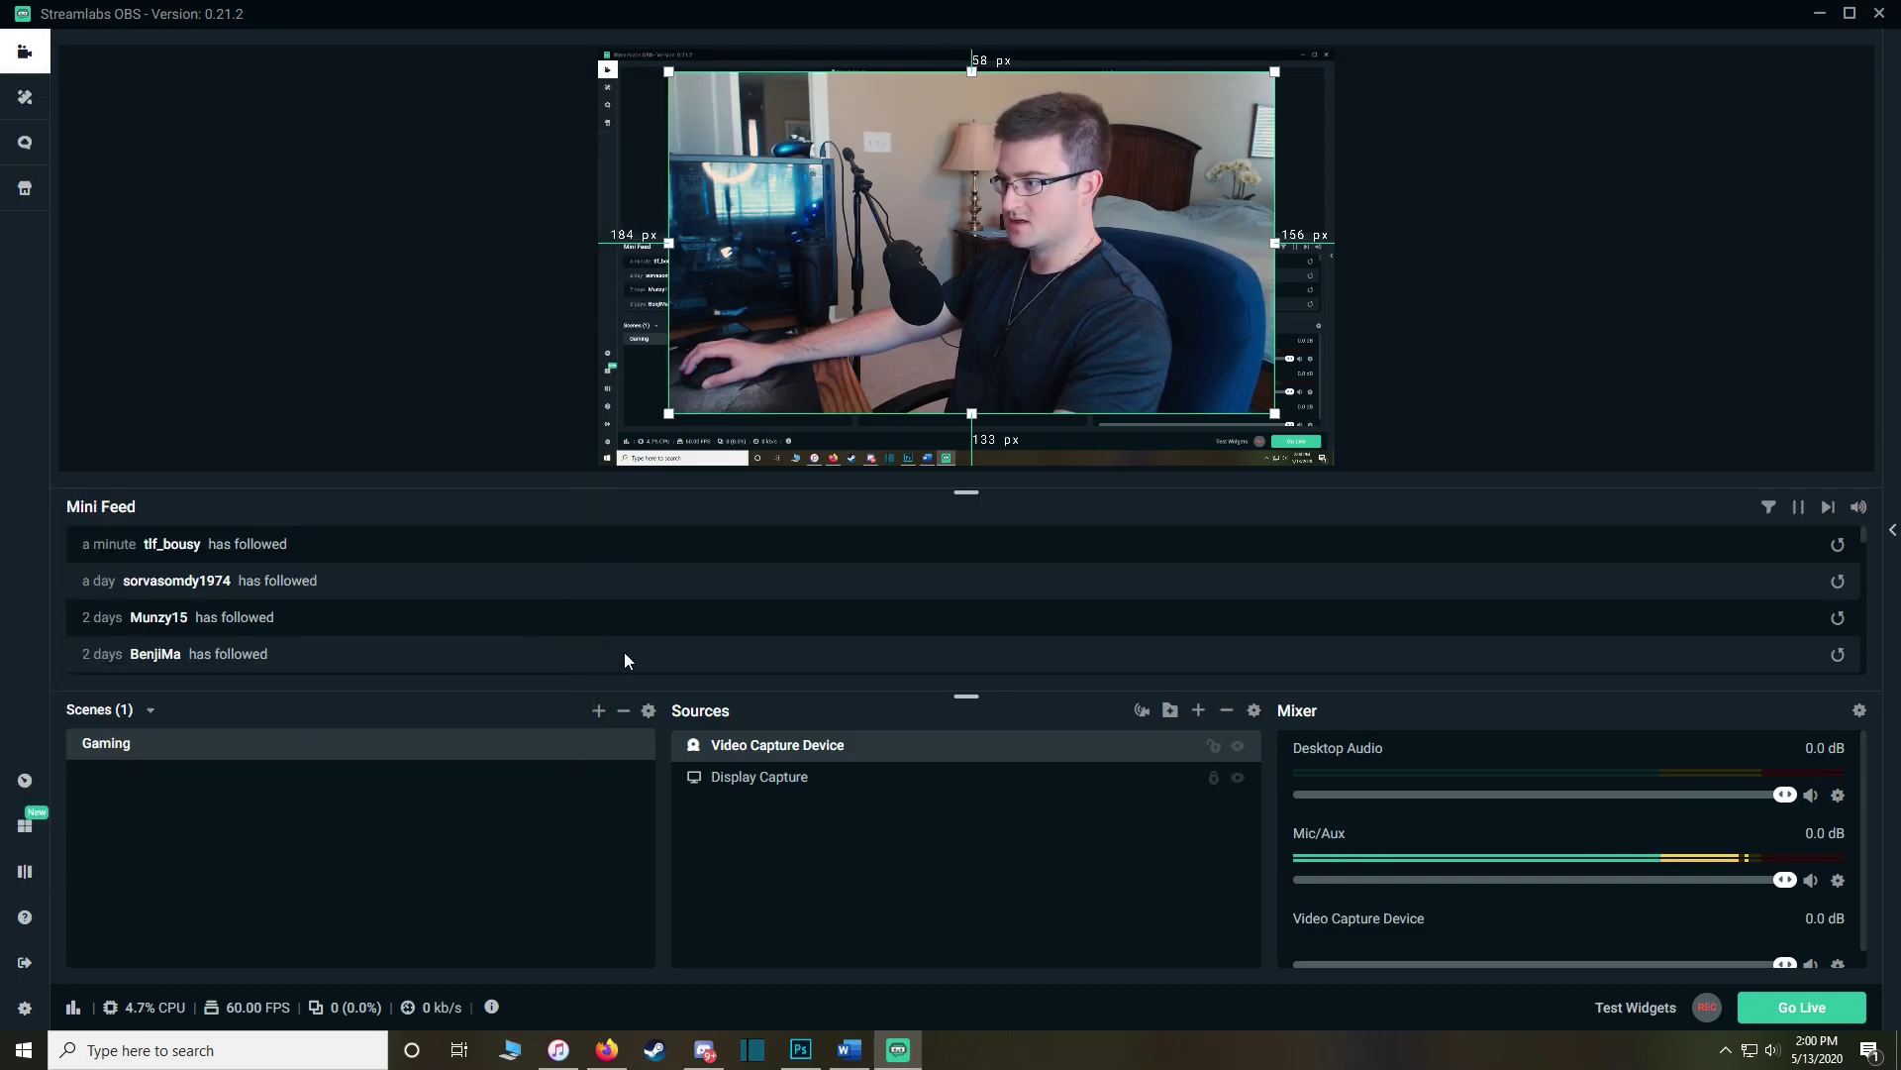
Step: Set the webcam Color Correction contrast to 0.05 and close the filters window
right_click(877, 758)
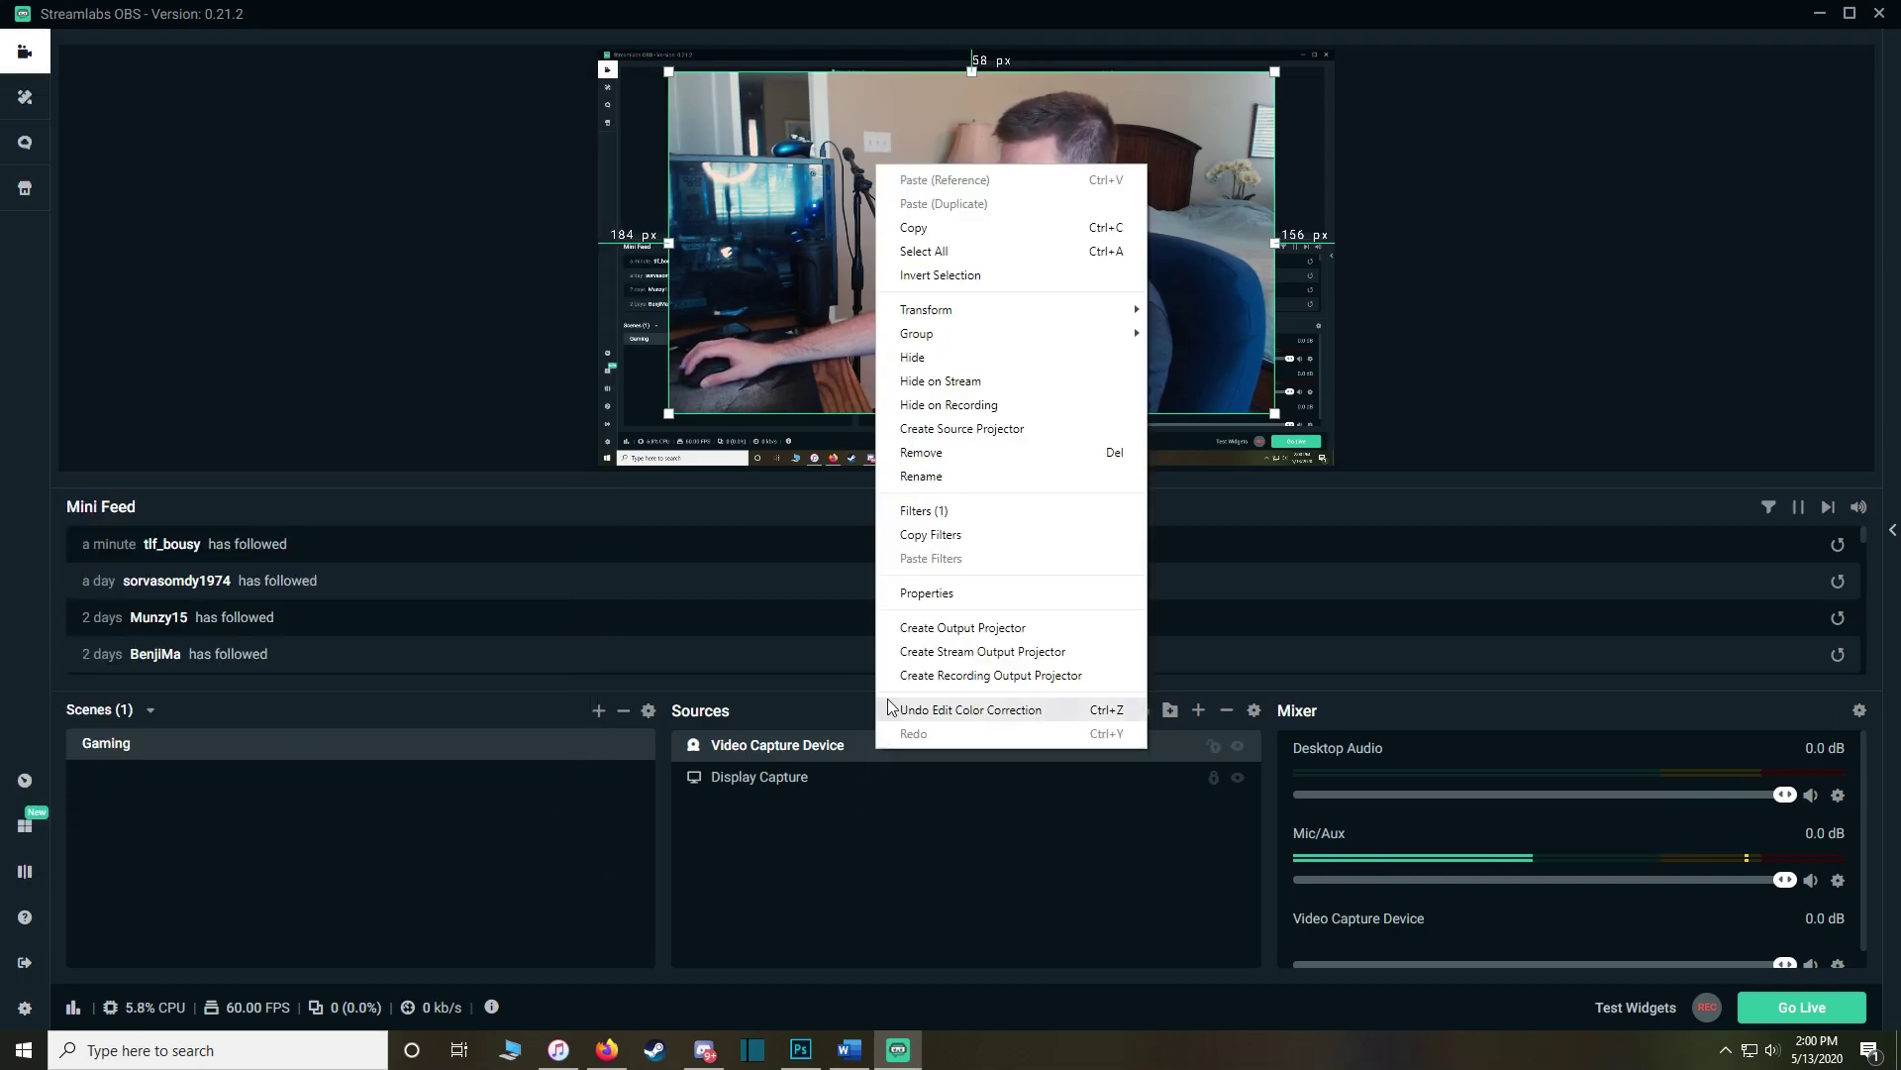
click(946, 509)
drag(956, 143, 1687, 83)
click(1363, 431)
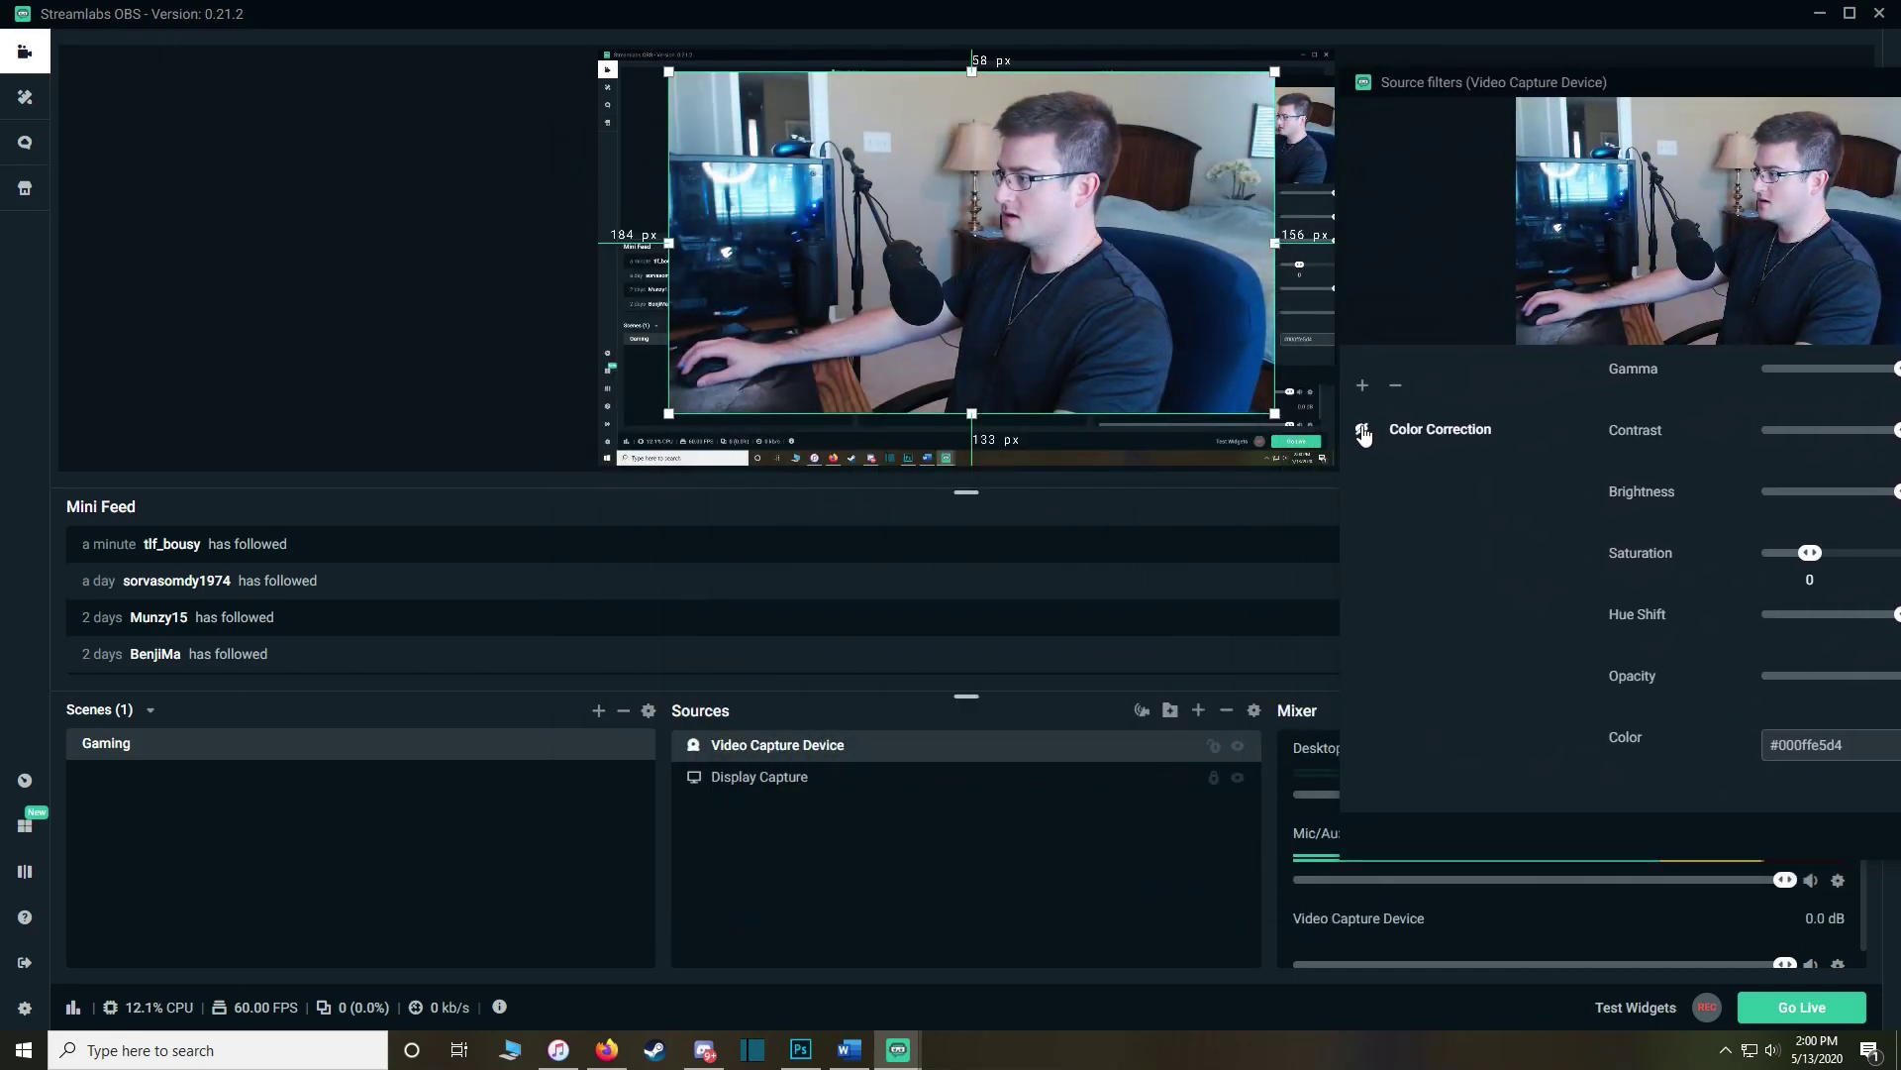
click(1364, 431)
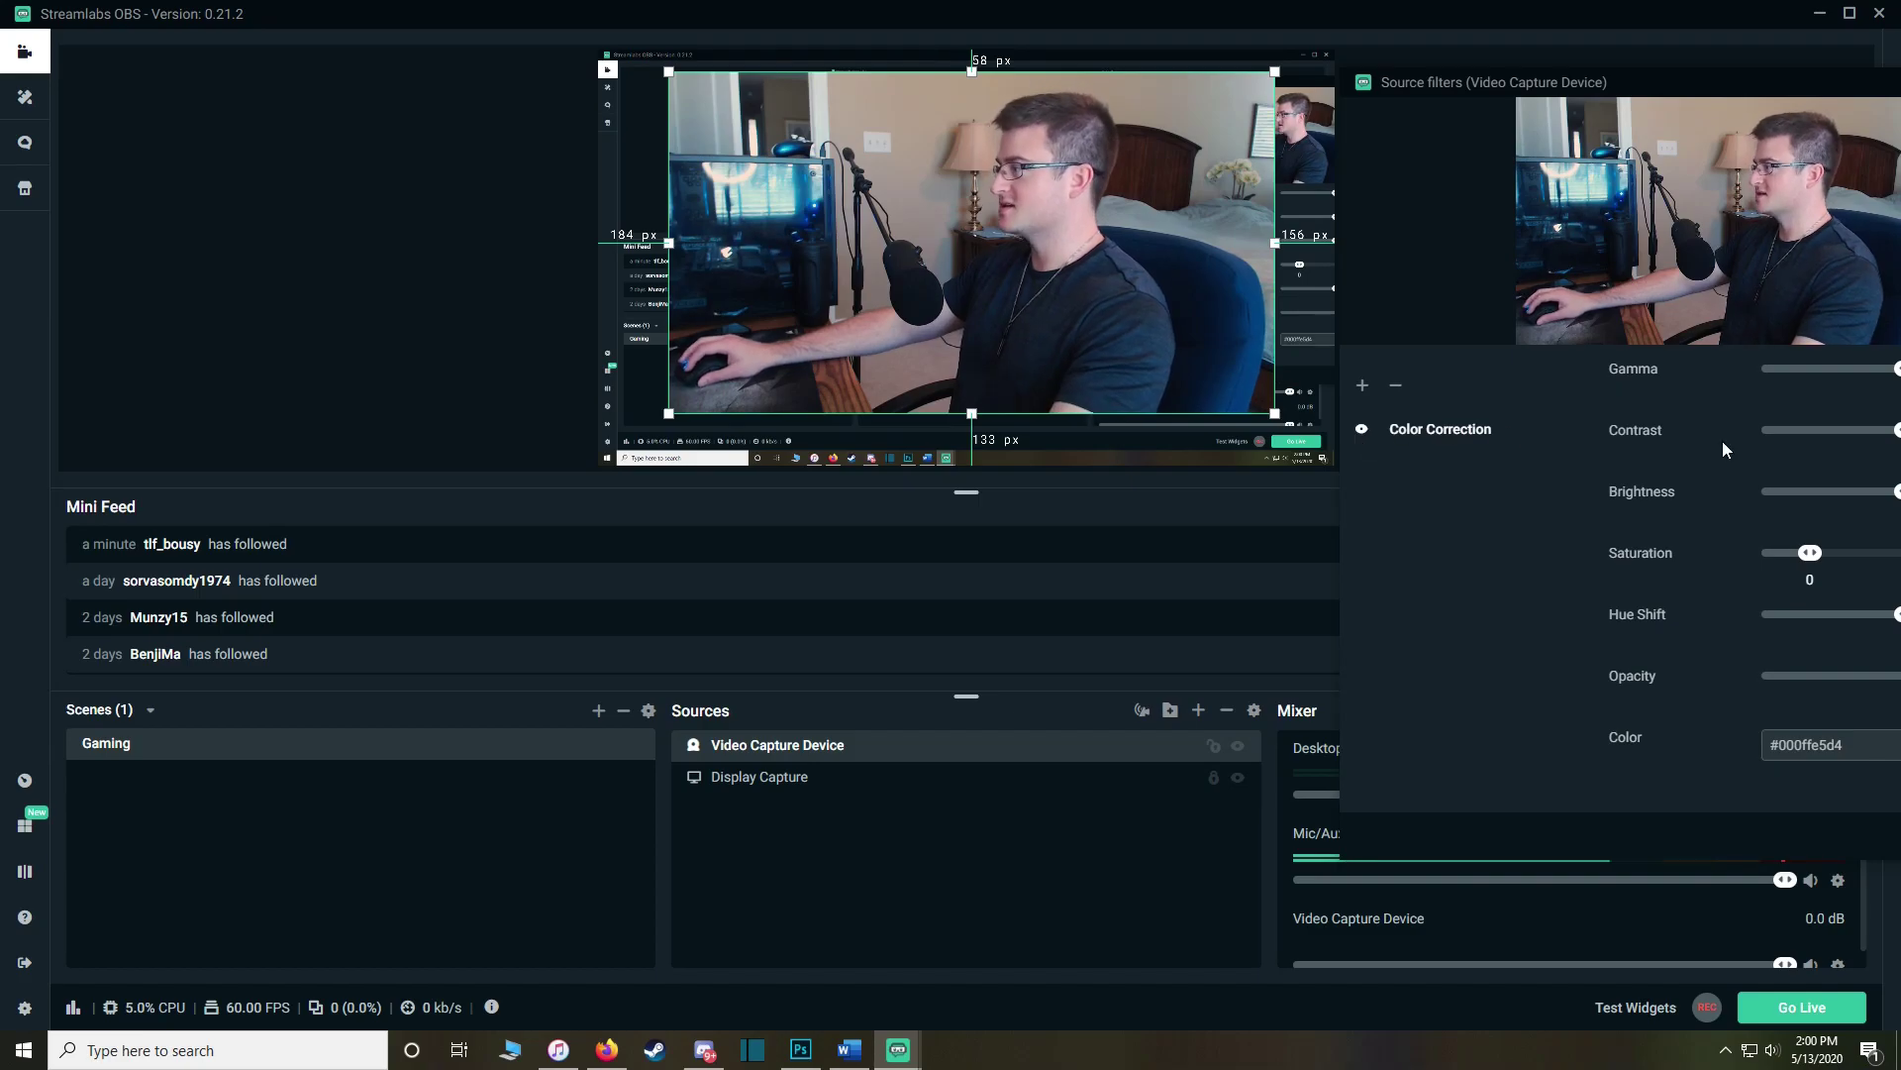
drag(1701, 88, 348, 78)
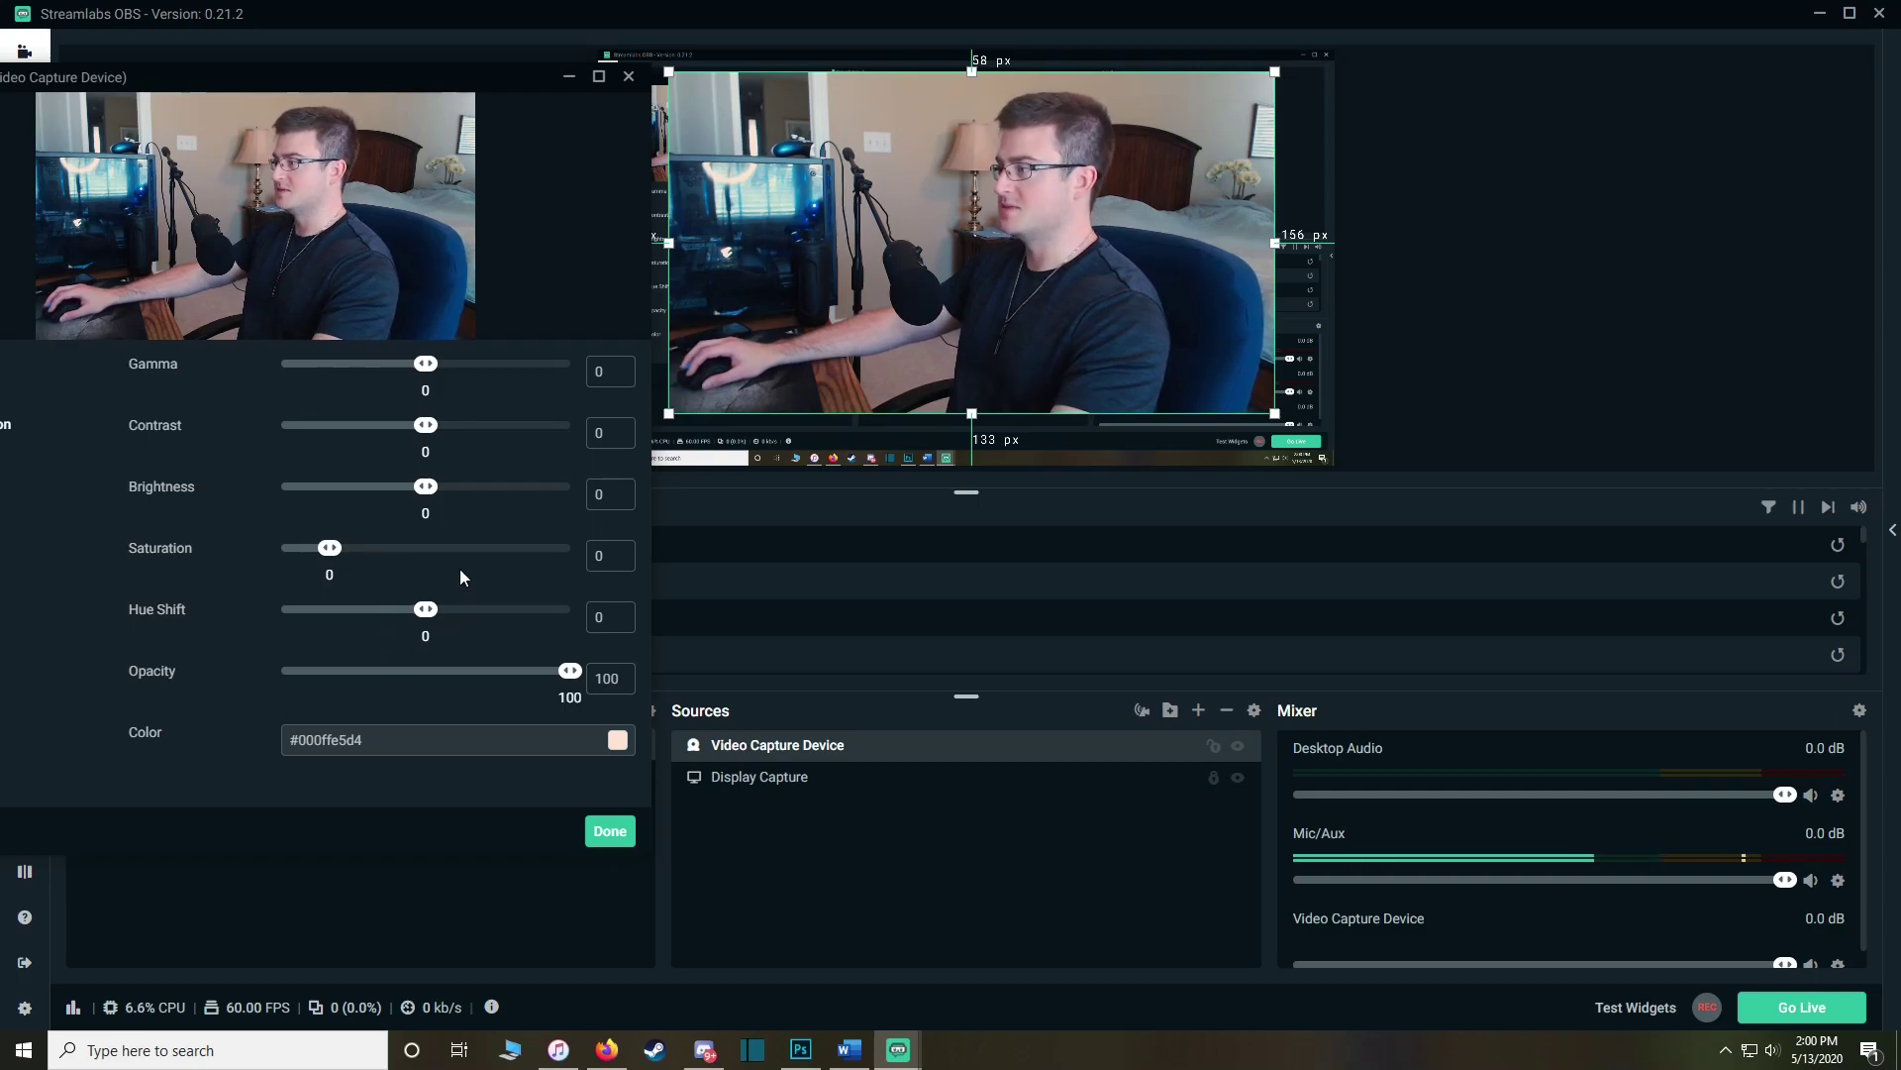
drag(428, 426, 432, 427)
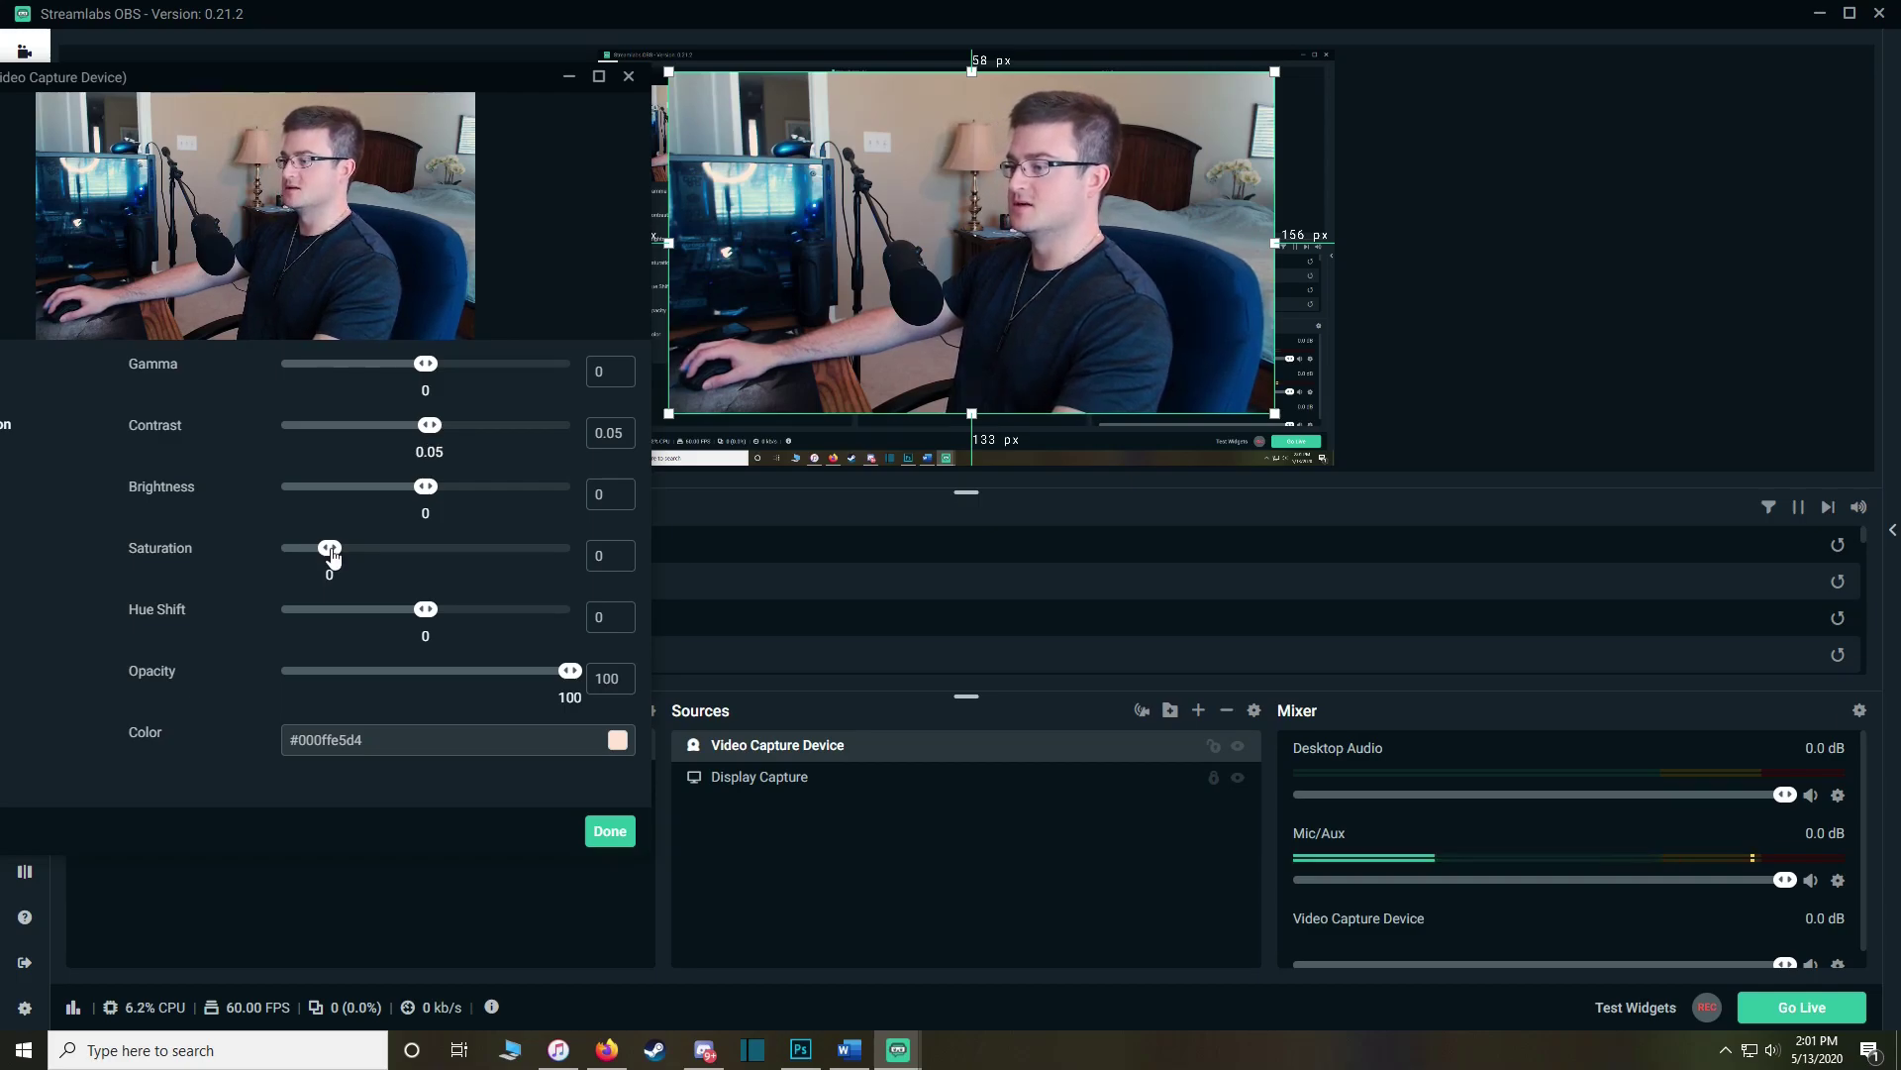
click(610, 831)
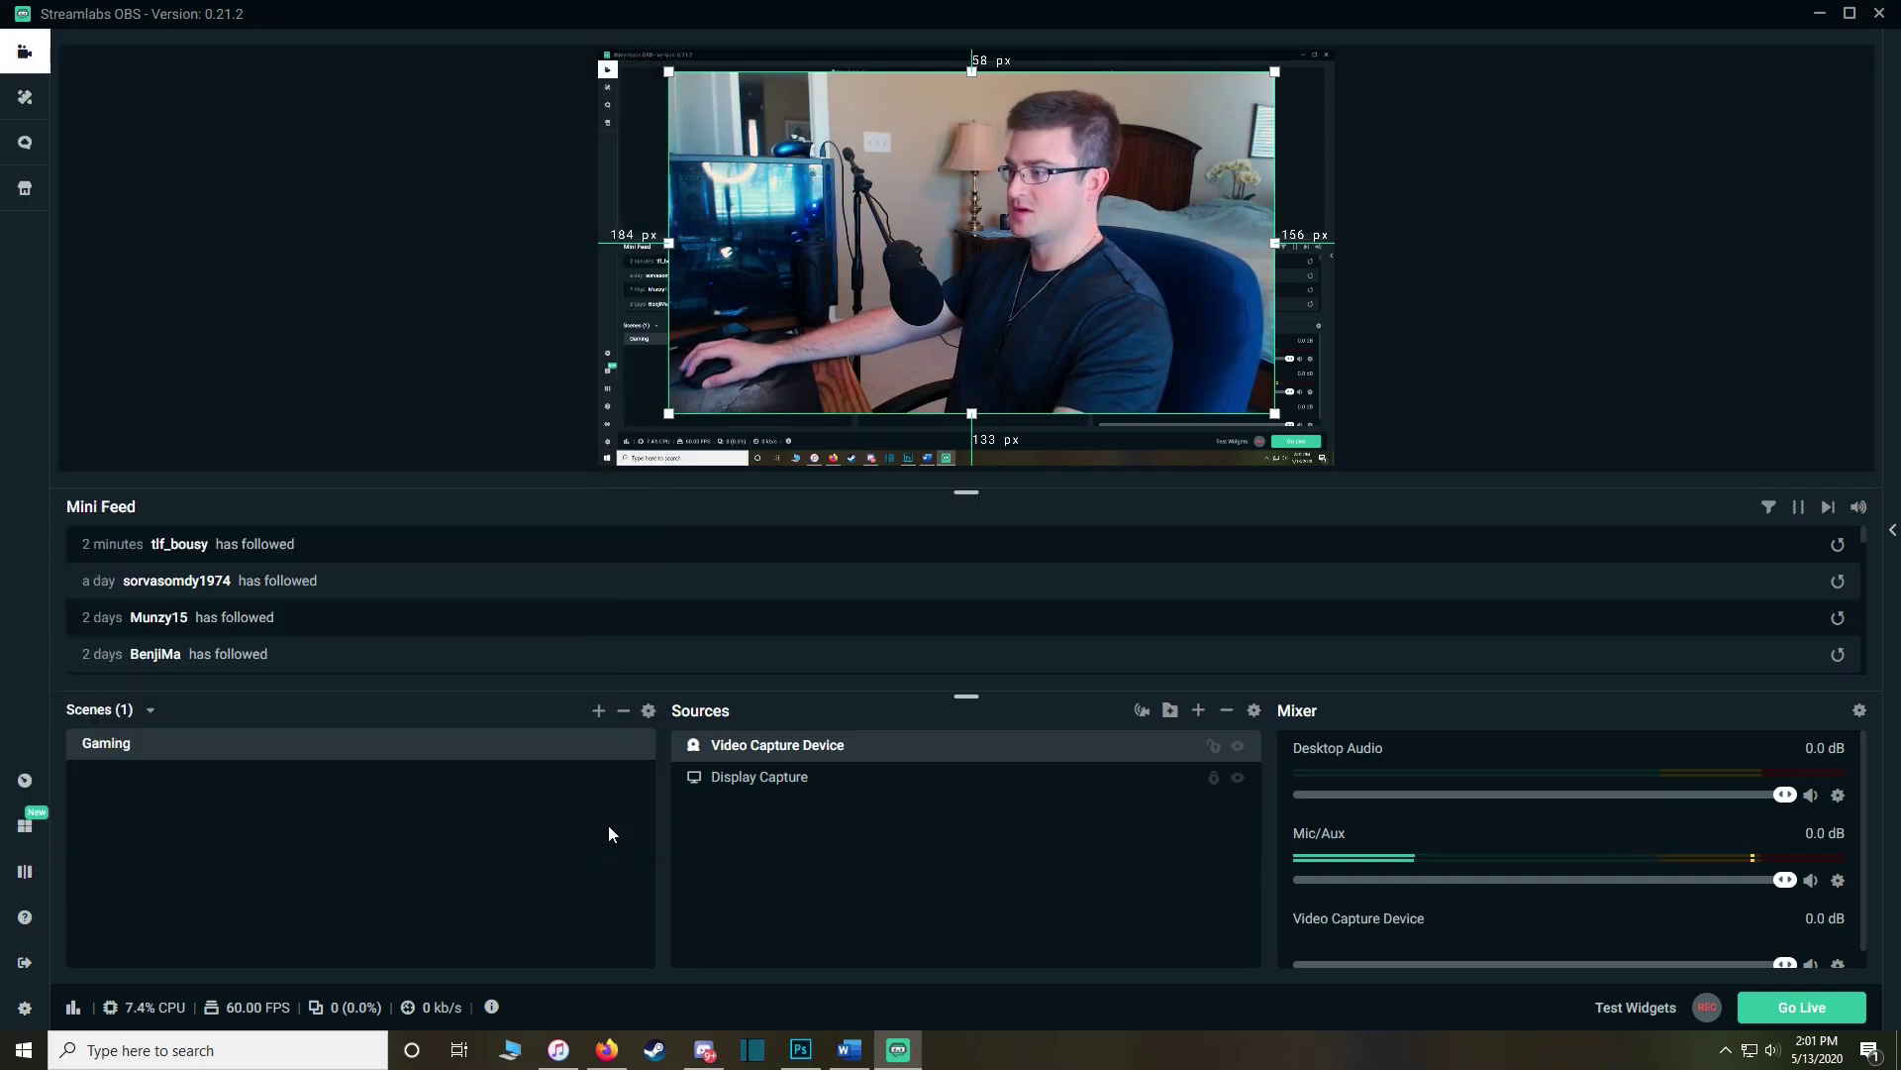
click(889, 749)
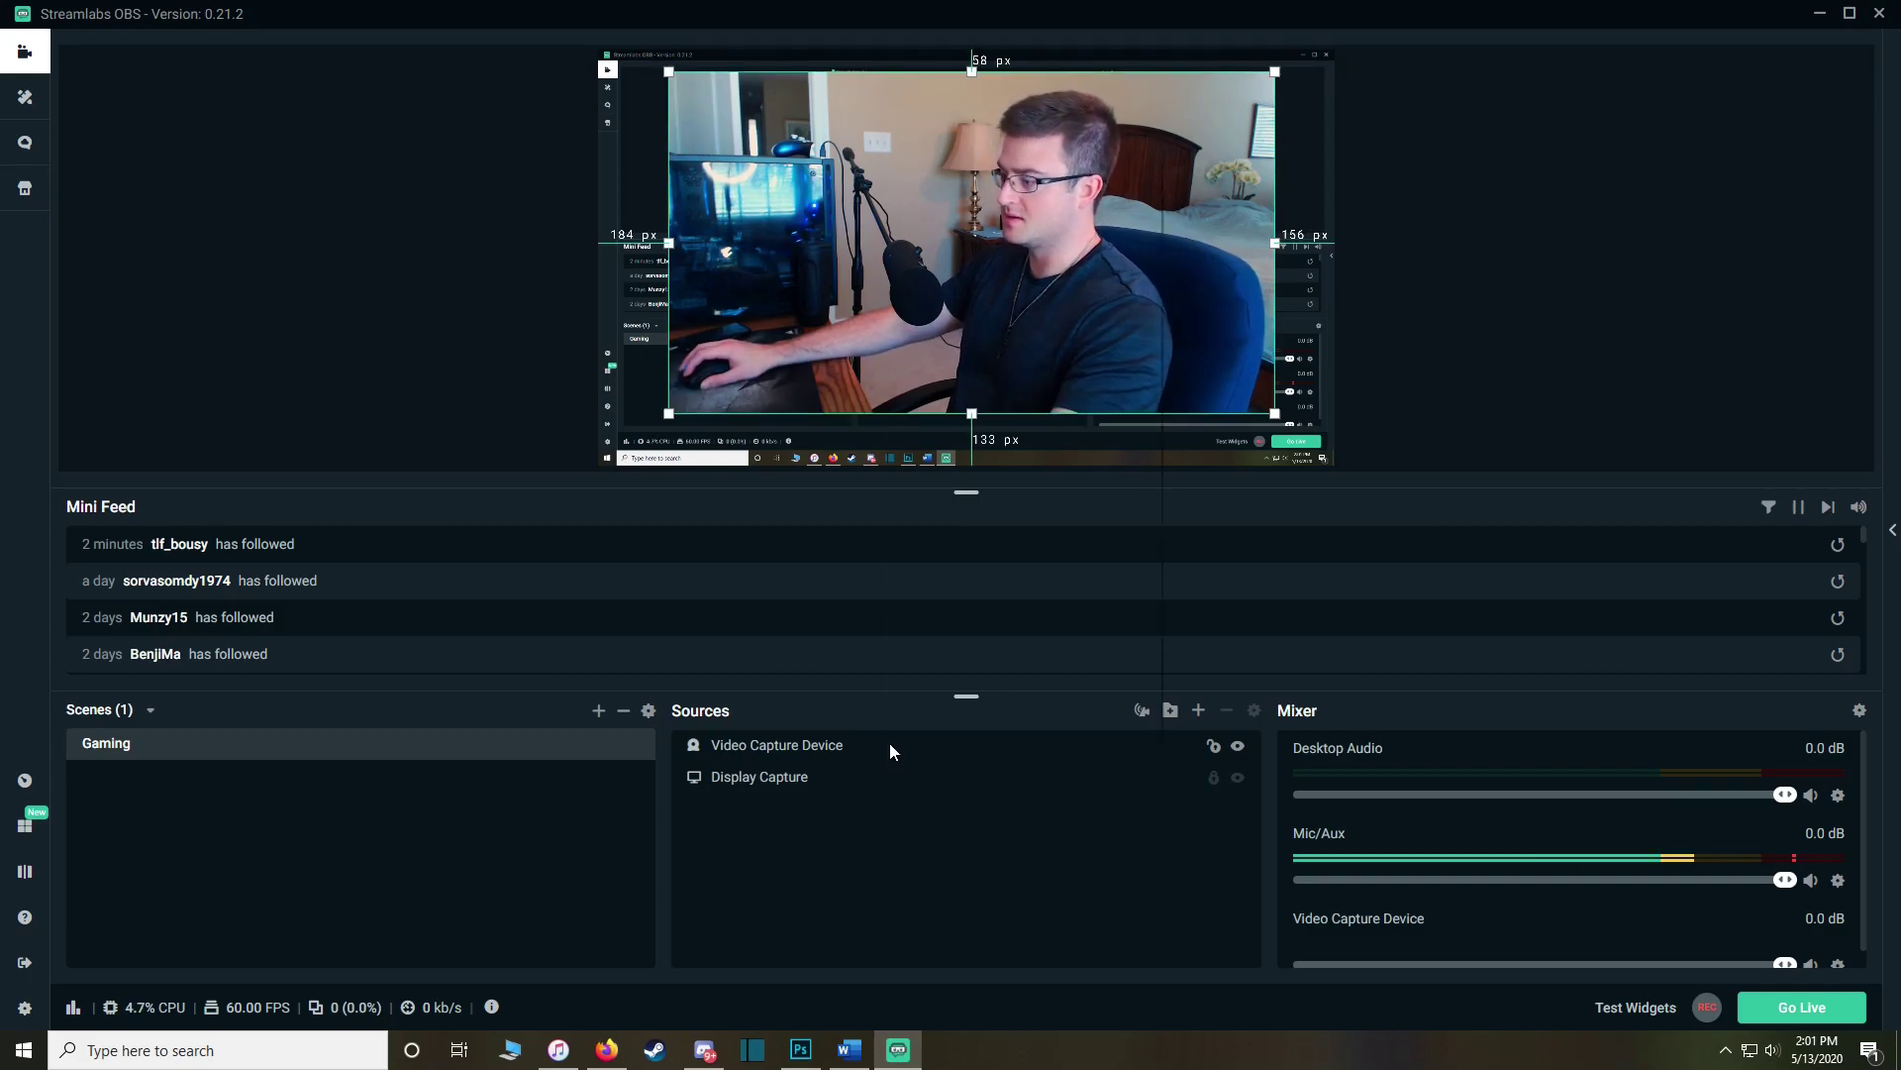
right_click(891, 742)
click(990, 591)
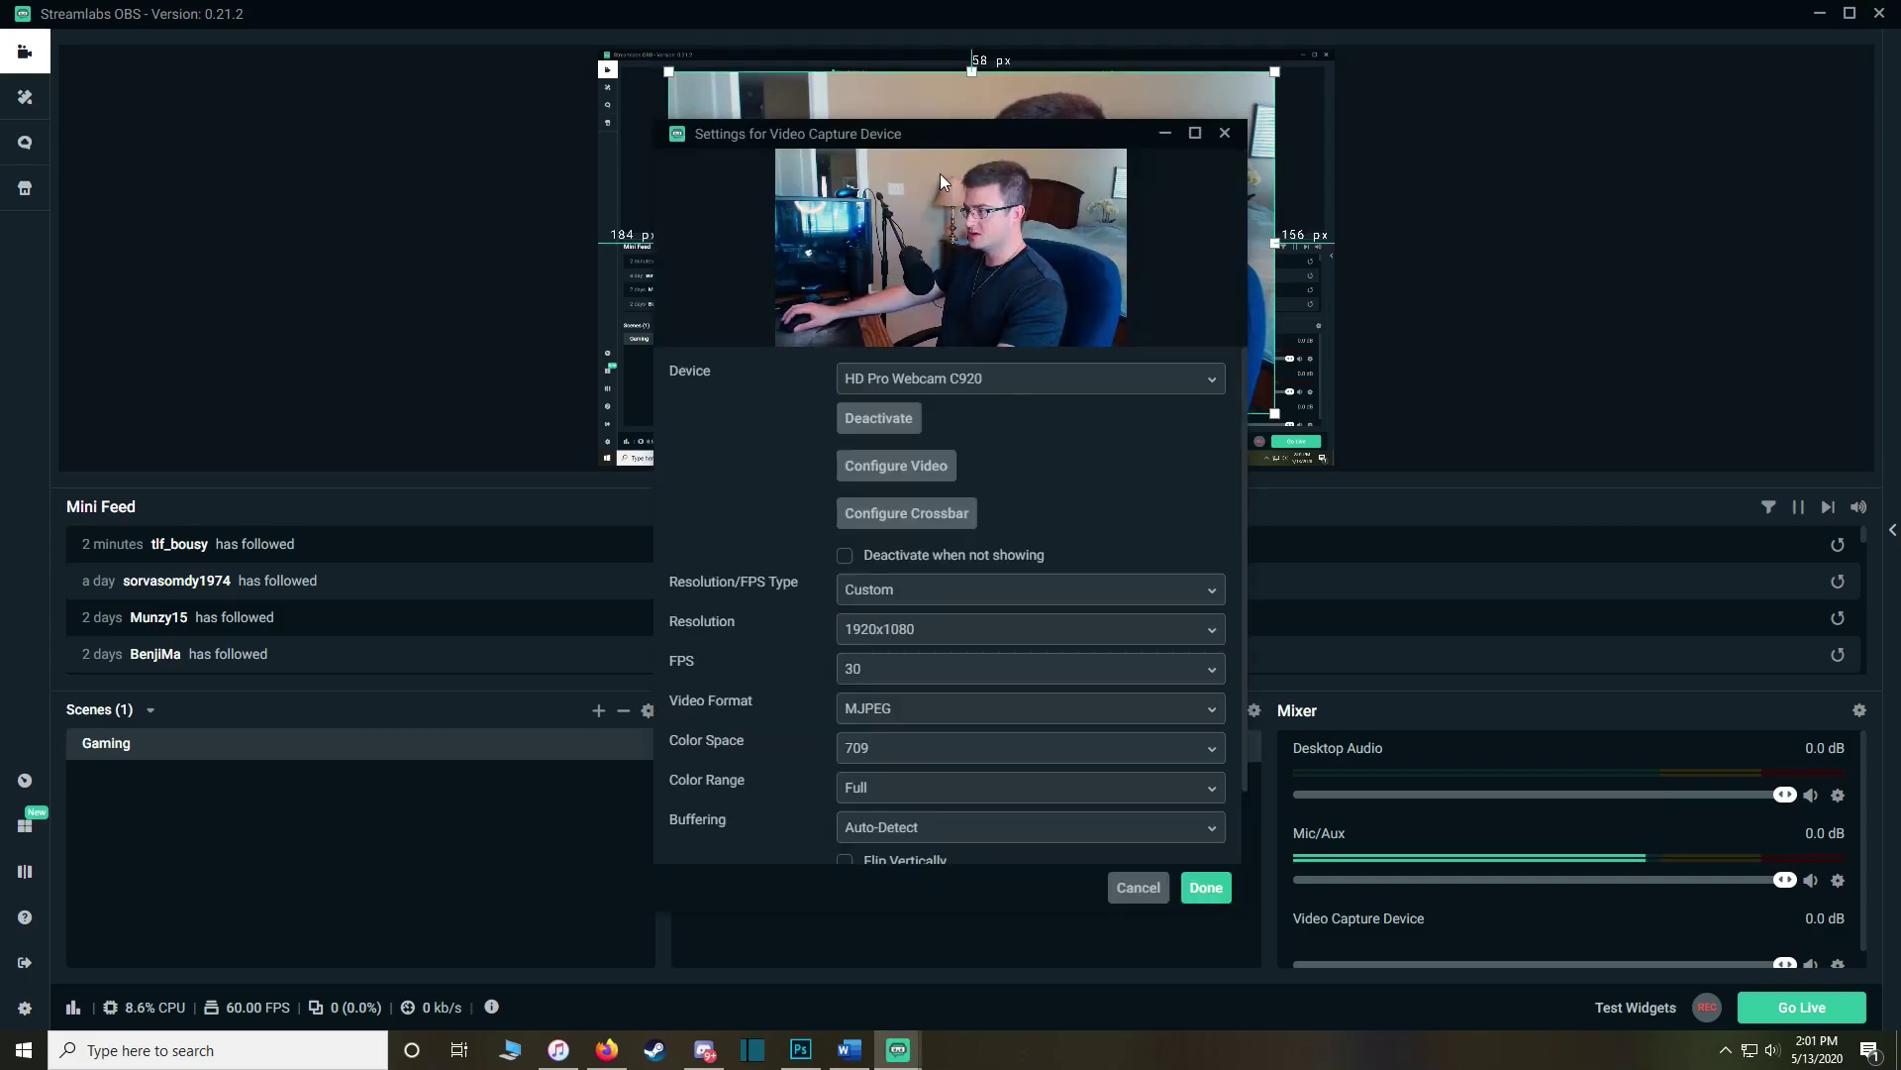
click(213, 404)
click(247, 152)
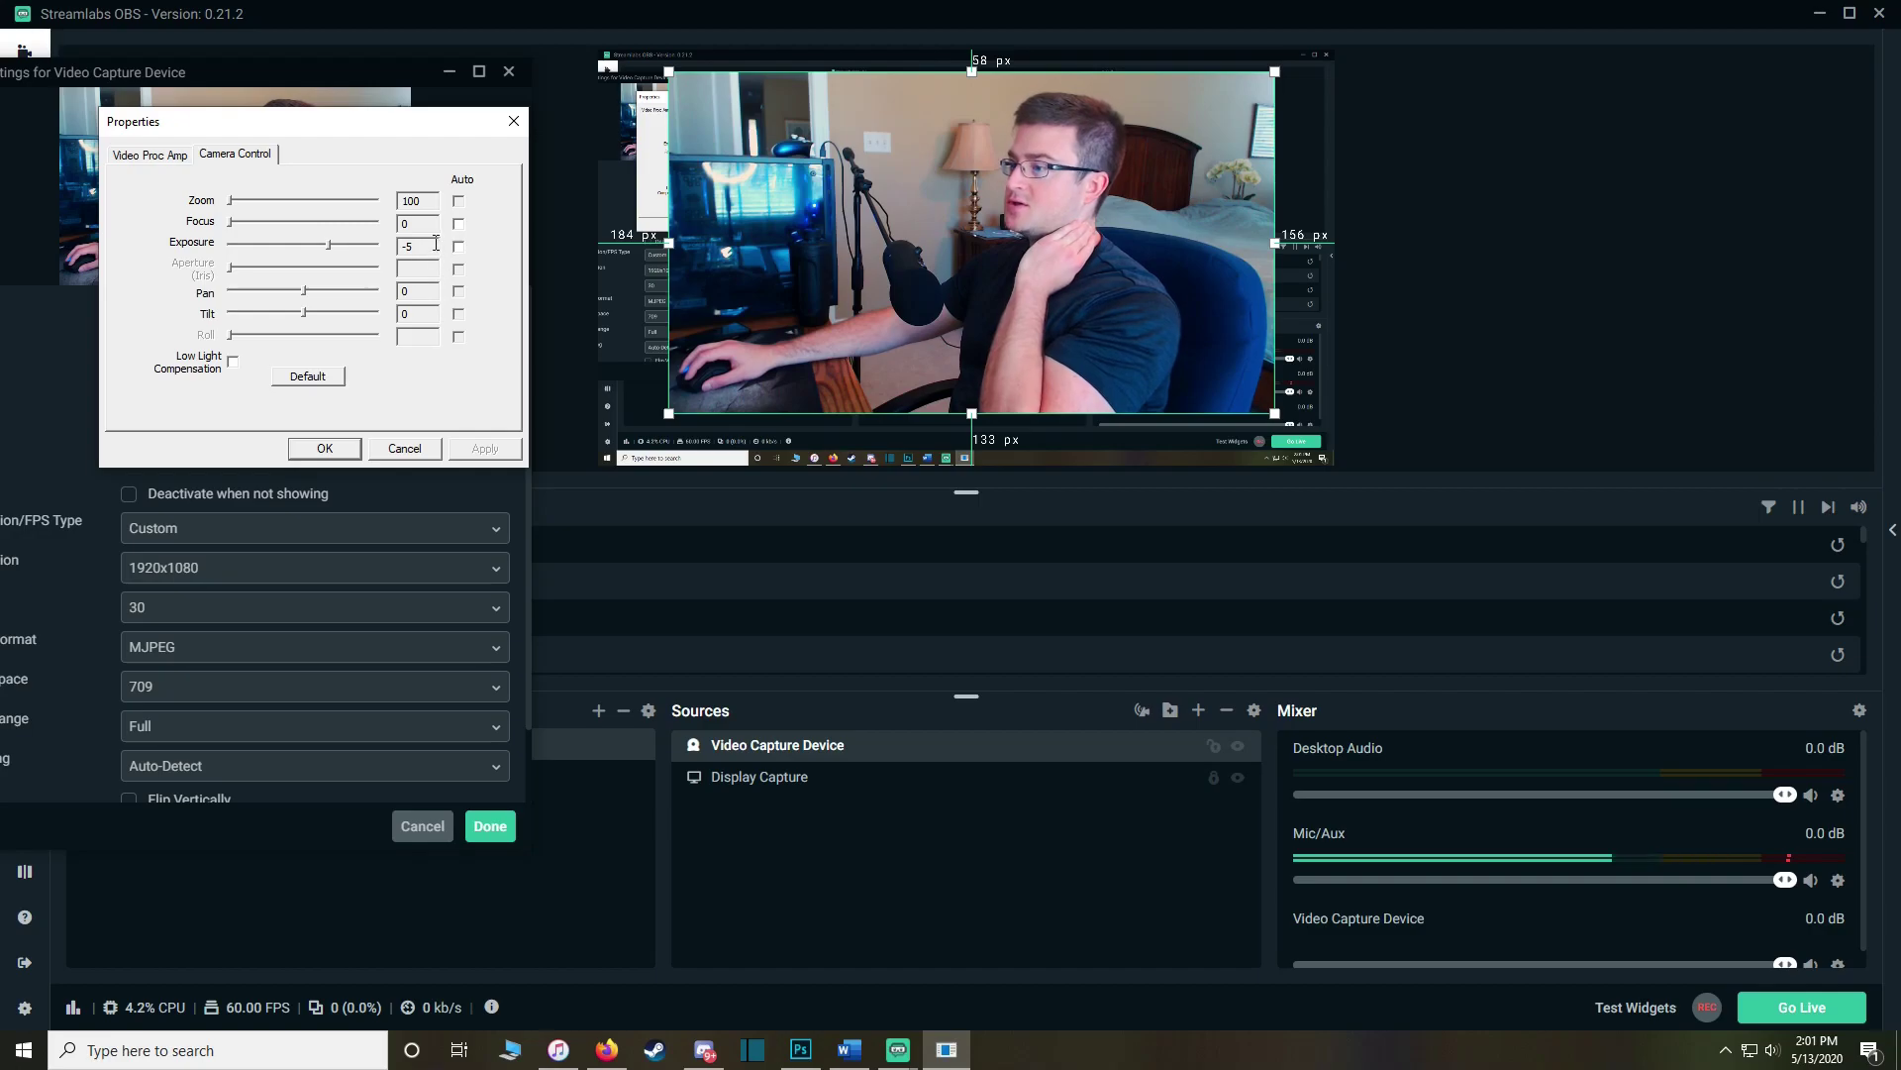
mouse_move(231, 203)
mouse_down()
mouse_move(255, 208)
mouse_move(230, 203)
mouse_up()
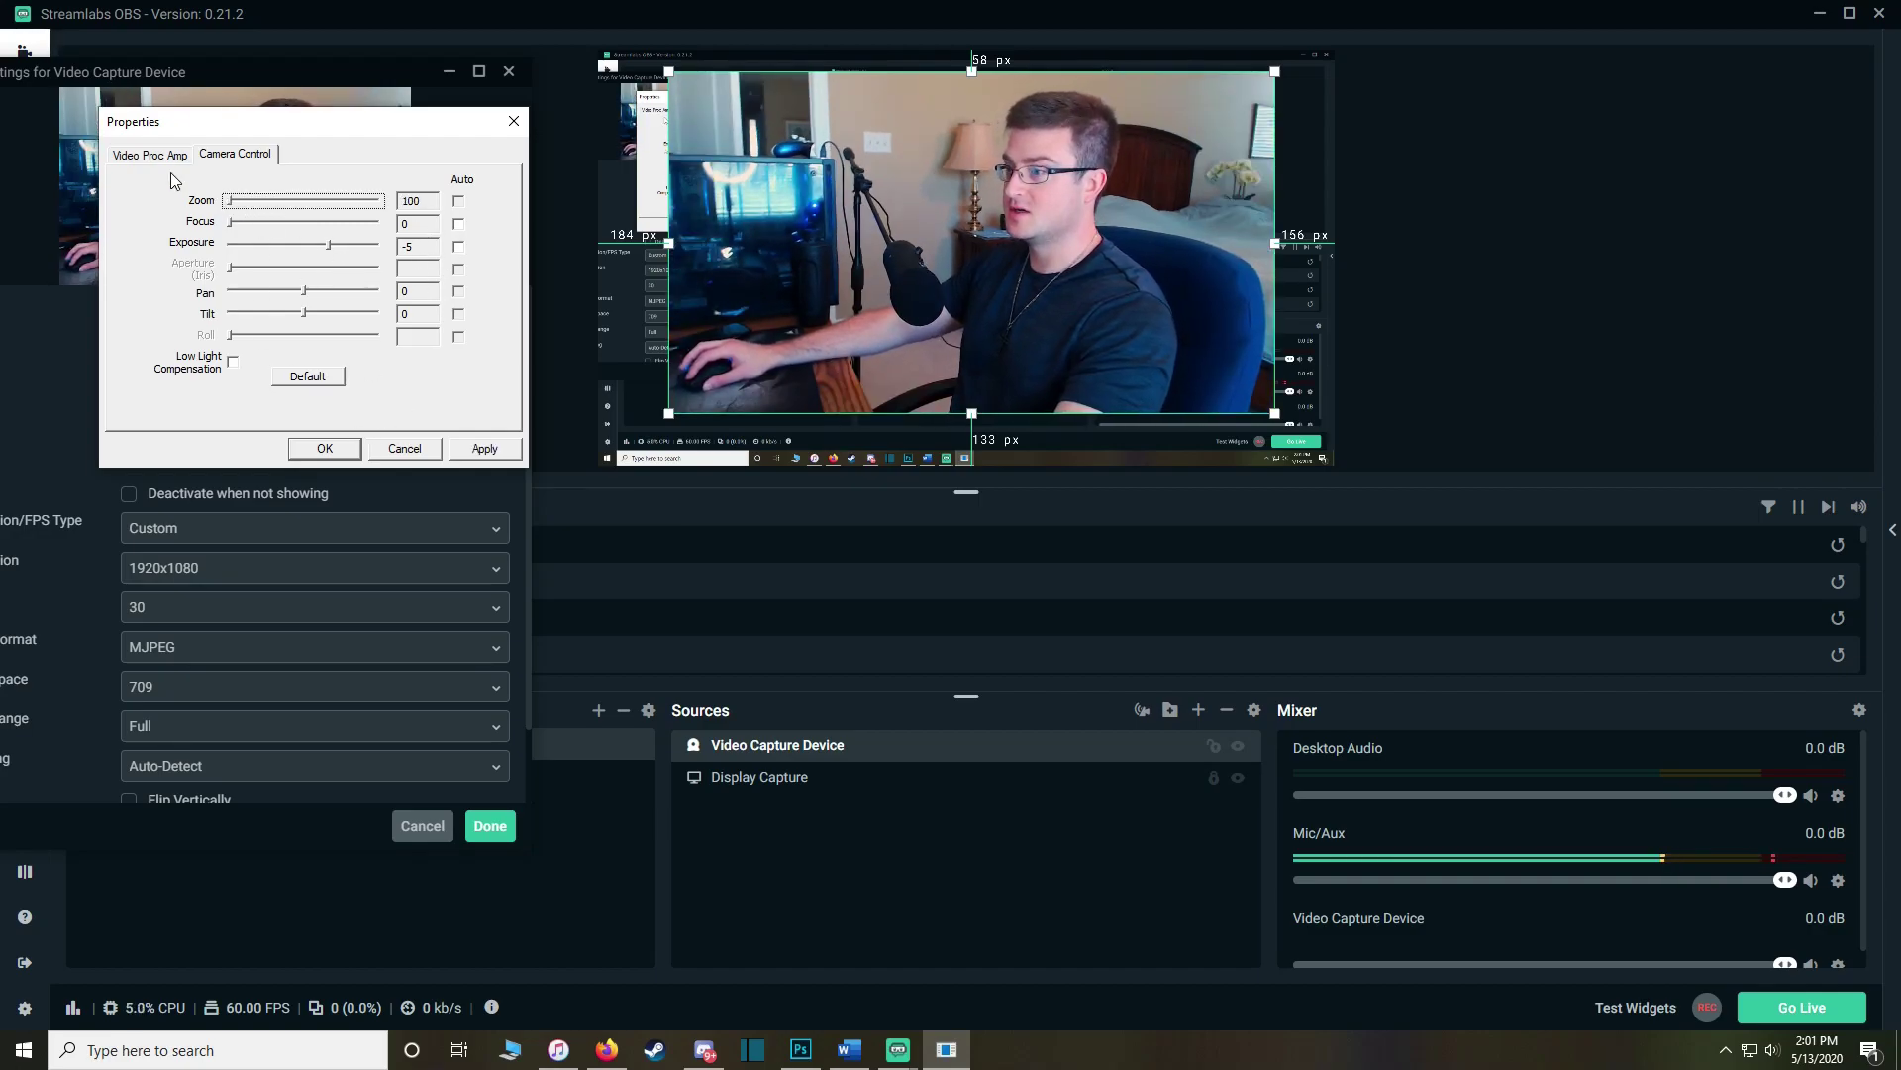
click(150, 155)
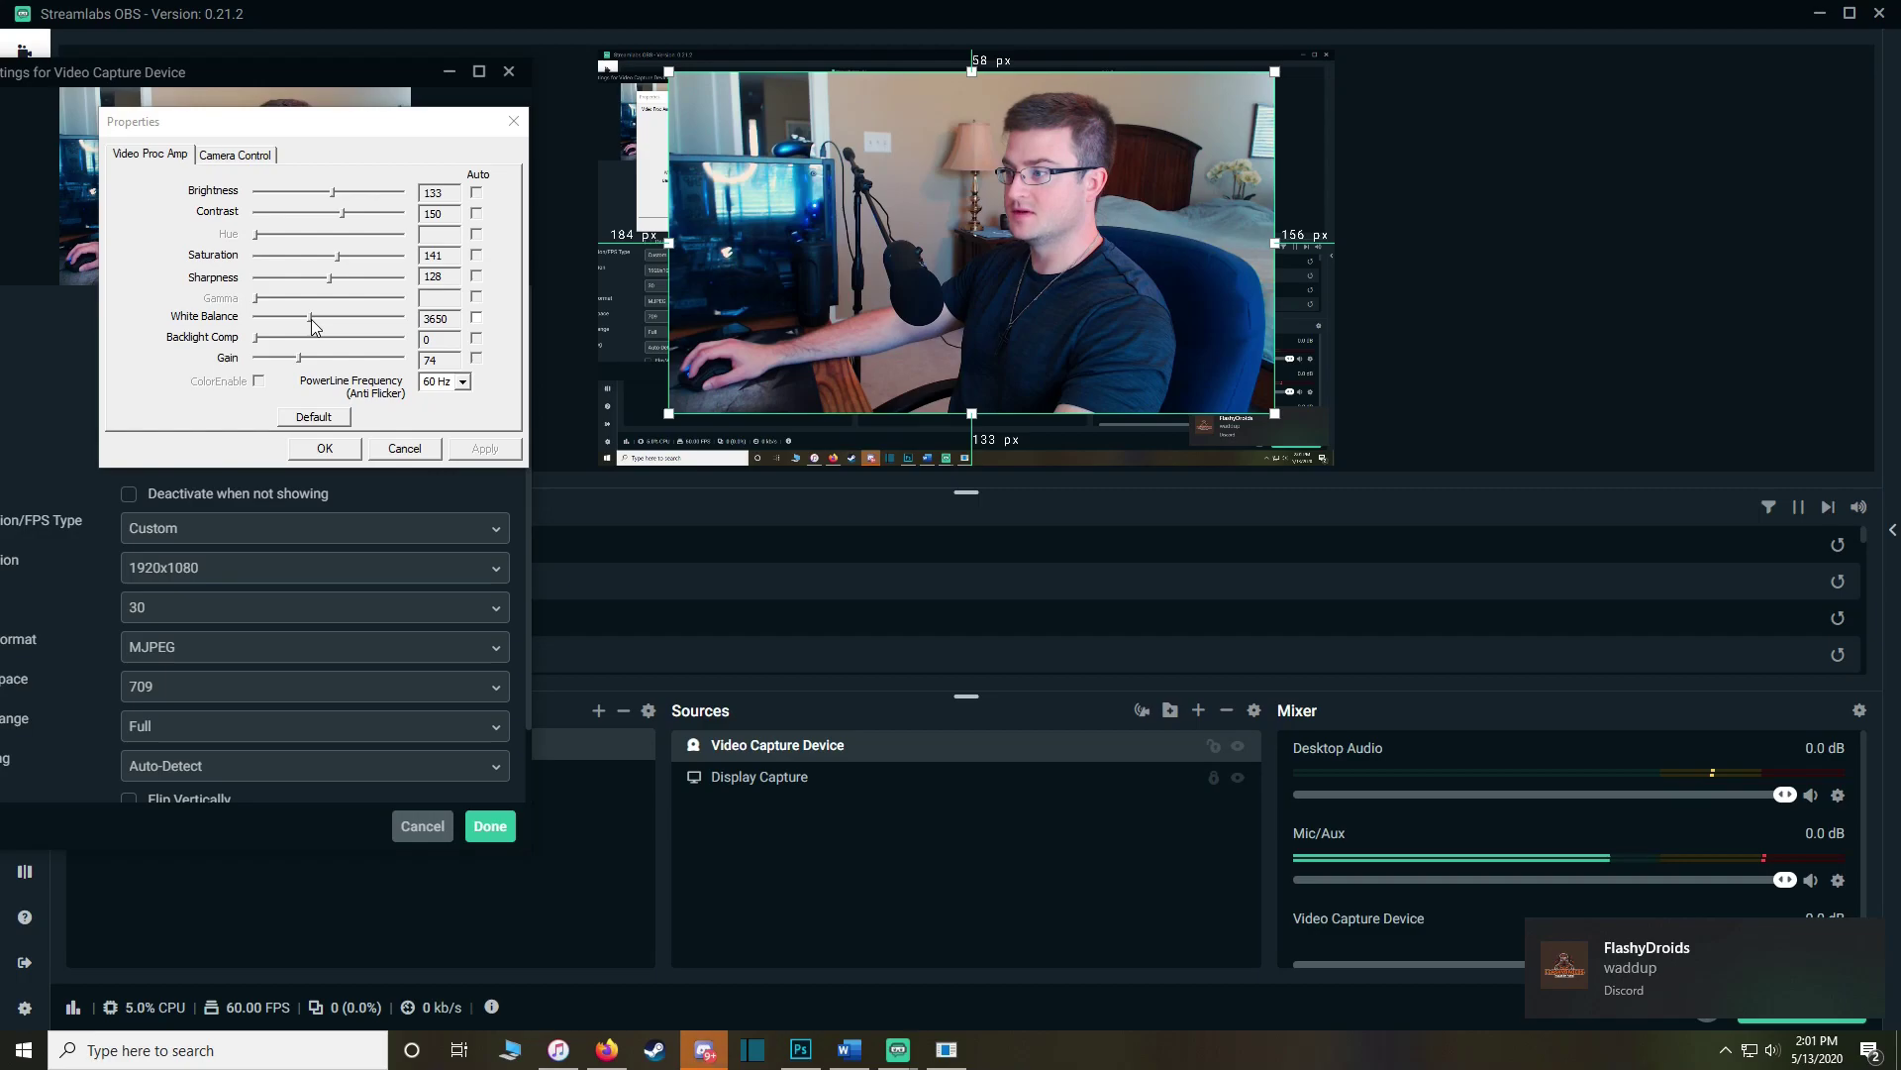
click(219, 159)
click(159, 154)
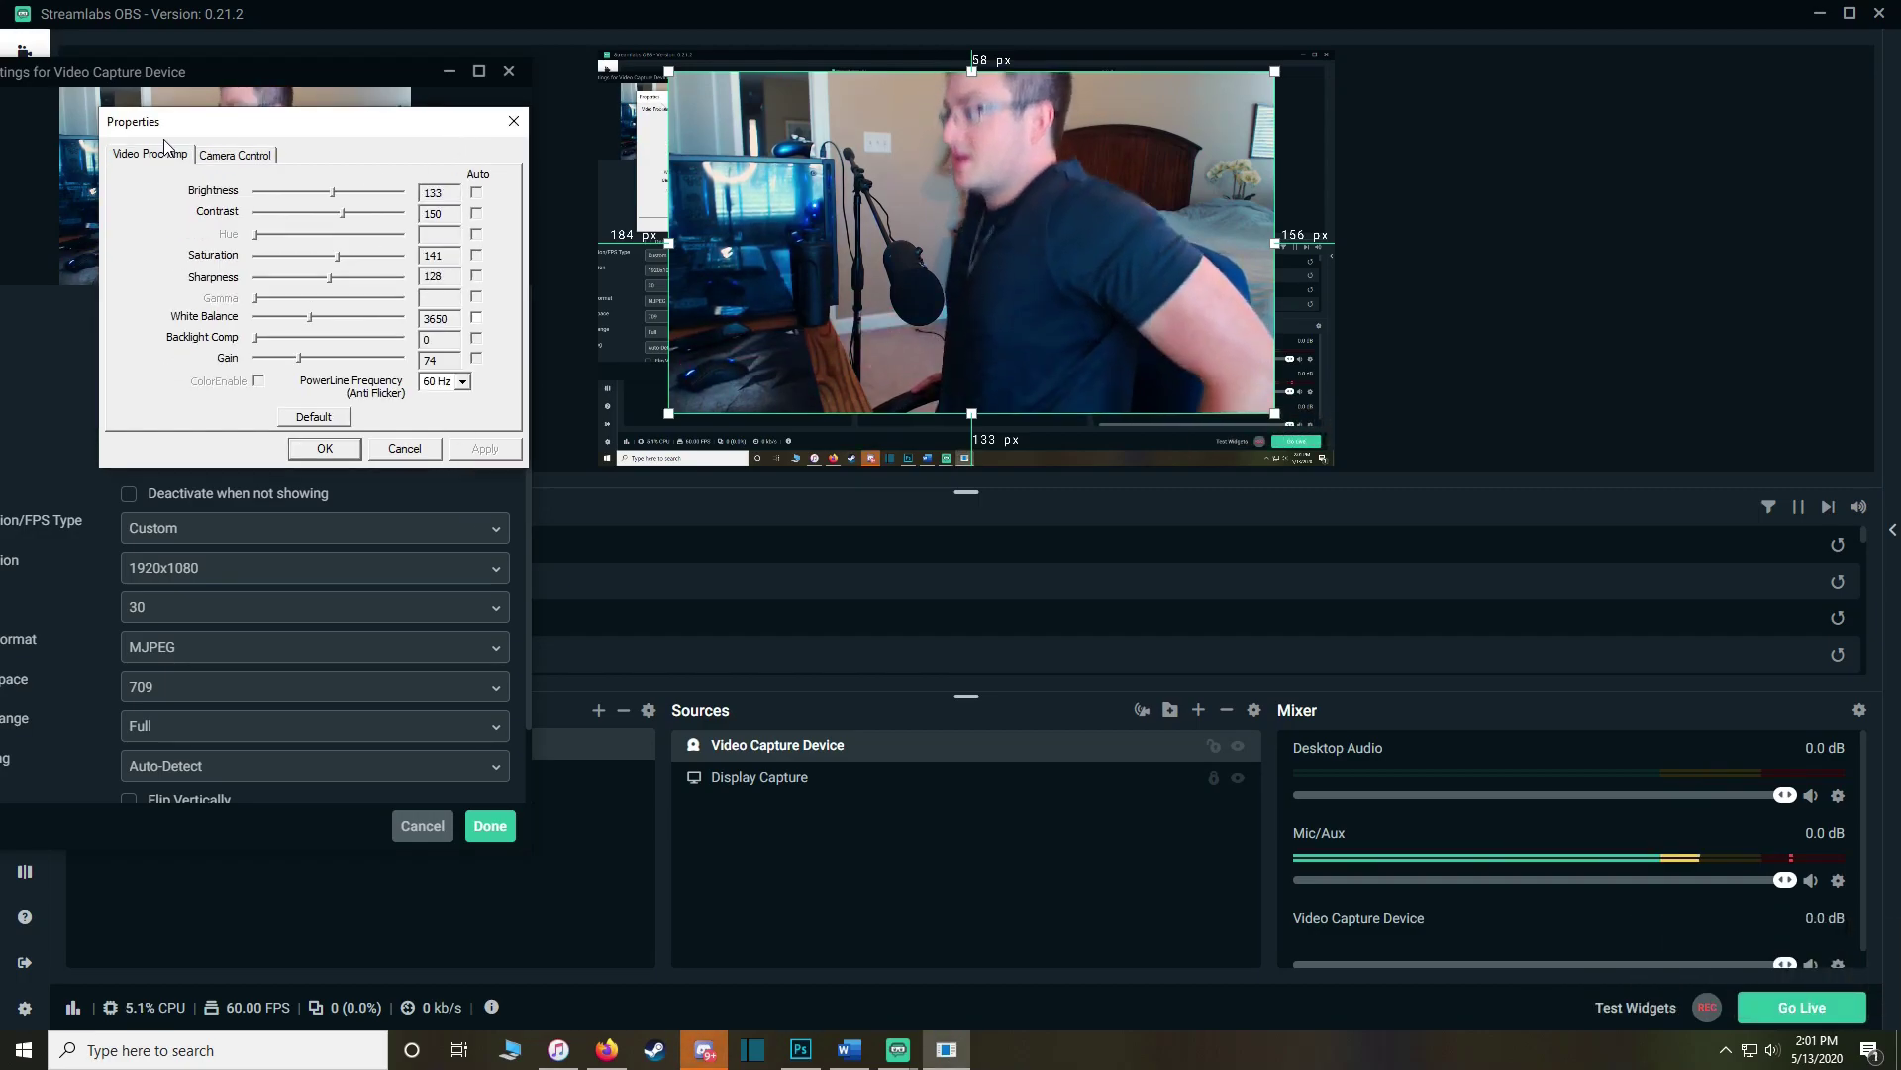
click(233, 158)
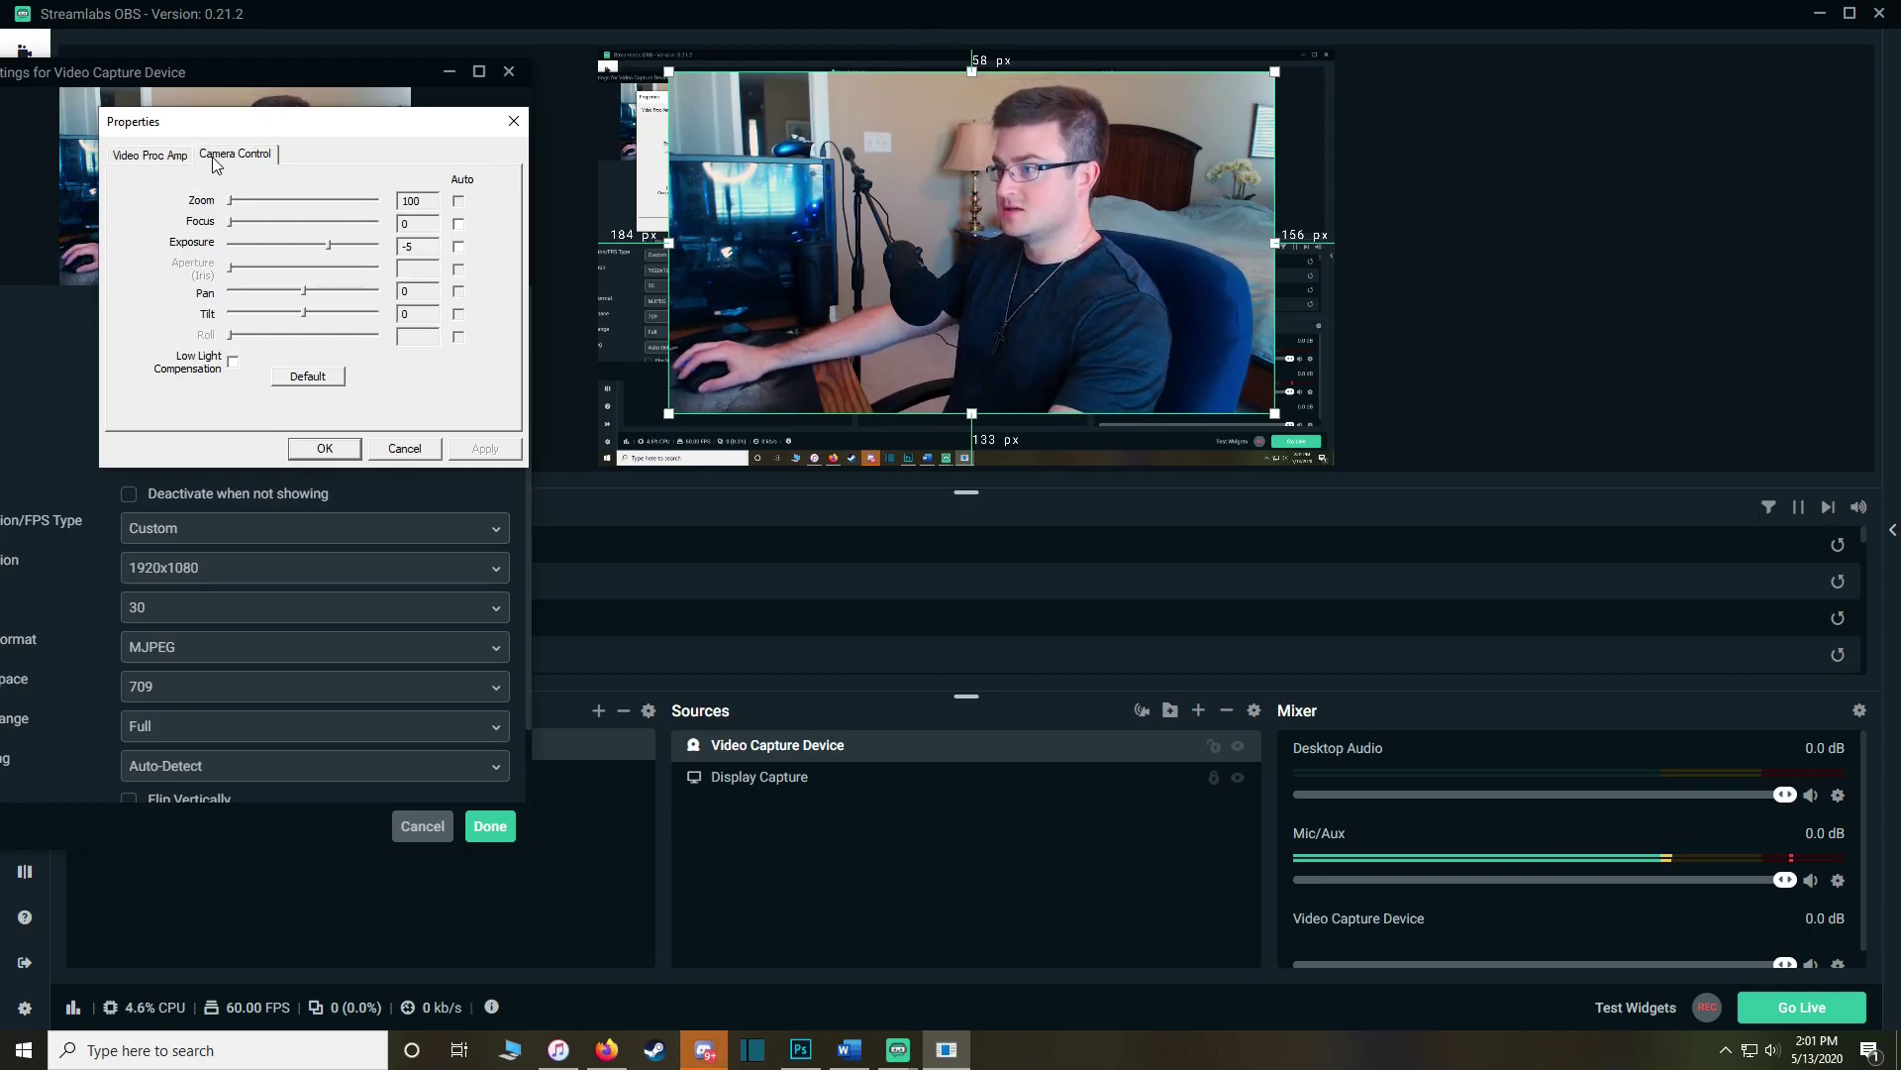
click(325, 448)
click(489, 825)
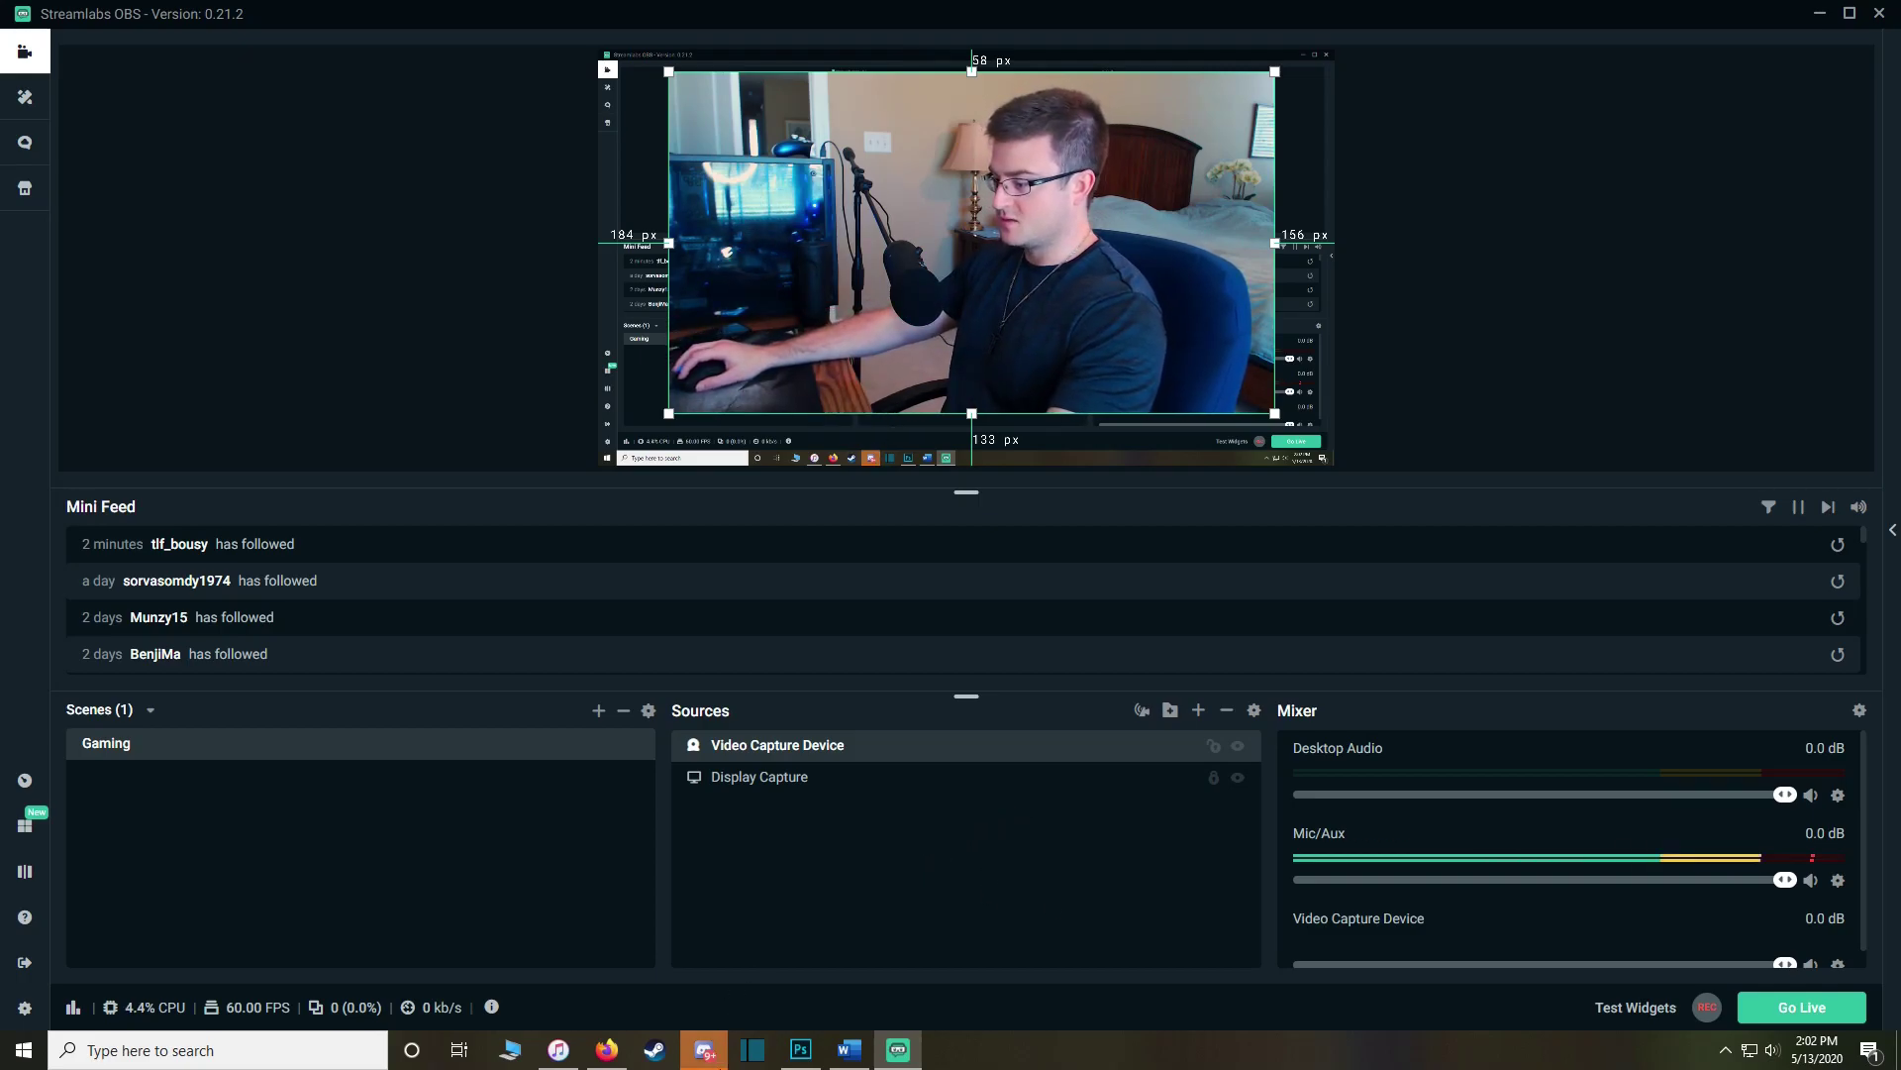
Step: Go to Discord's #free-downloads channel
click(709, 1046)
click(521, 238)
drag(808, 79, 914, 87)
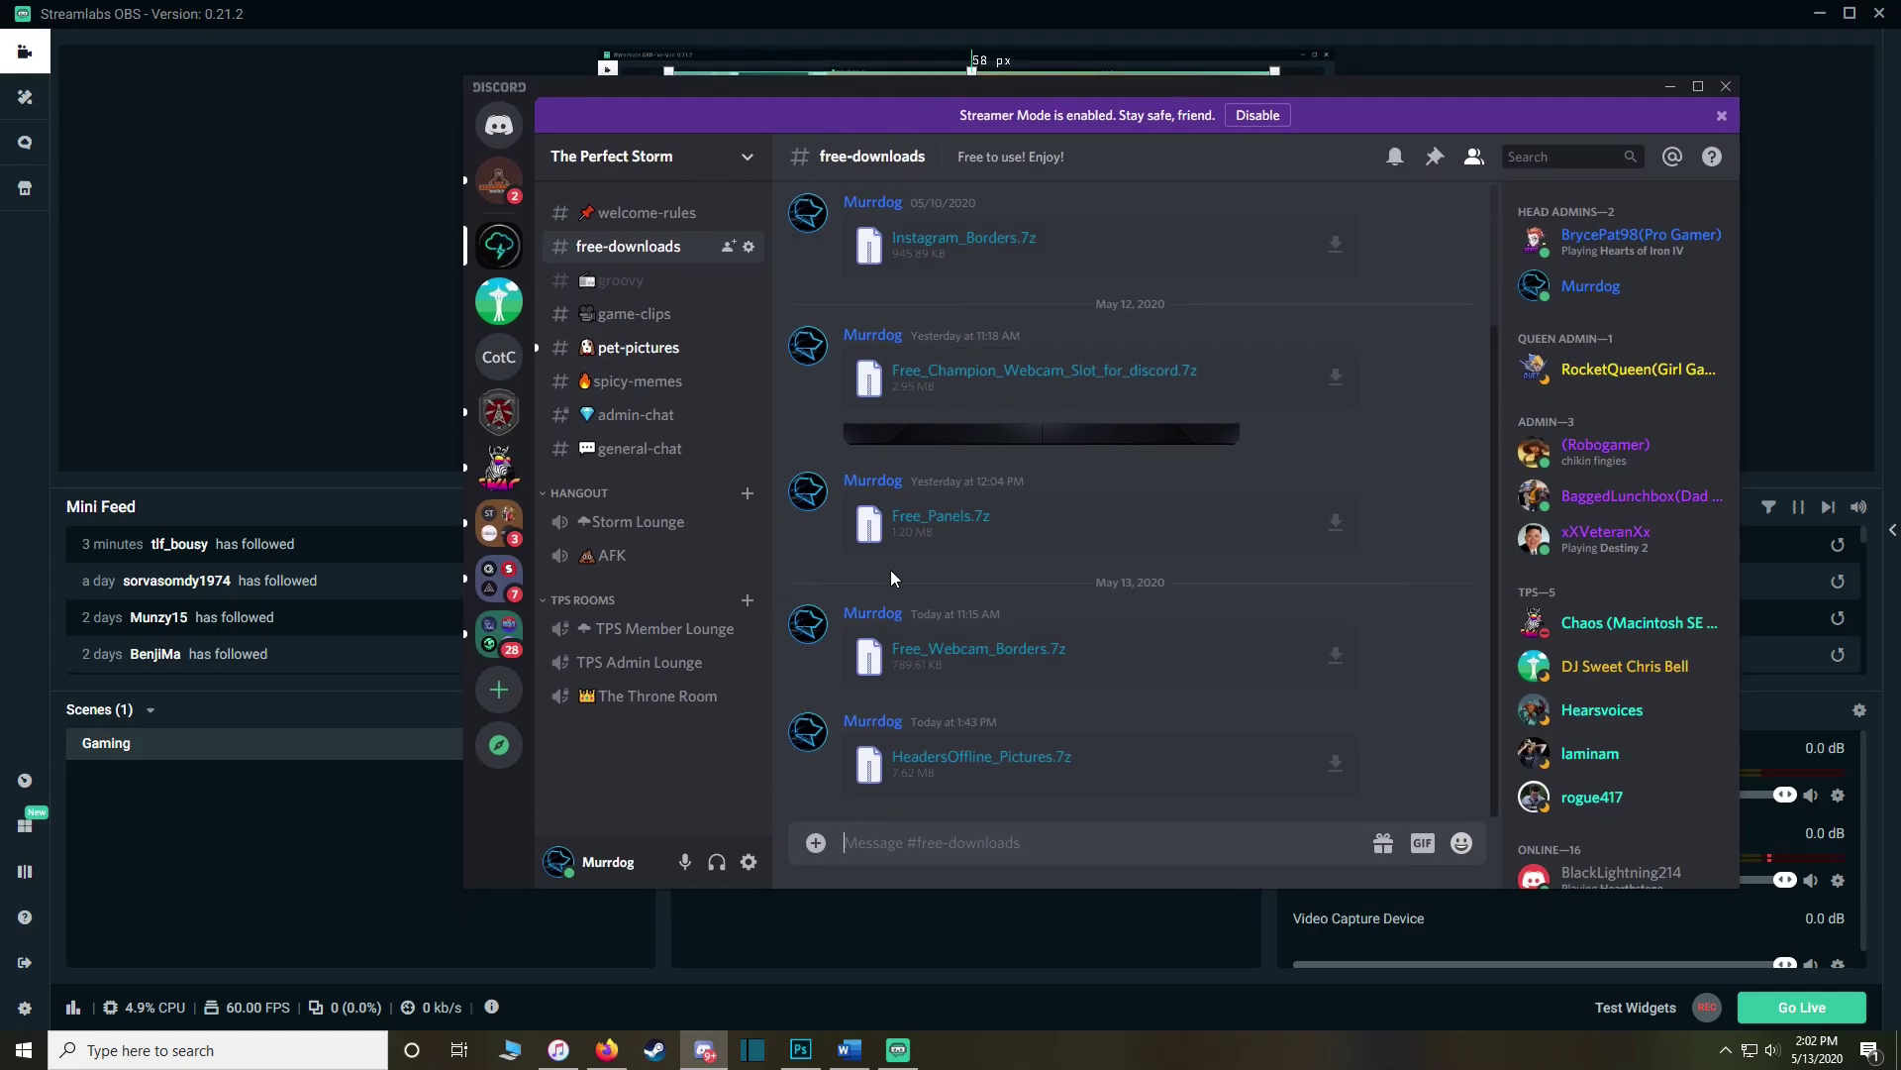
click(899, 1050)
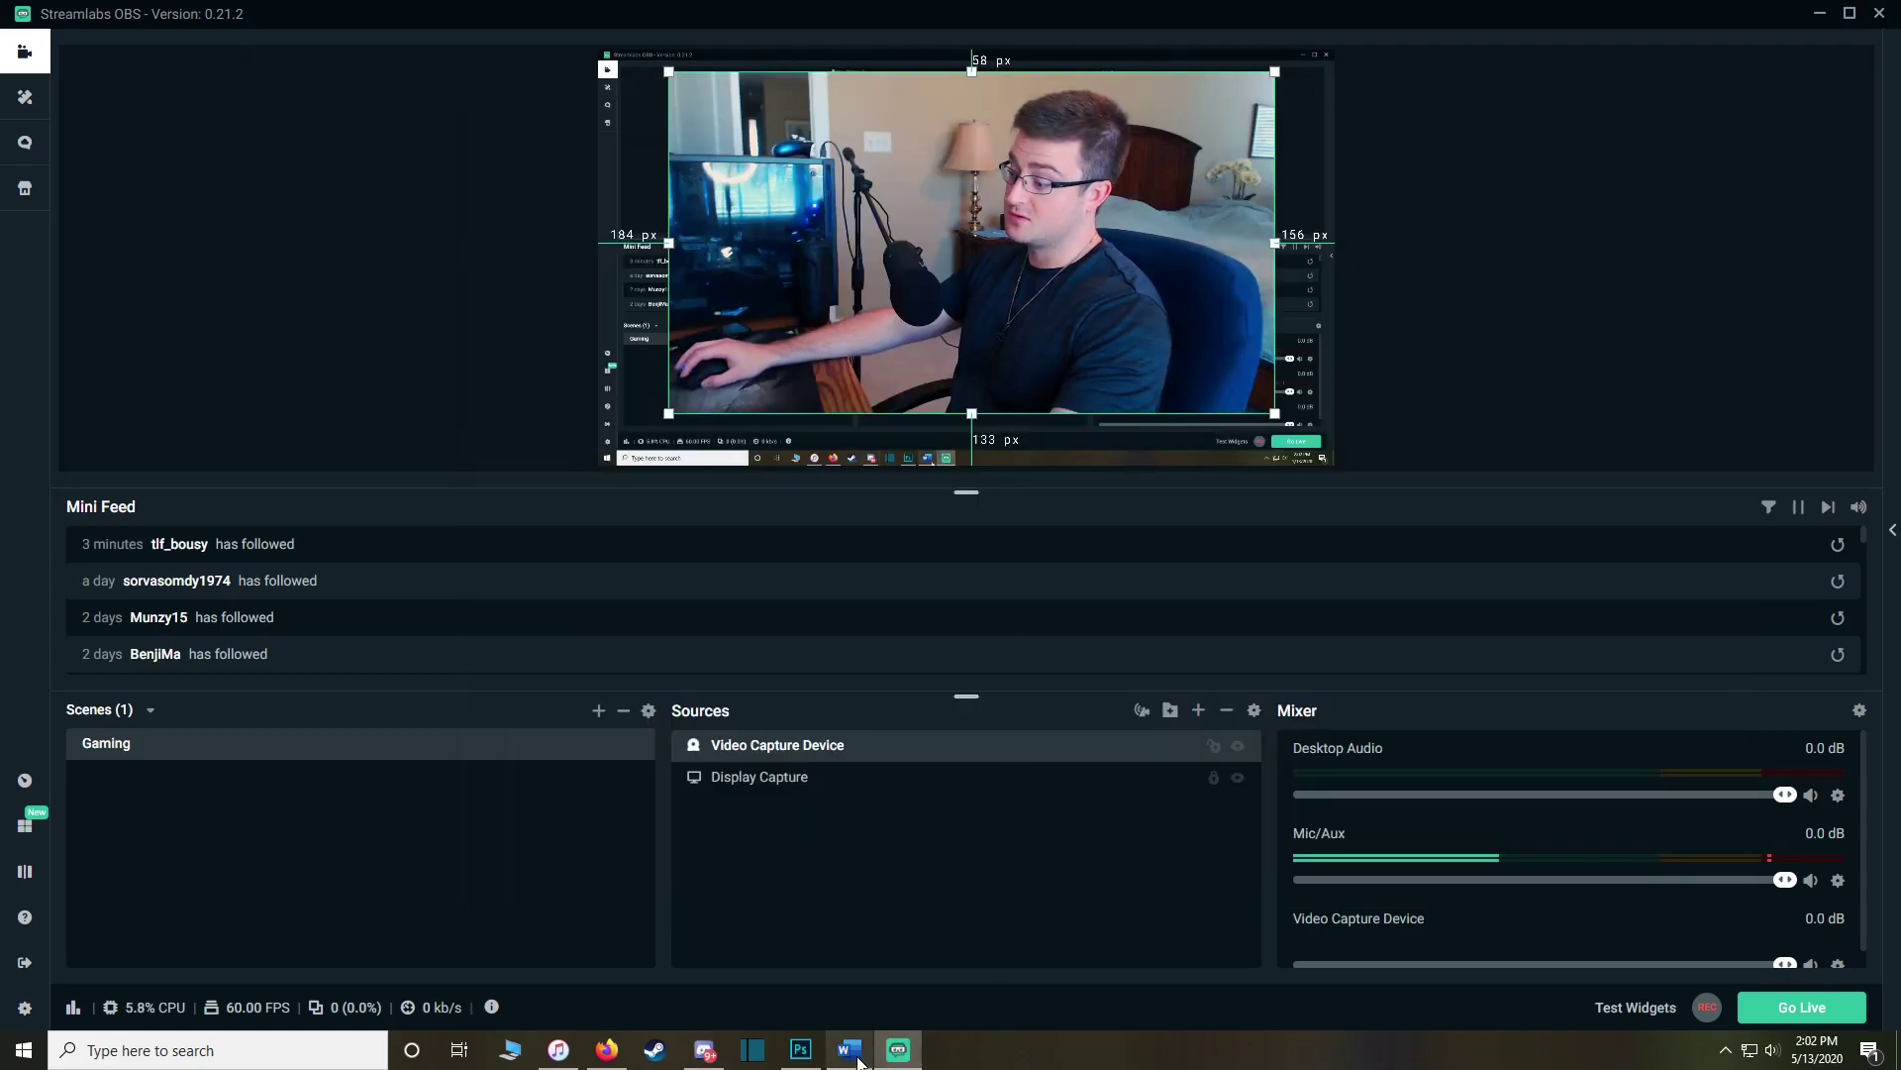
click(704, 1050)
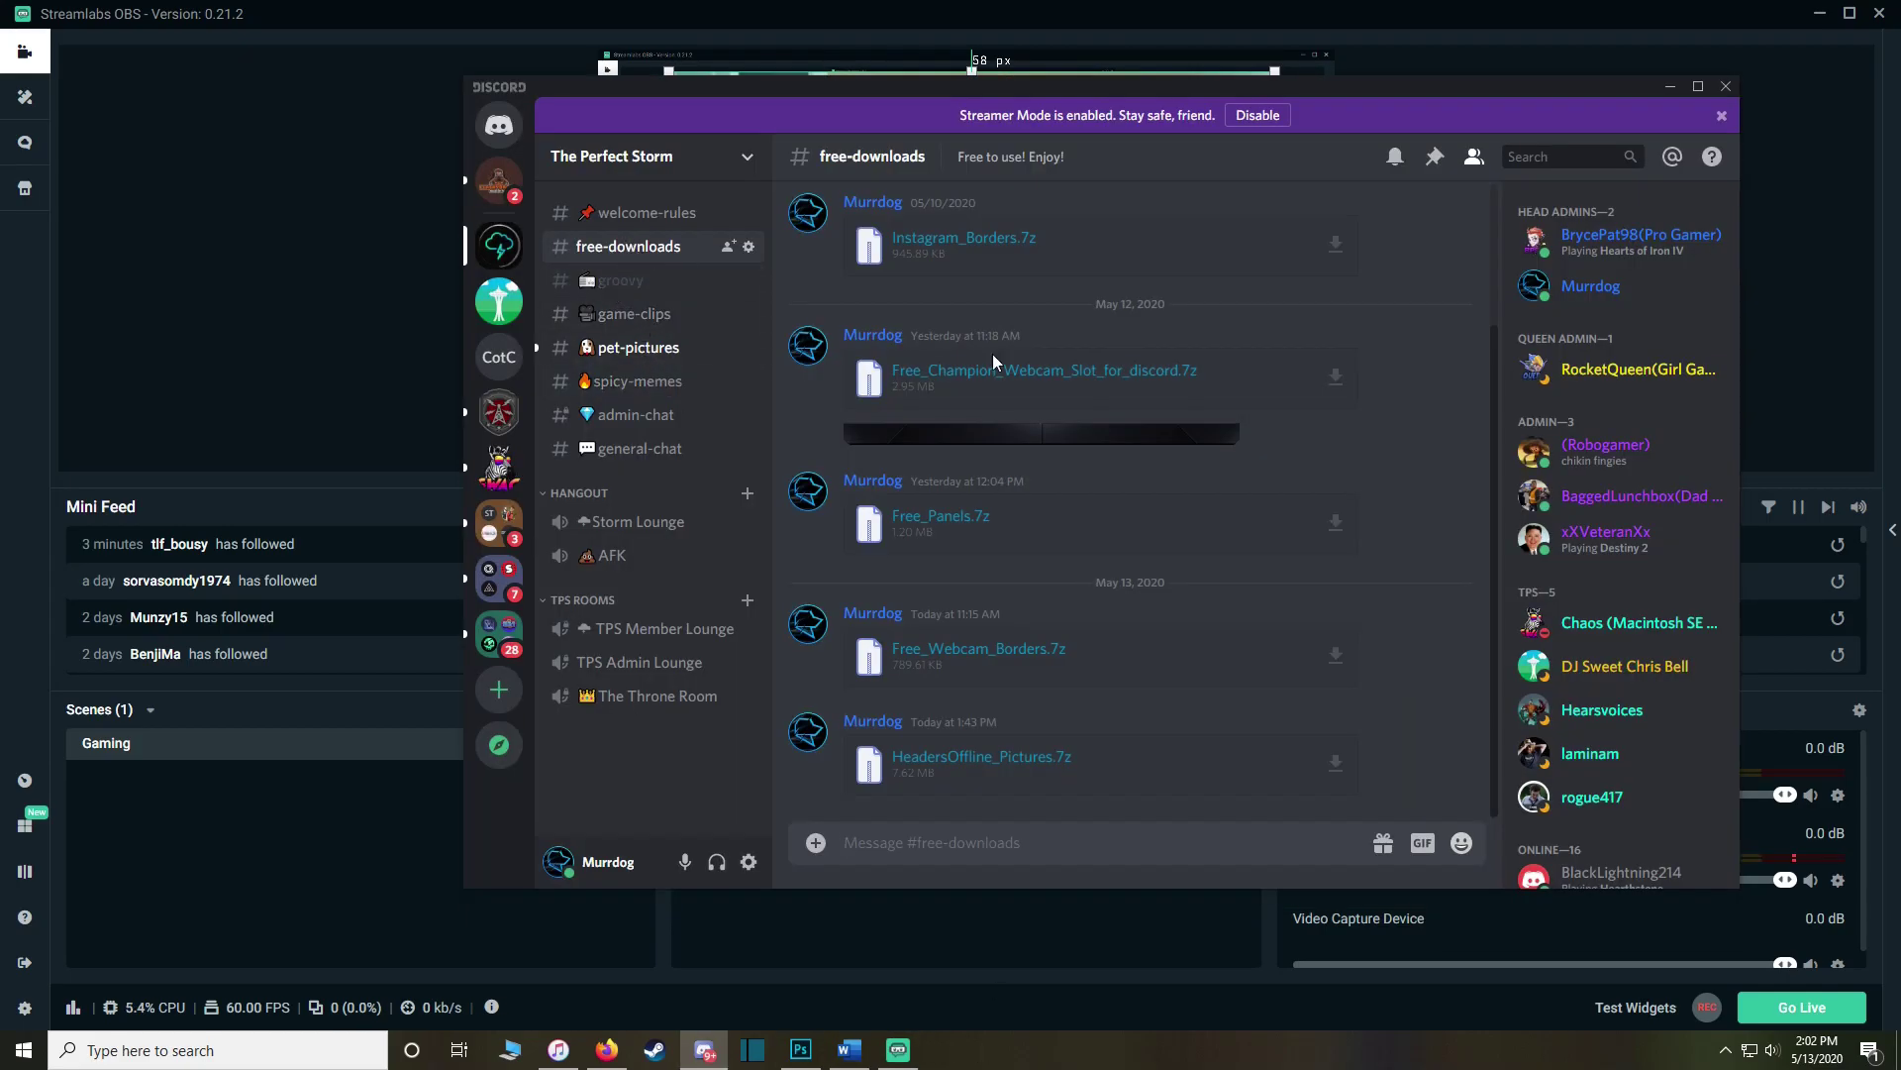
Step: Download Free_Webcam_Borders.7z and open it in 7-Zip for extraction
click(1023, 650)
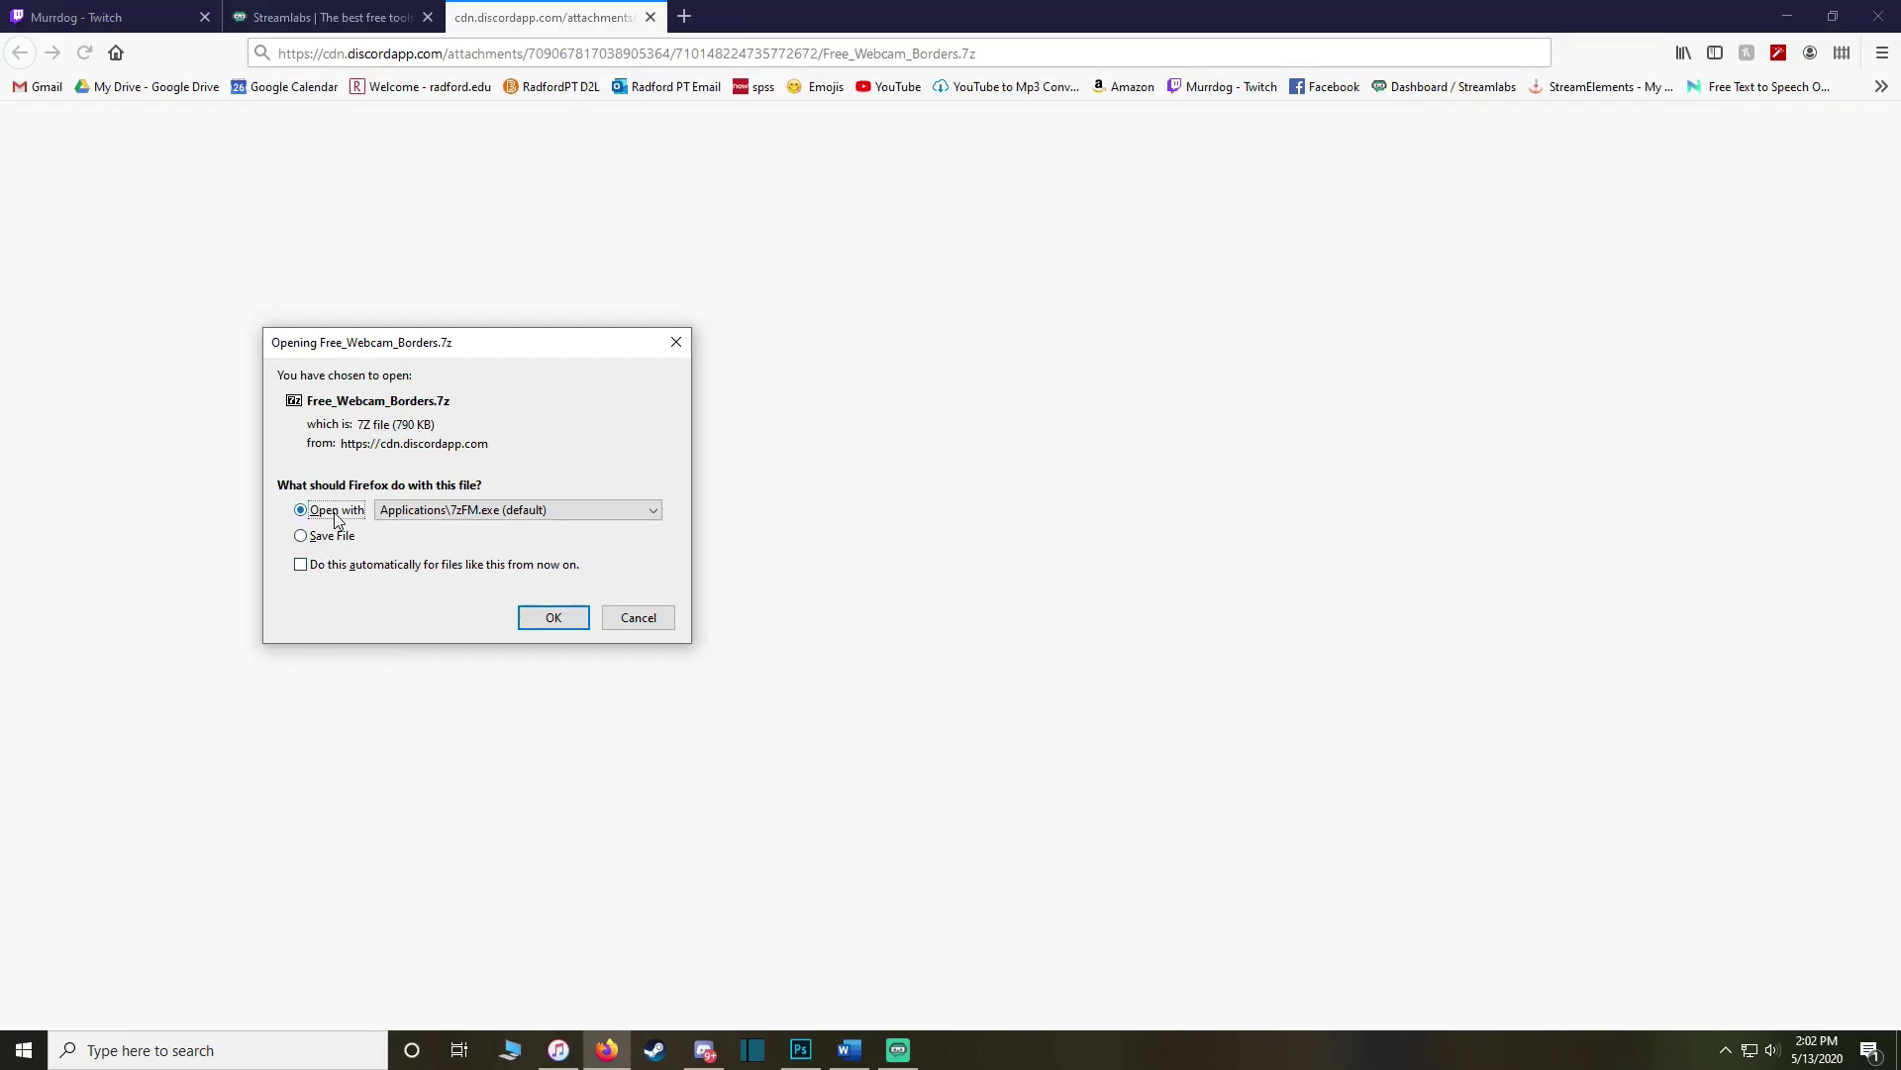
click(556, 621)
click(191, 203)
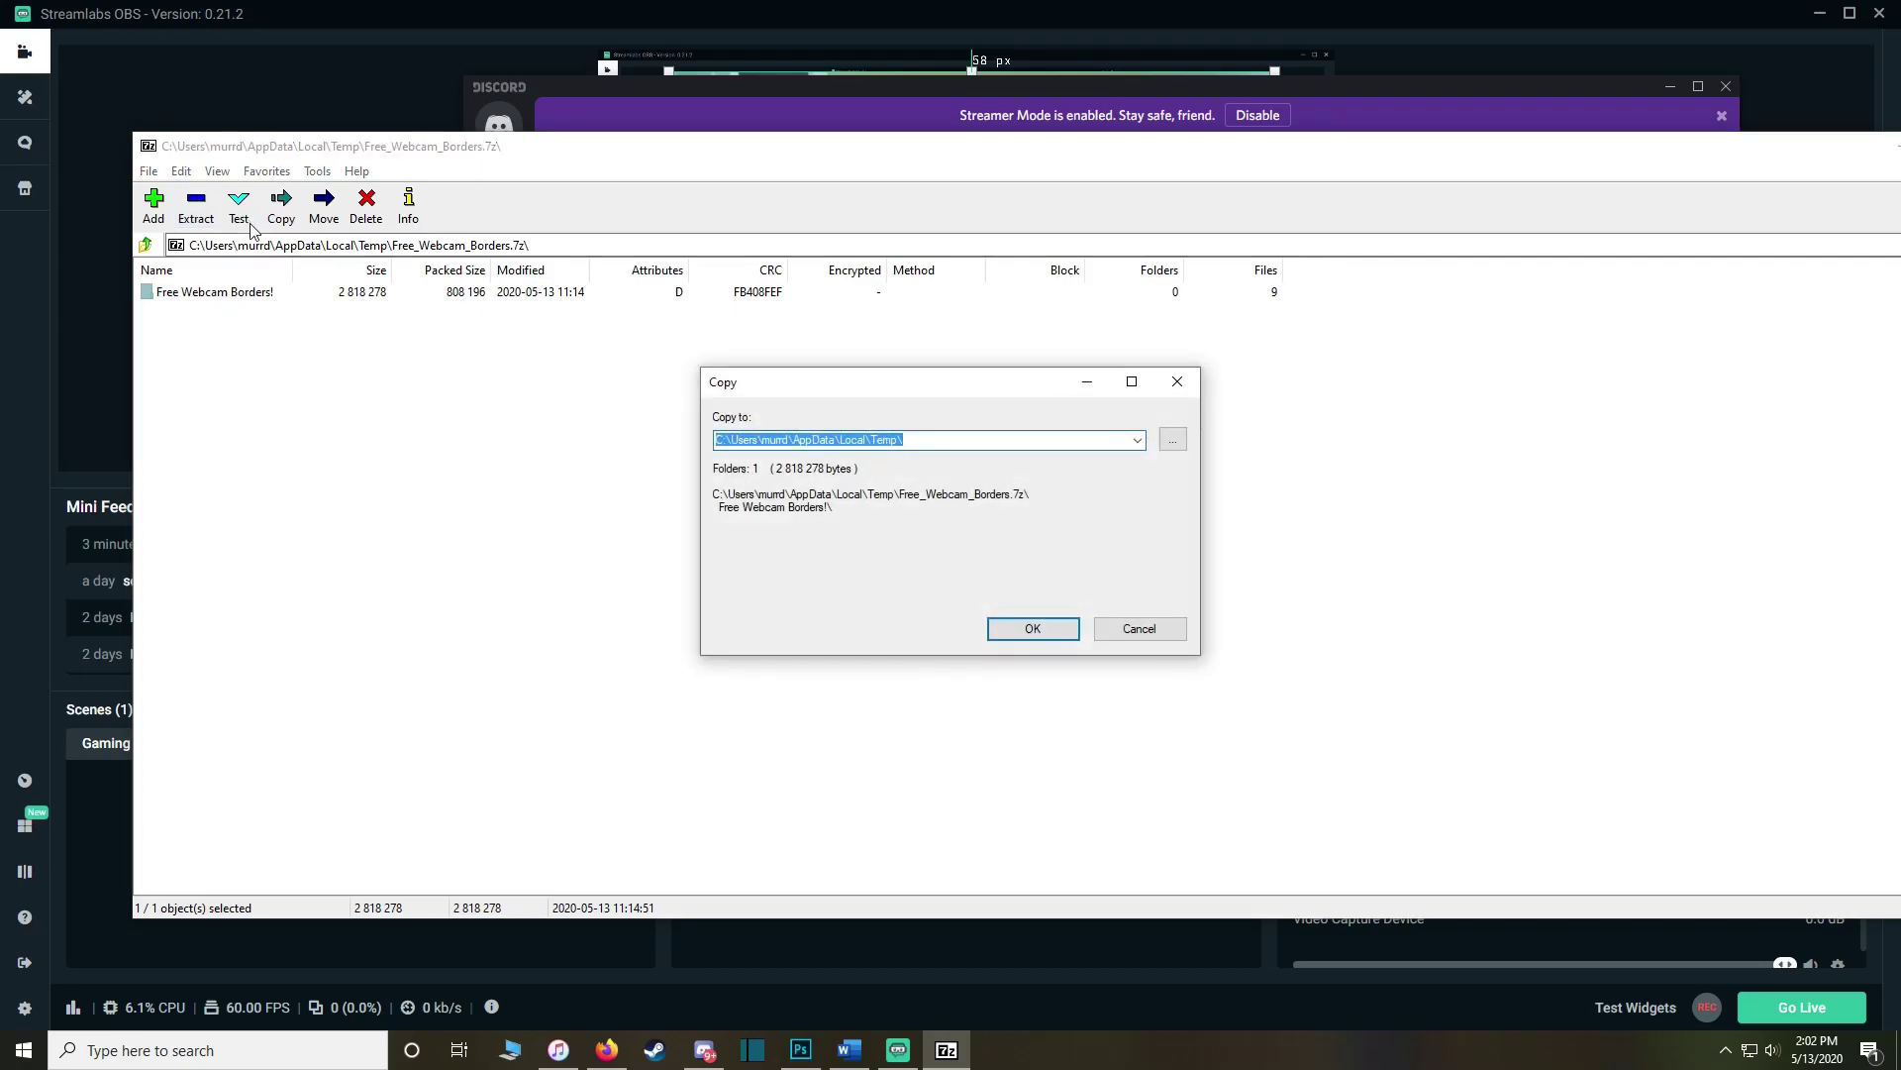
Step: Extract the Free Webcam Borders! folder to the Desktop
click(1172, 441)
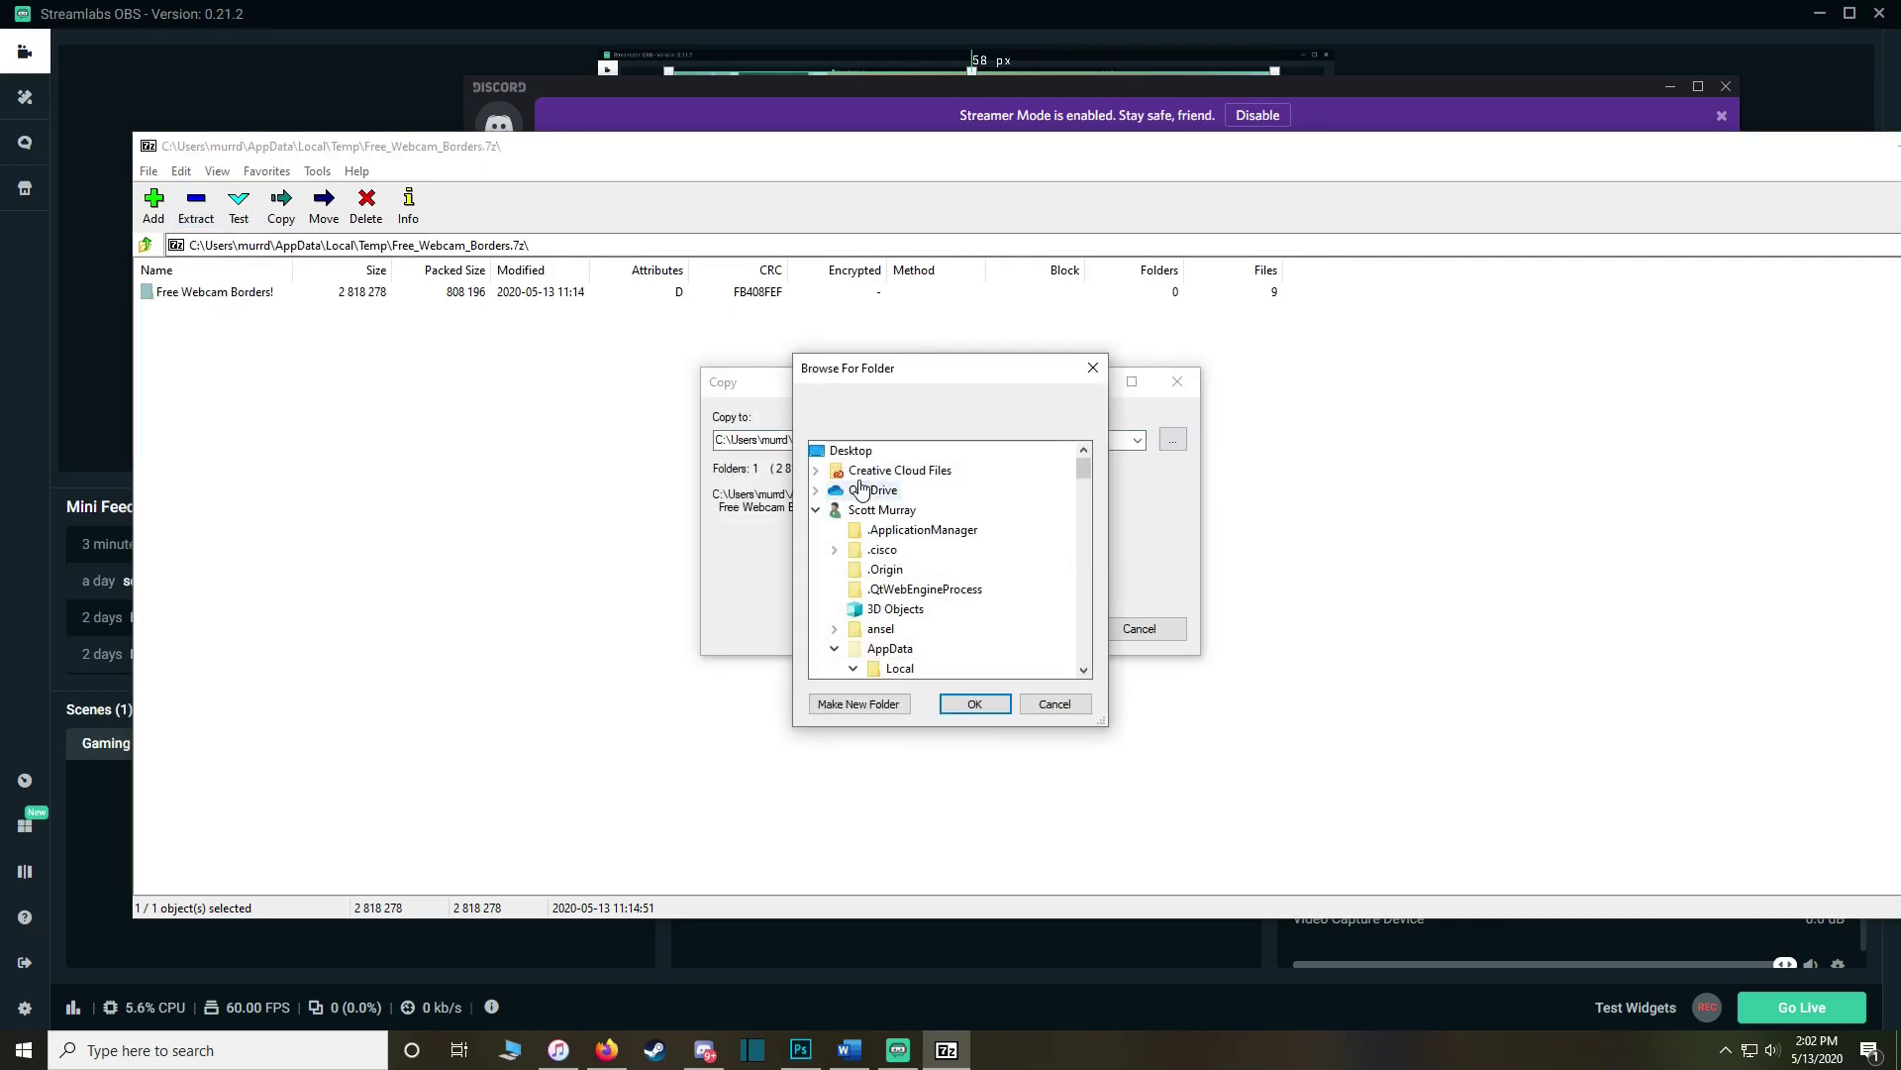
click(974, 703)
click(1049, 628)
drag(891, 146, 624, 145)
Step: Close 7-Zip, minimize Discord, and return to Streamlabs OBS
click(1728, 159)
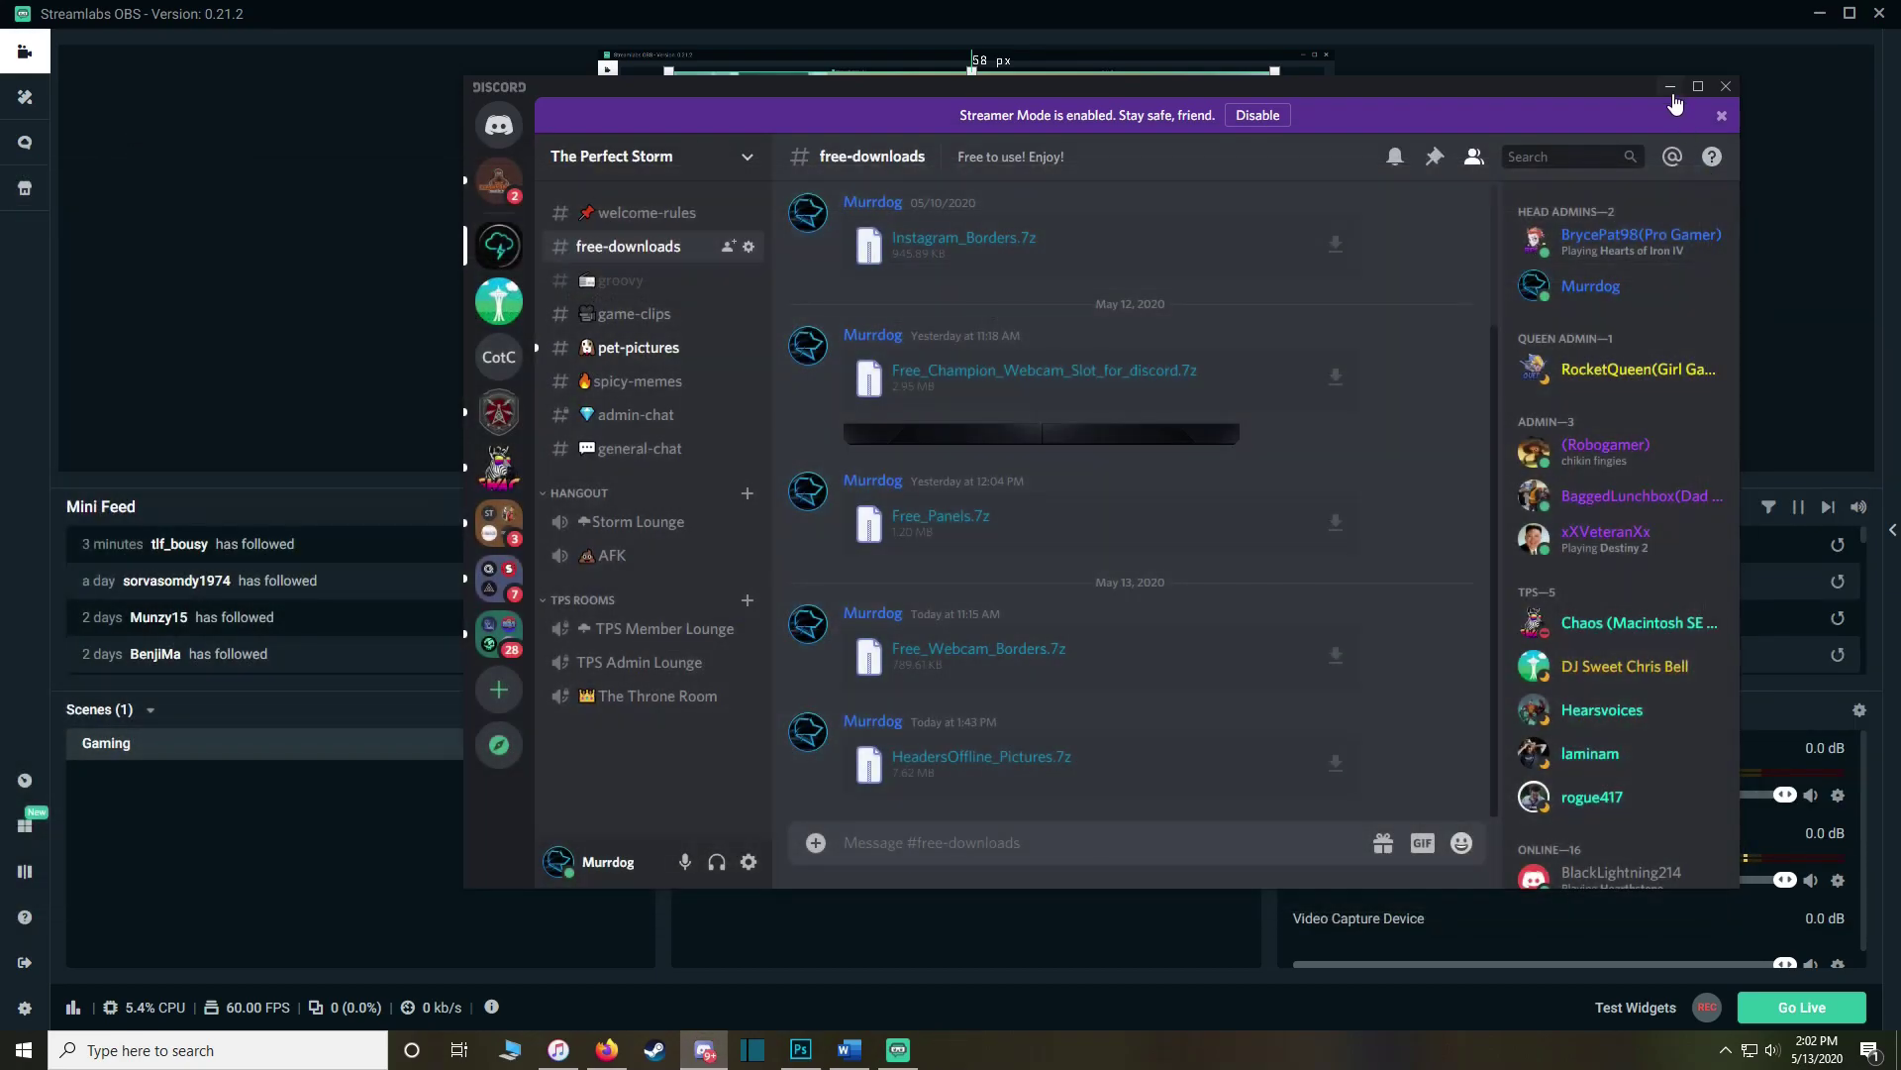
click(1672, 91)
click(1896, 1050)
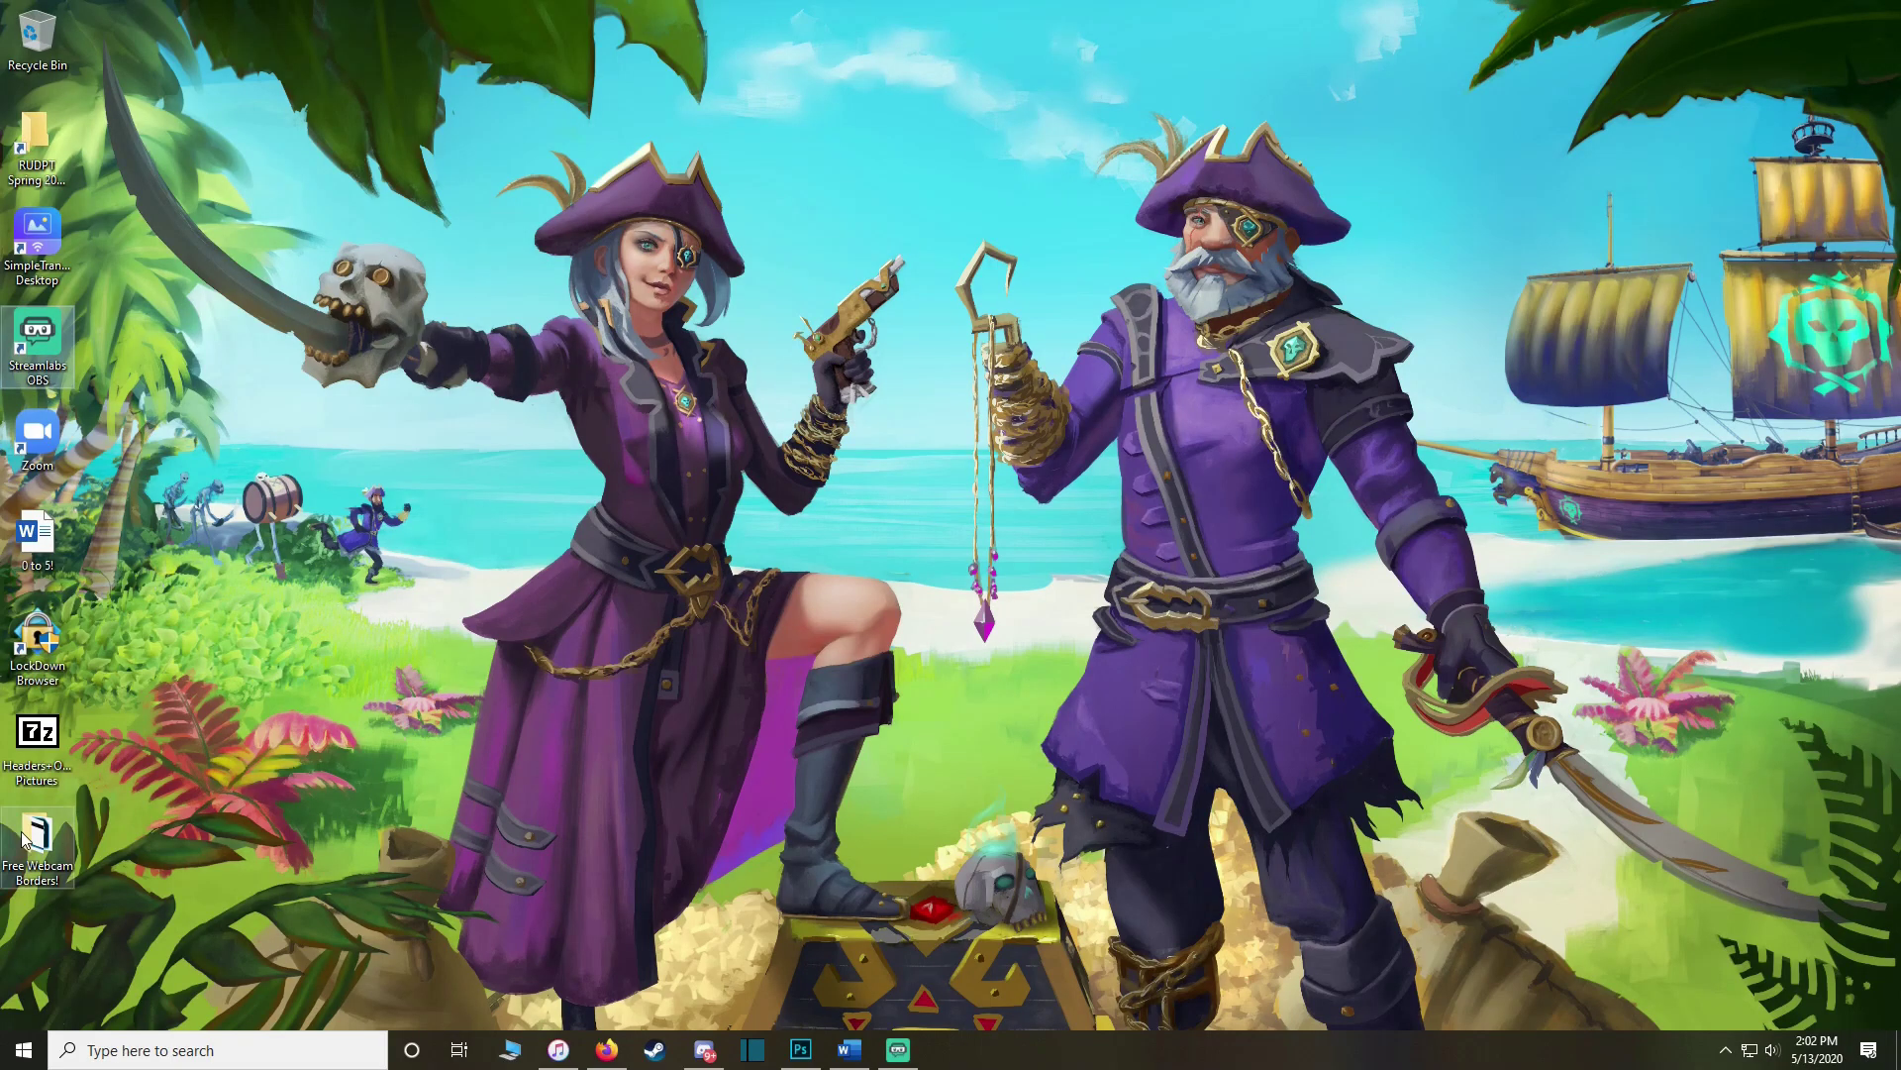
click(898, 1050)
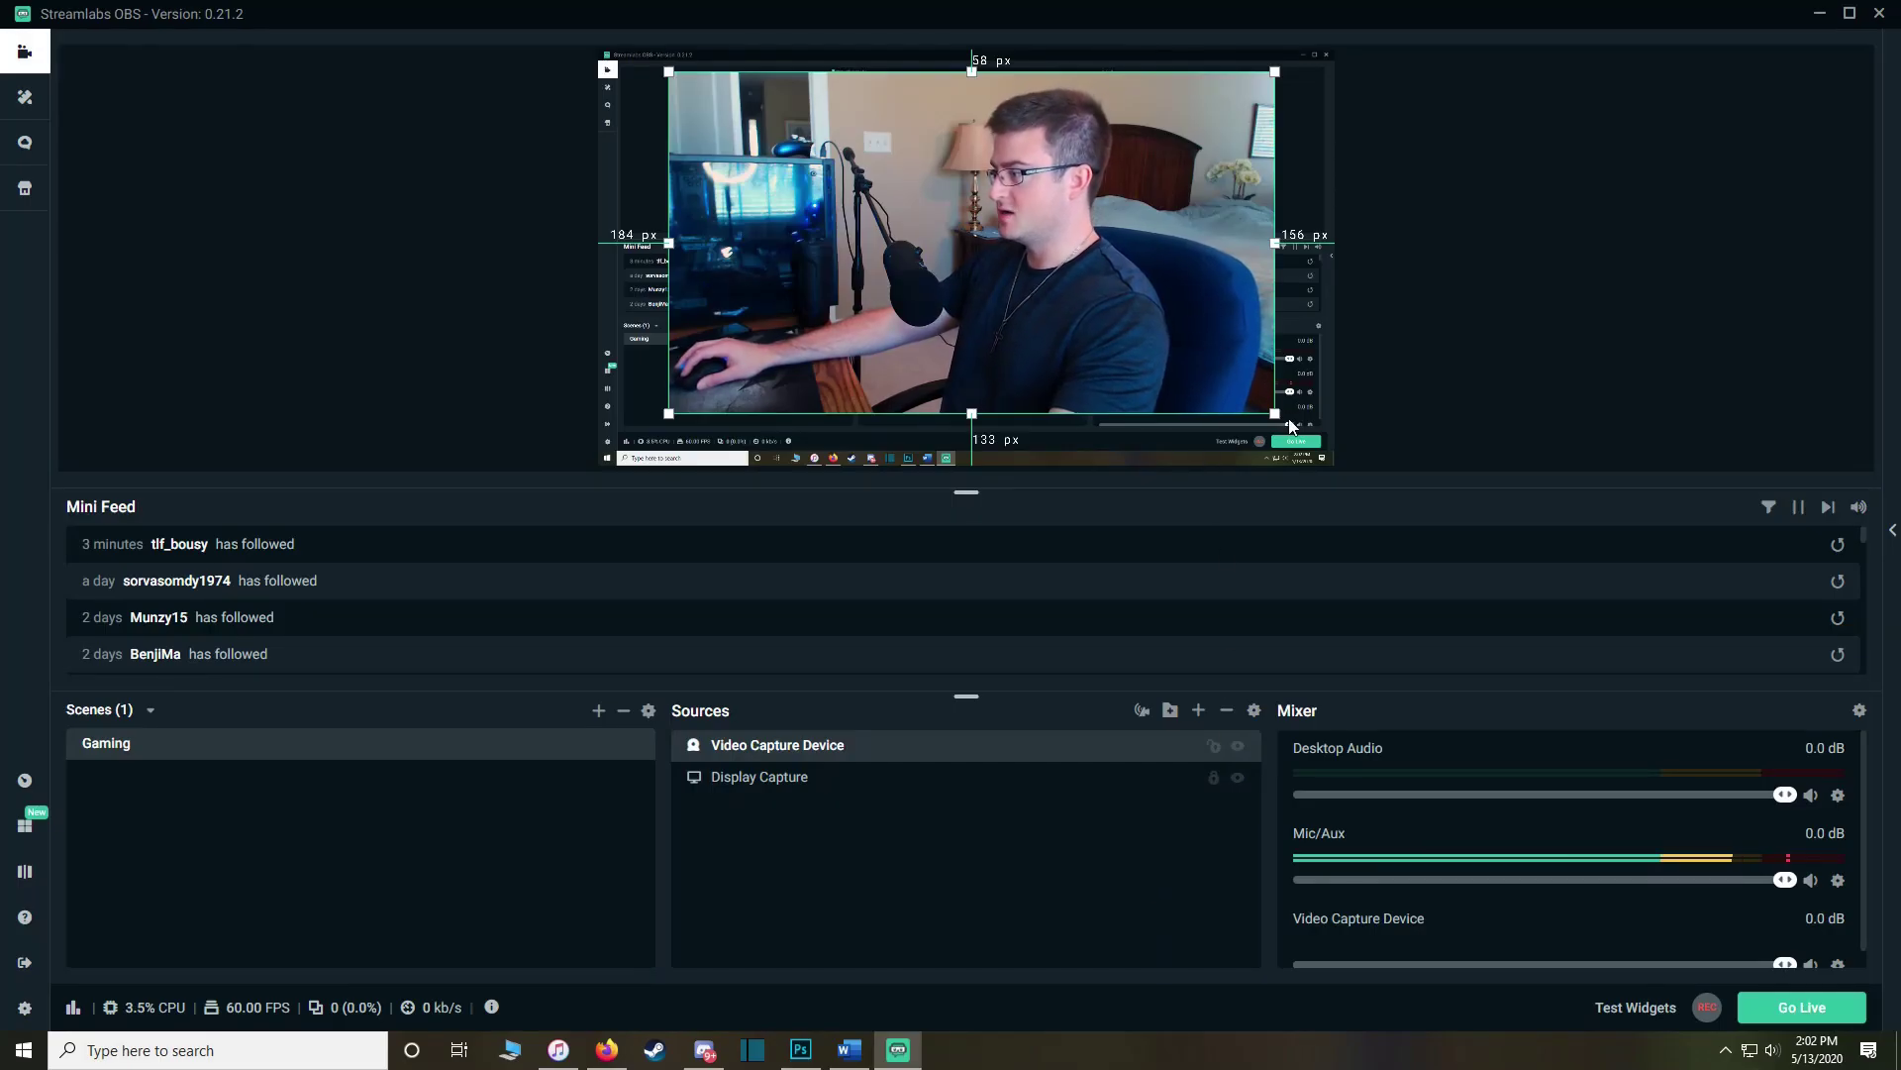
Step: Add an Image source named 'webcam border' to the Gaming scene
click(1197, 713)
double_click(522, 503)
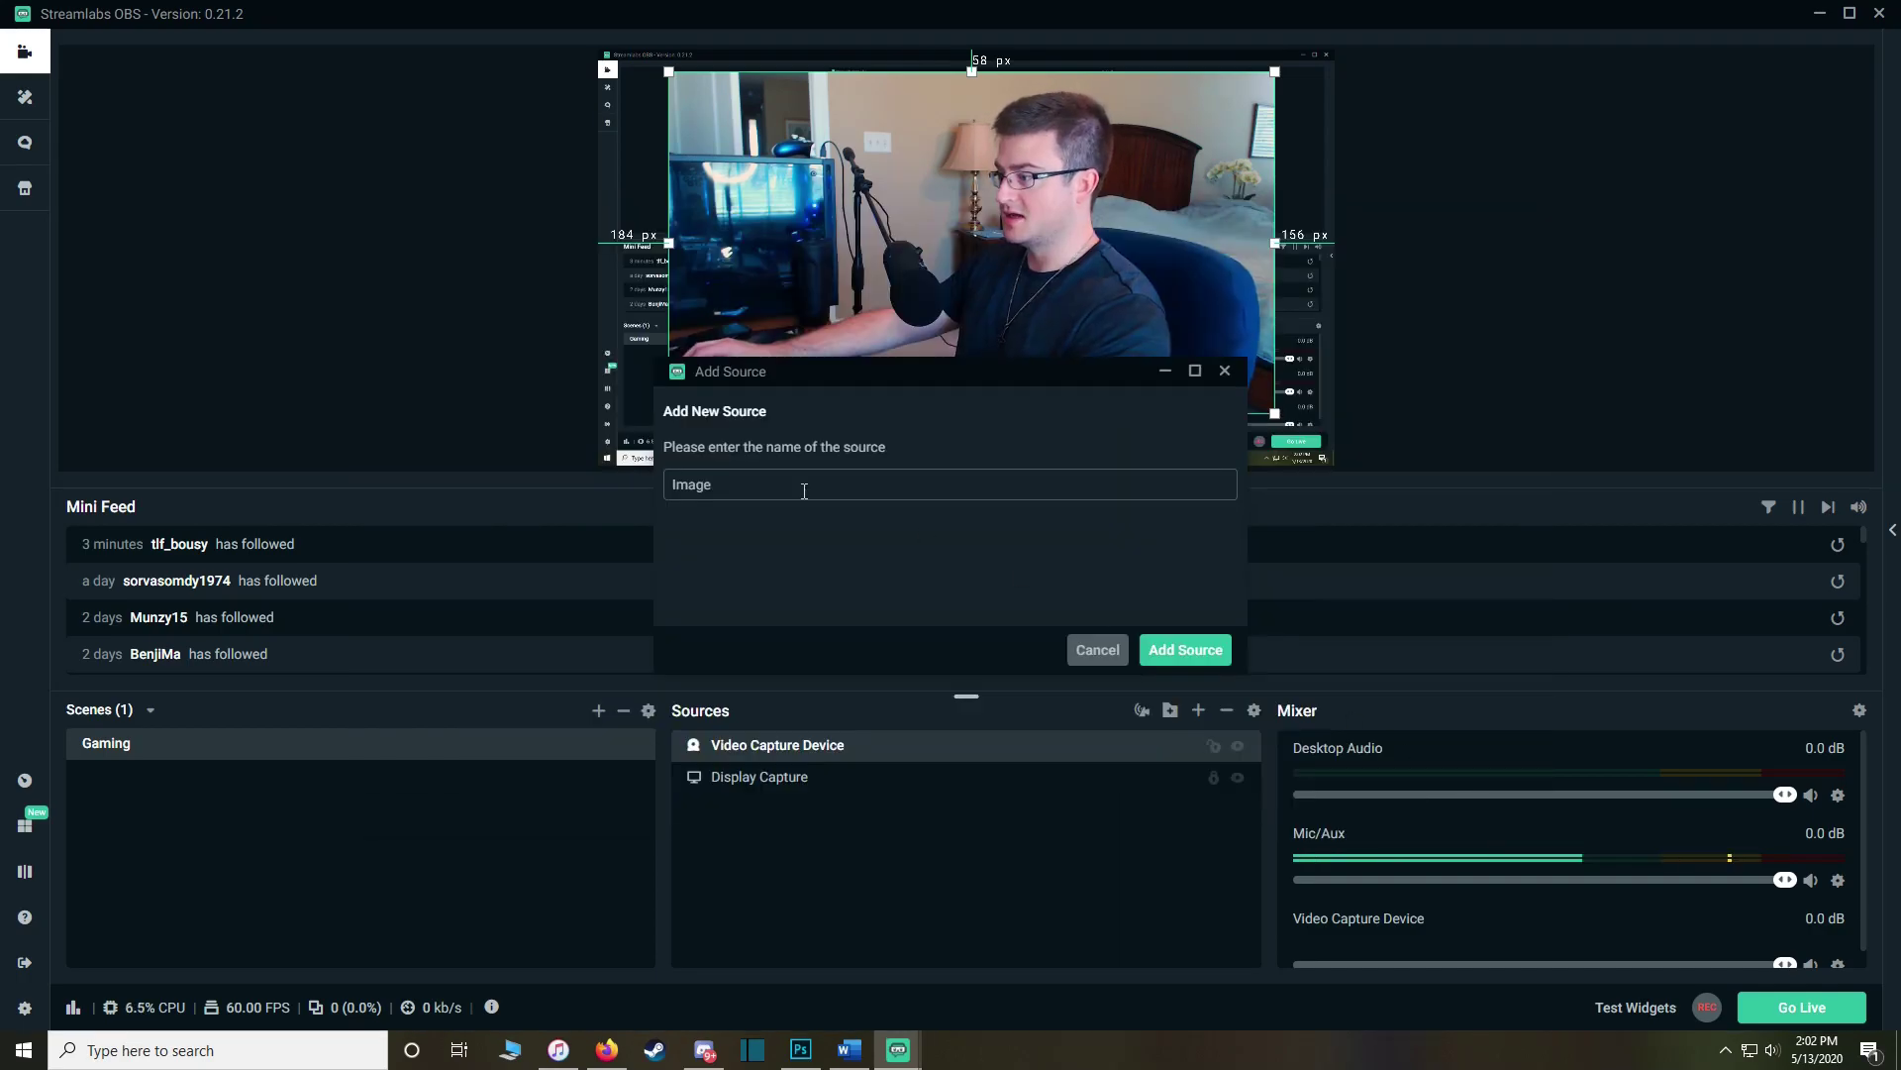
double_click(756, 492)
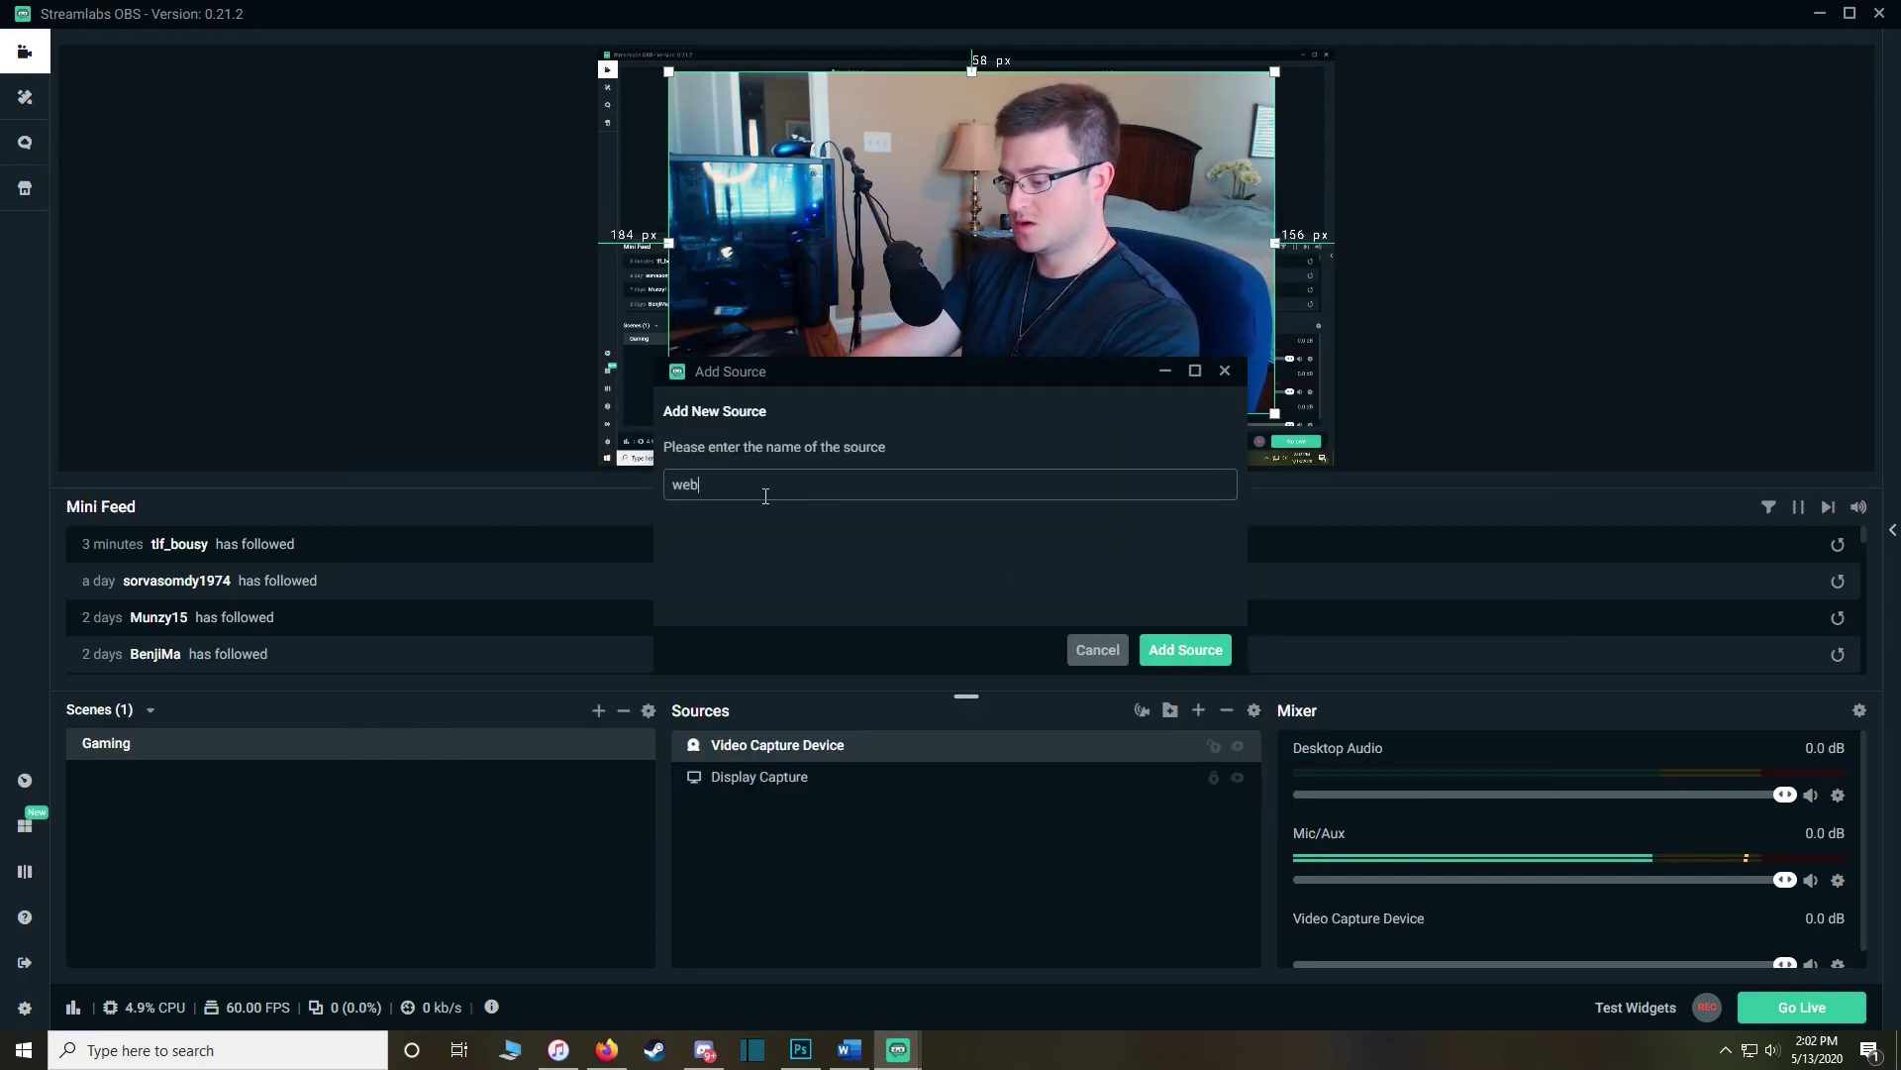
click(1185, 650)
Step: Load the red border PNG from Desktop > Free Webcam Borders! into the image source
click(1107, 382)
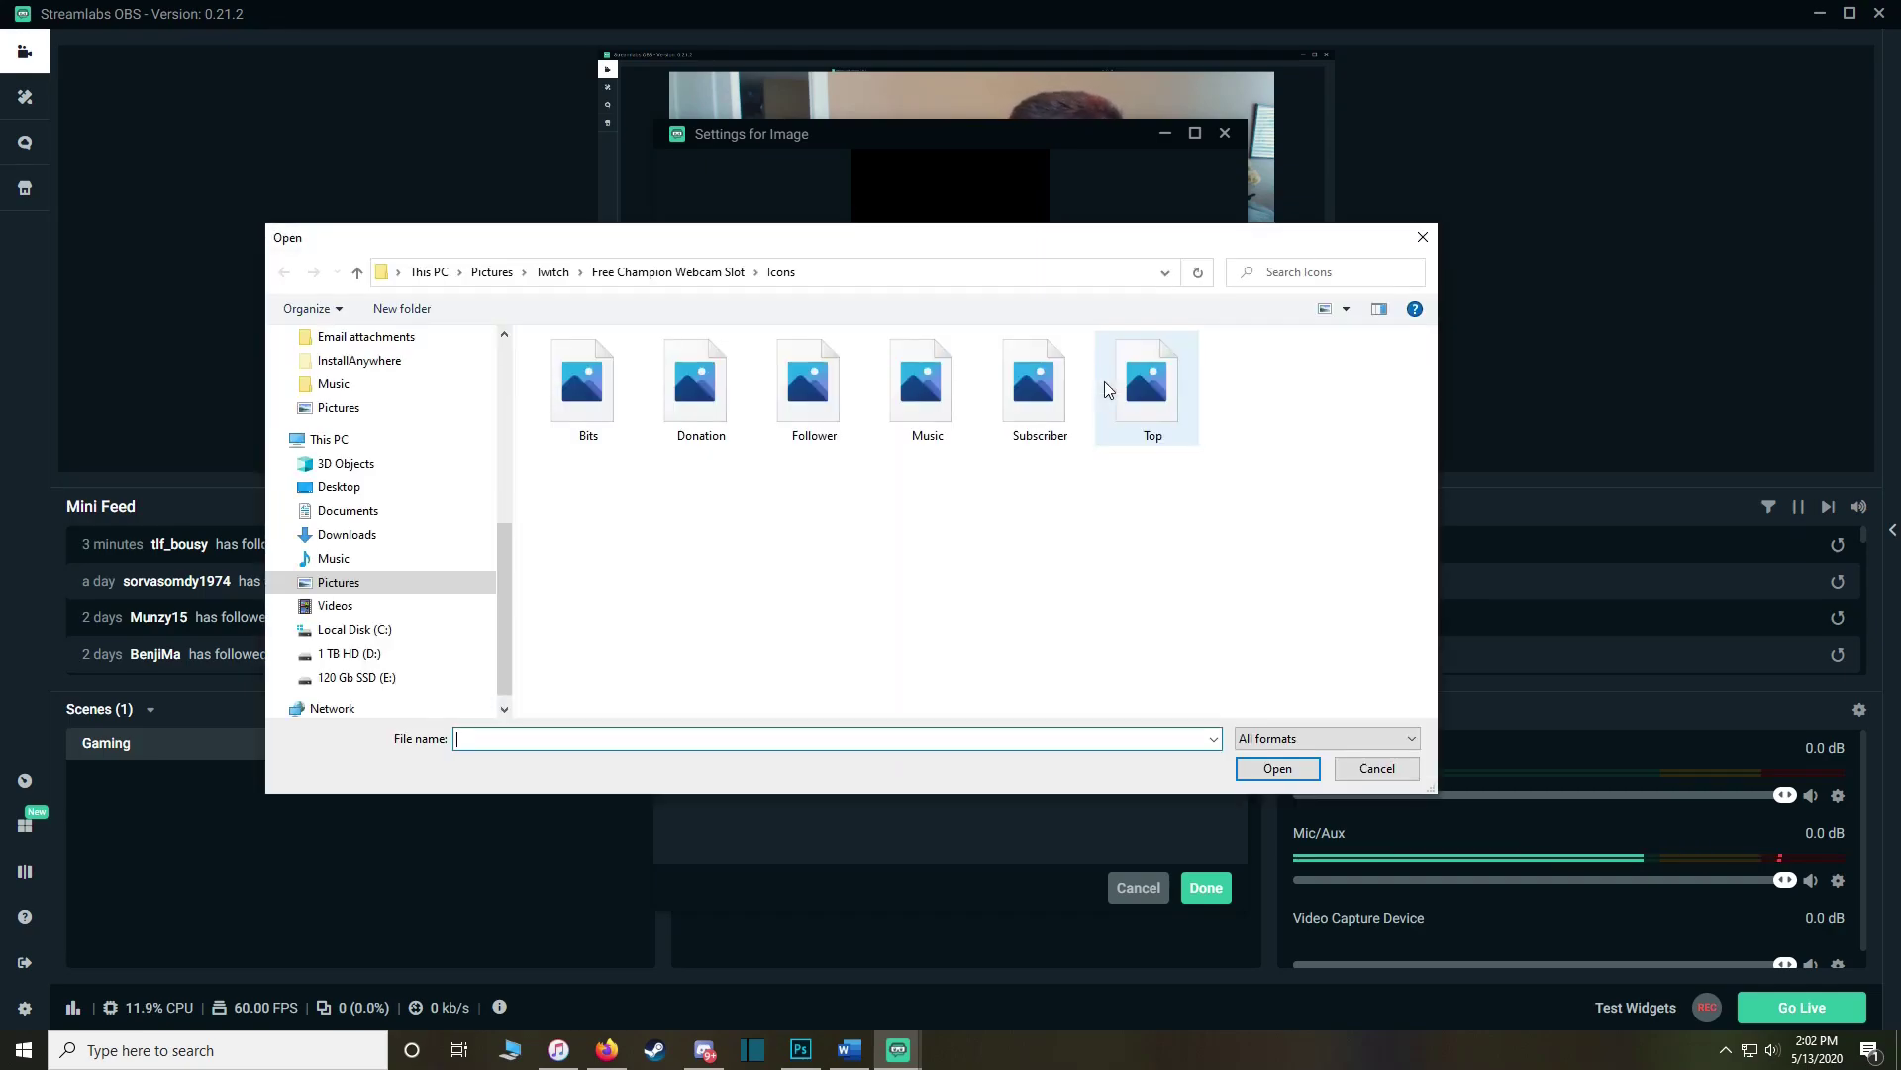
click(349, 487)
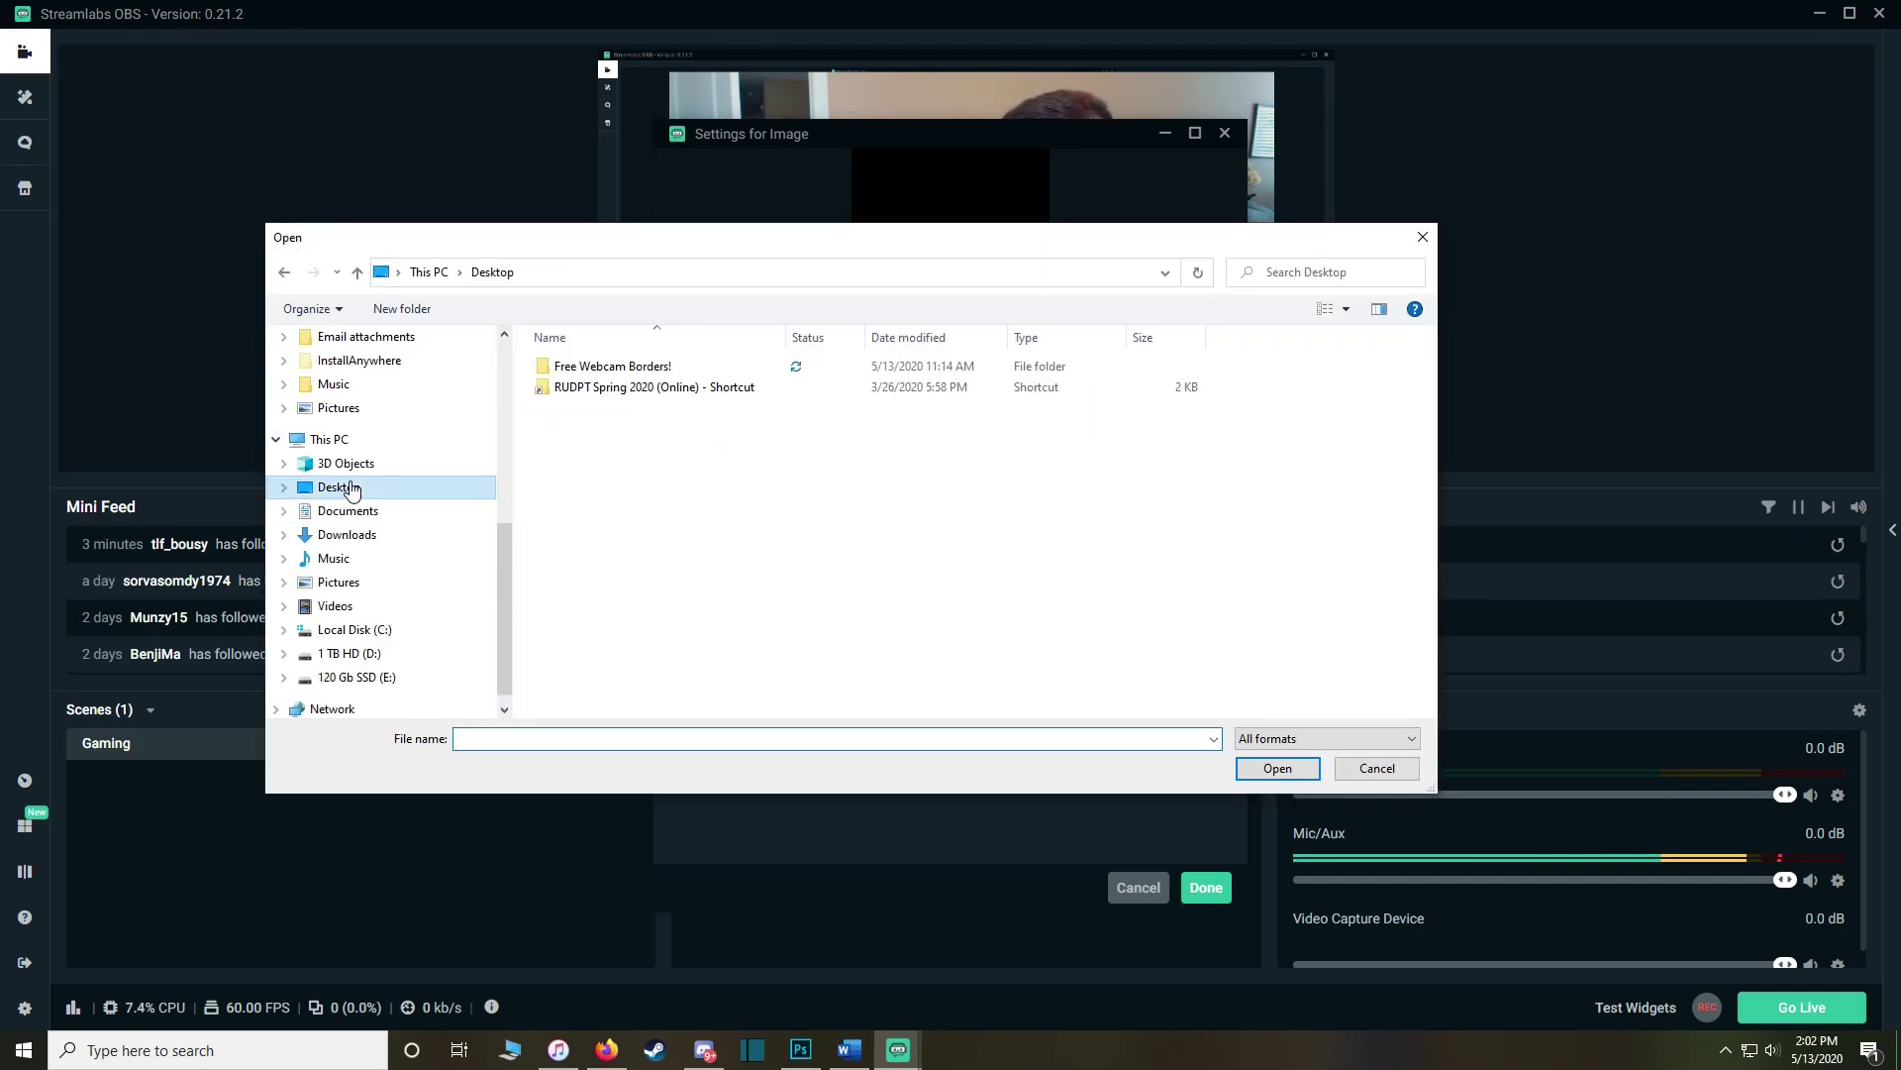
double_click(649, 367)
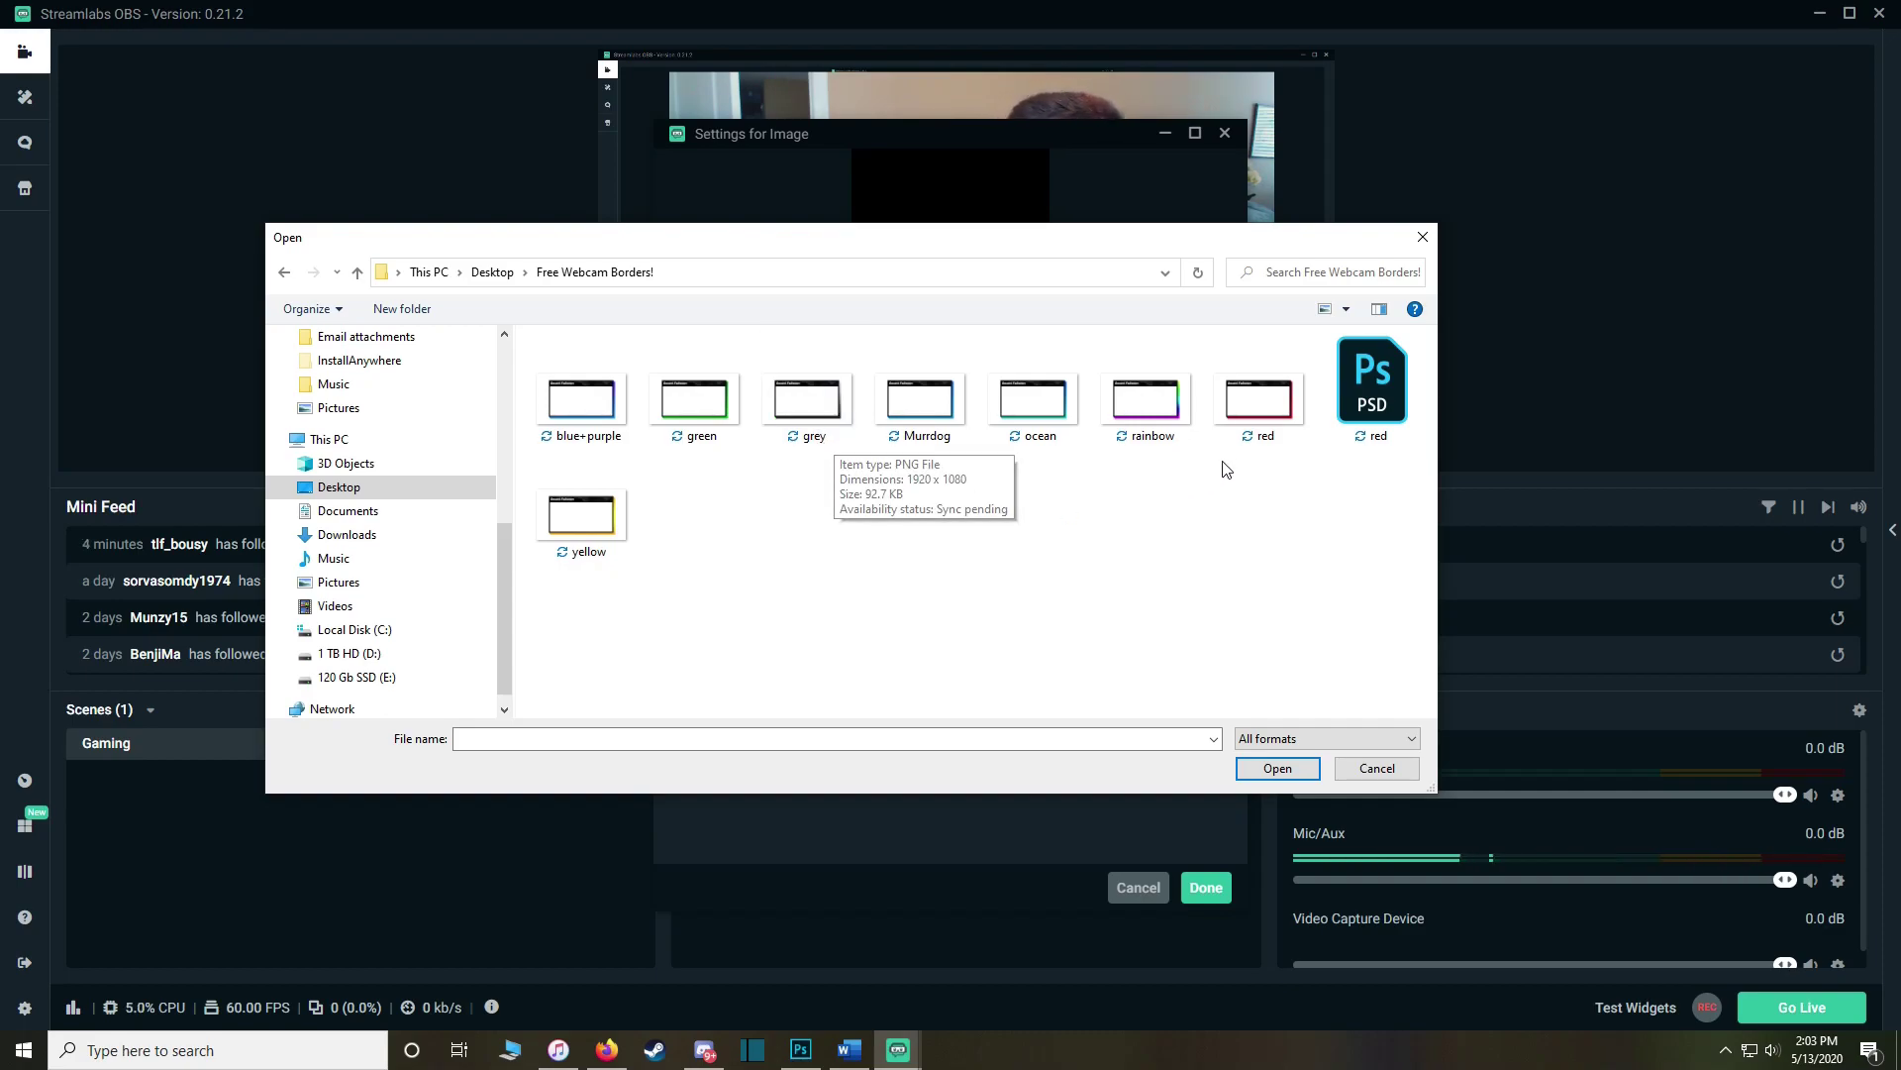
double_click(1257, 396)
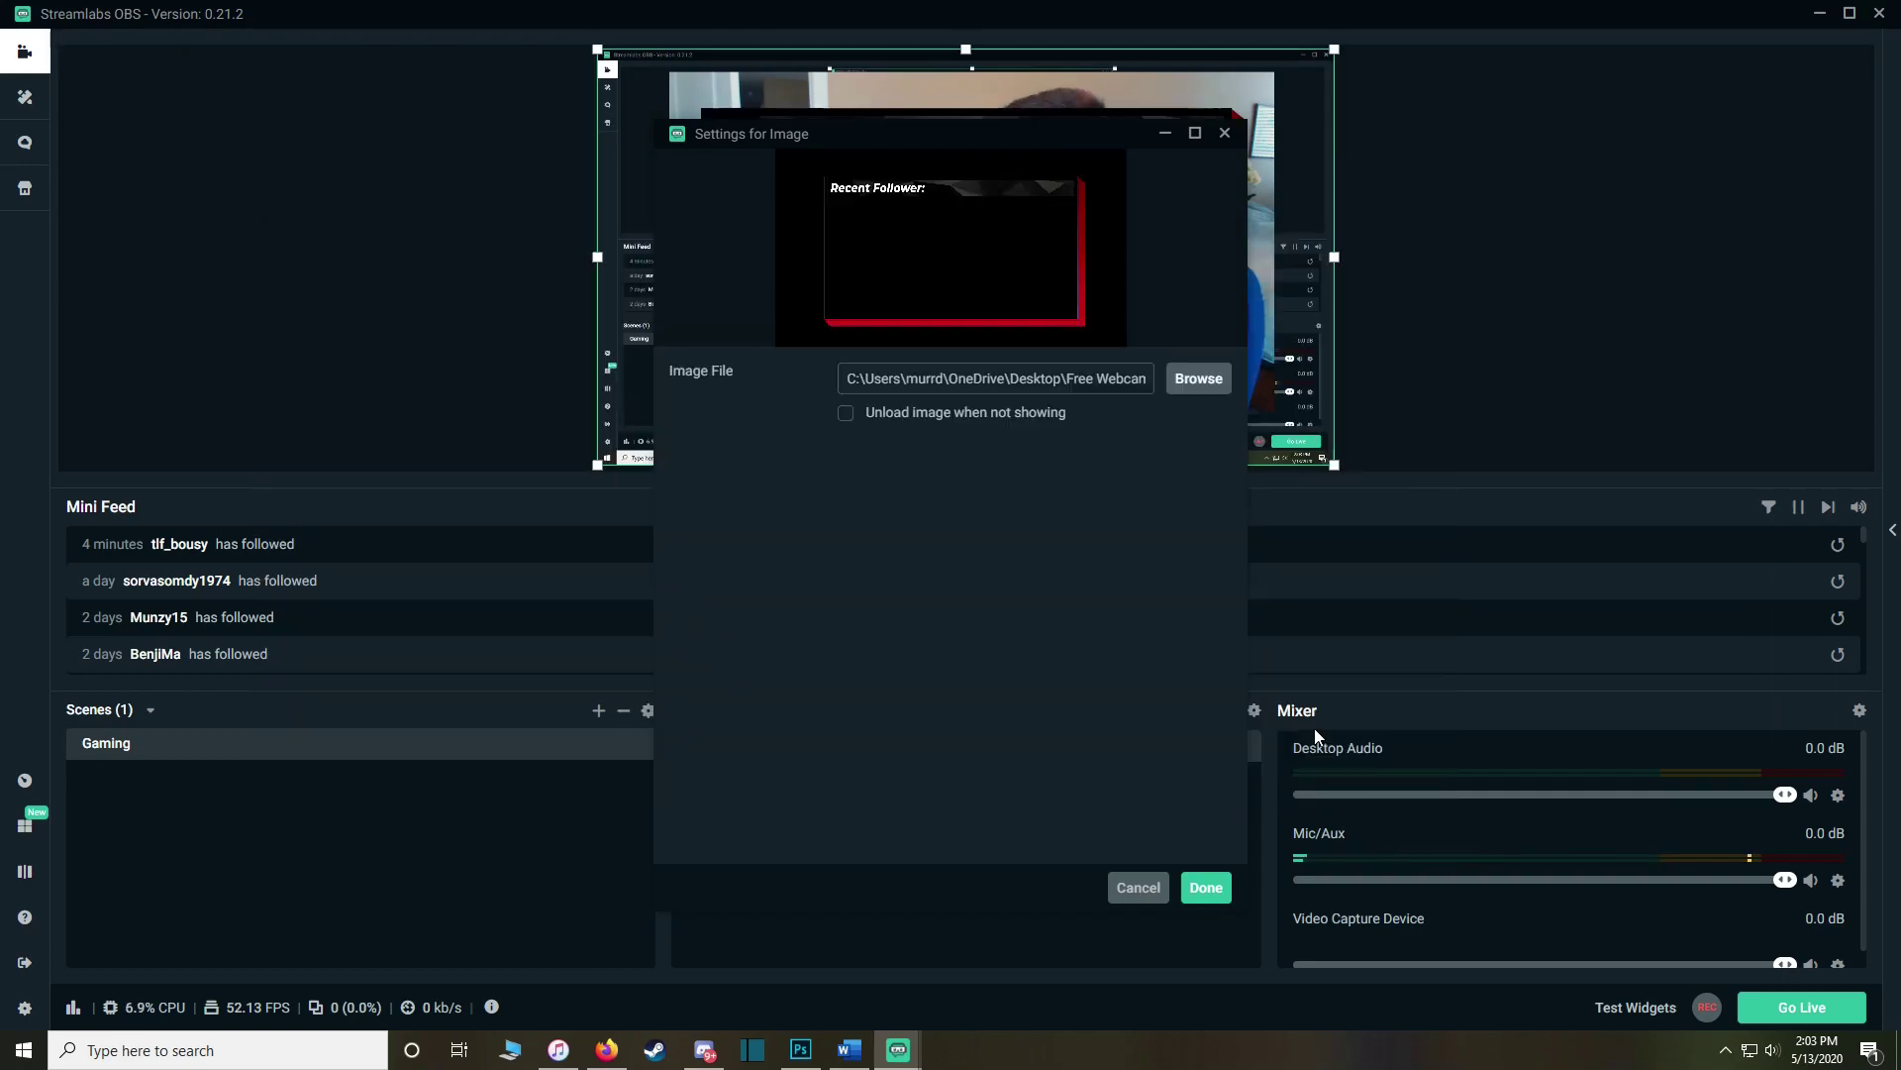
click(1207, 888)
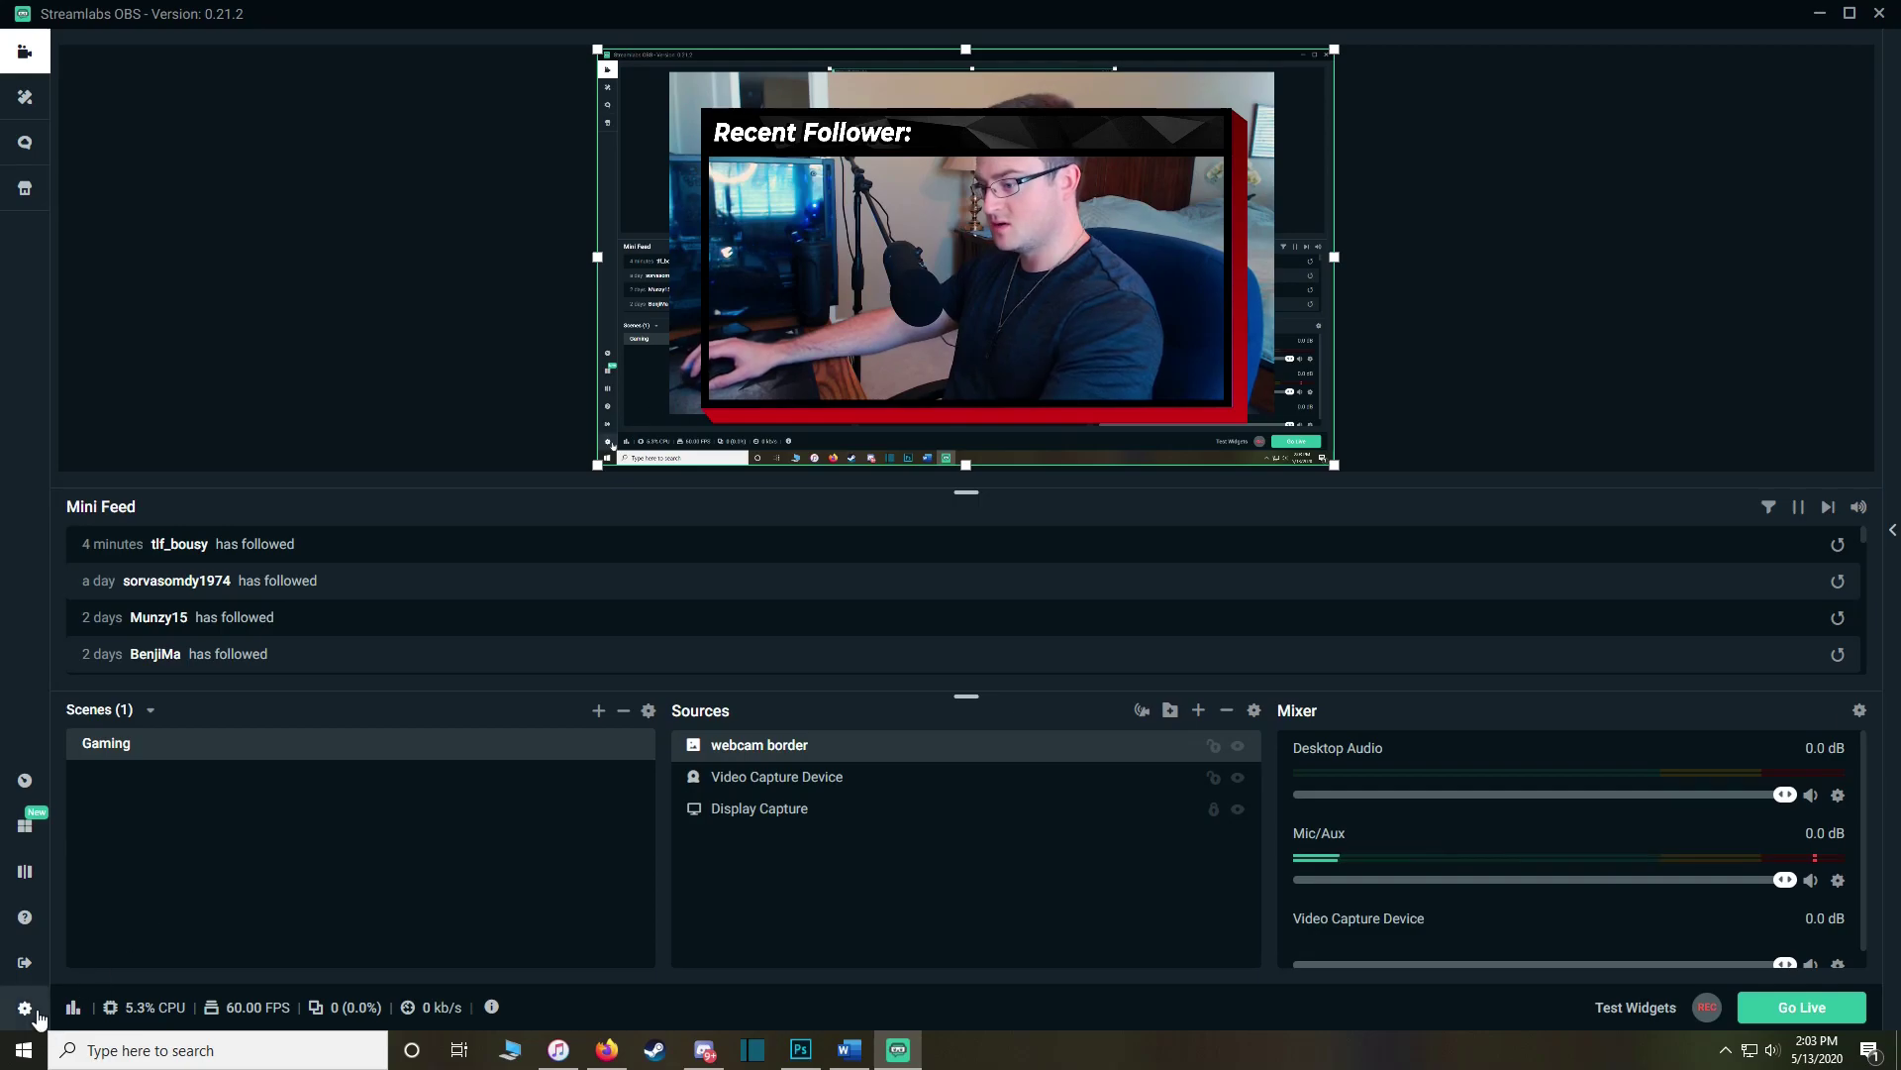
Step: Review General settings down to Source Alignment Snapping and confirm the border image settings
click(26, 1008)
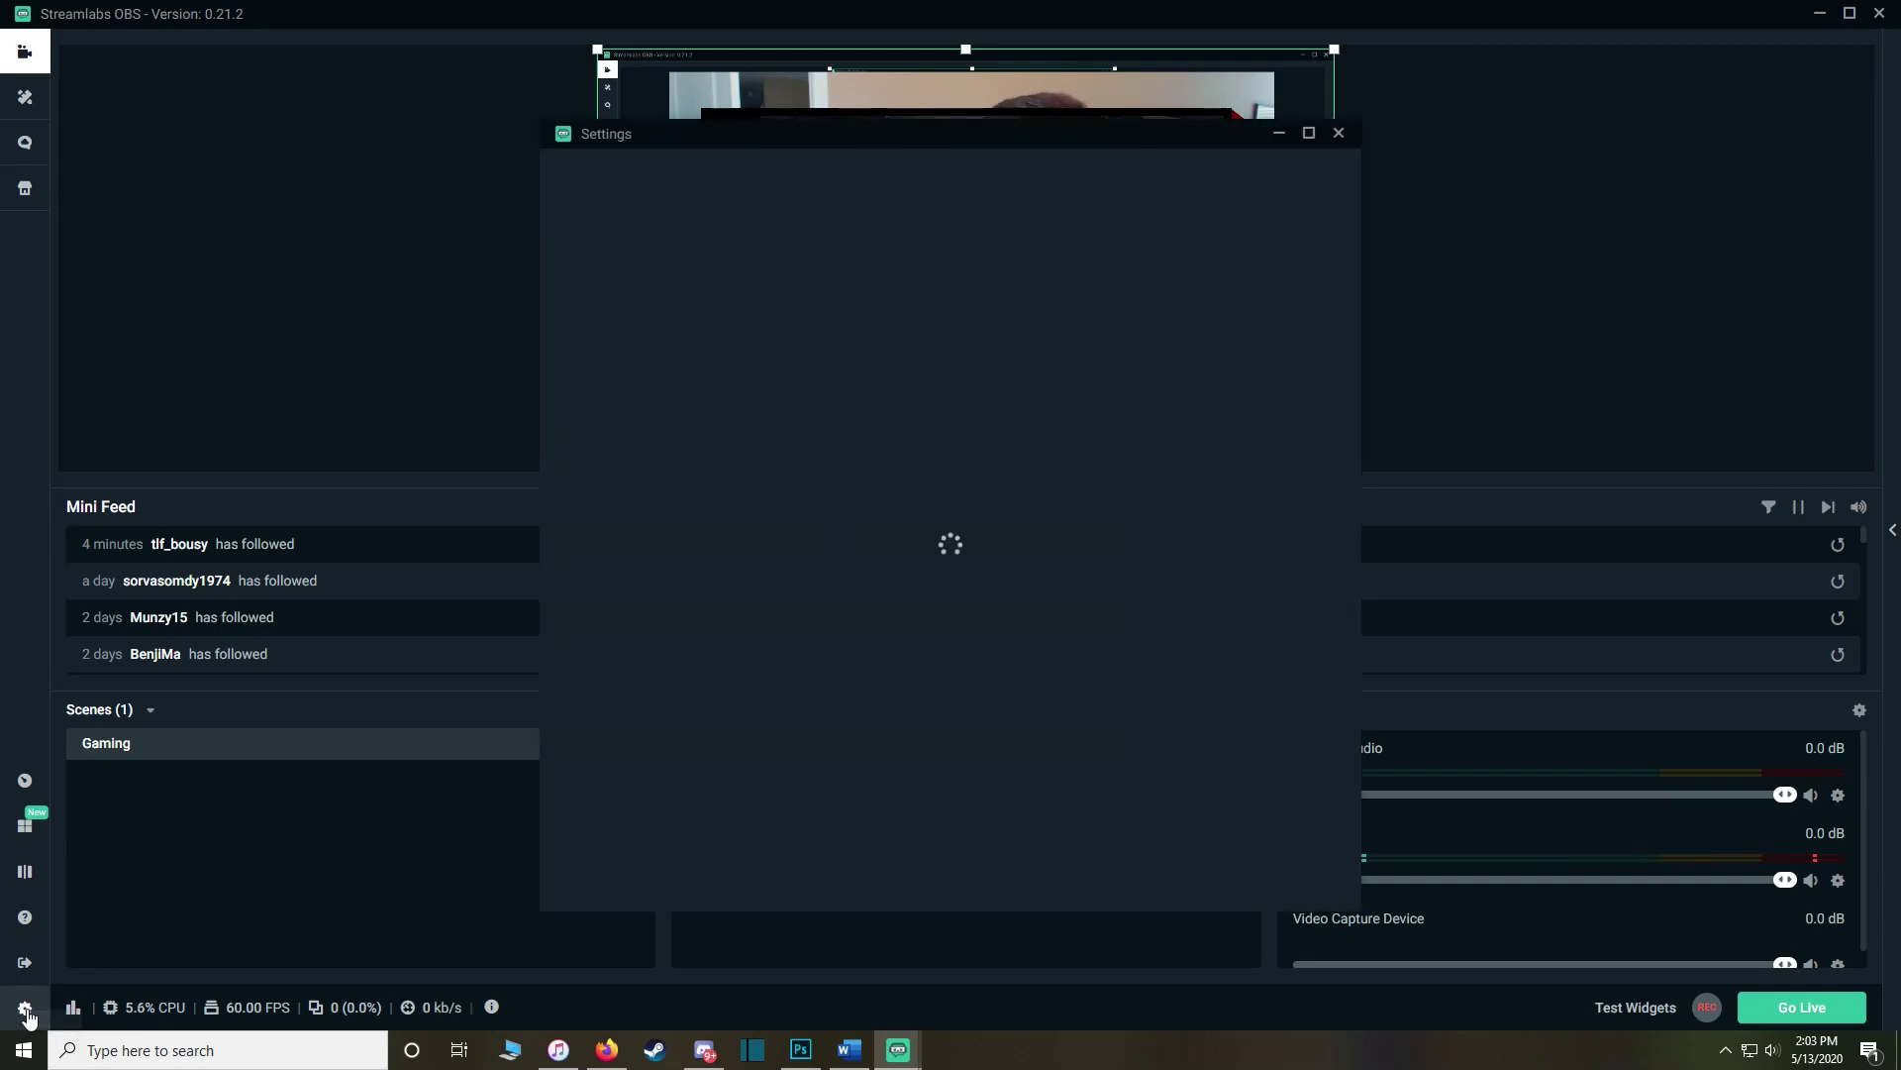
scroll(1248, 337, down, 2)
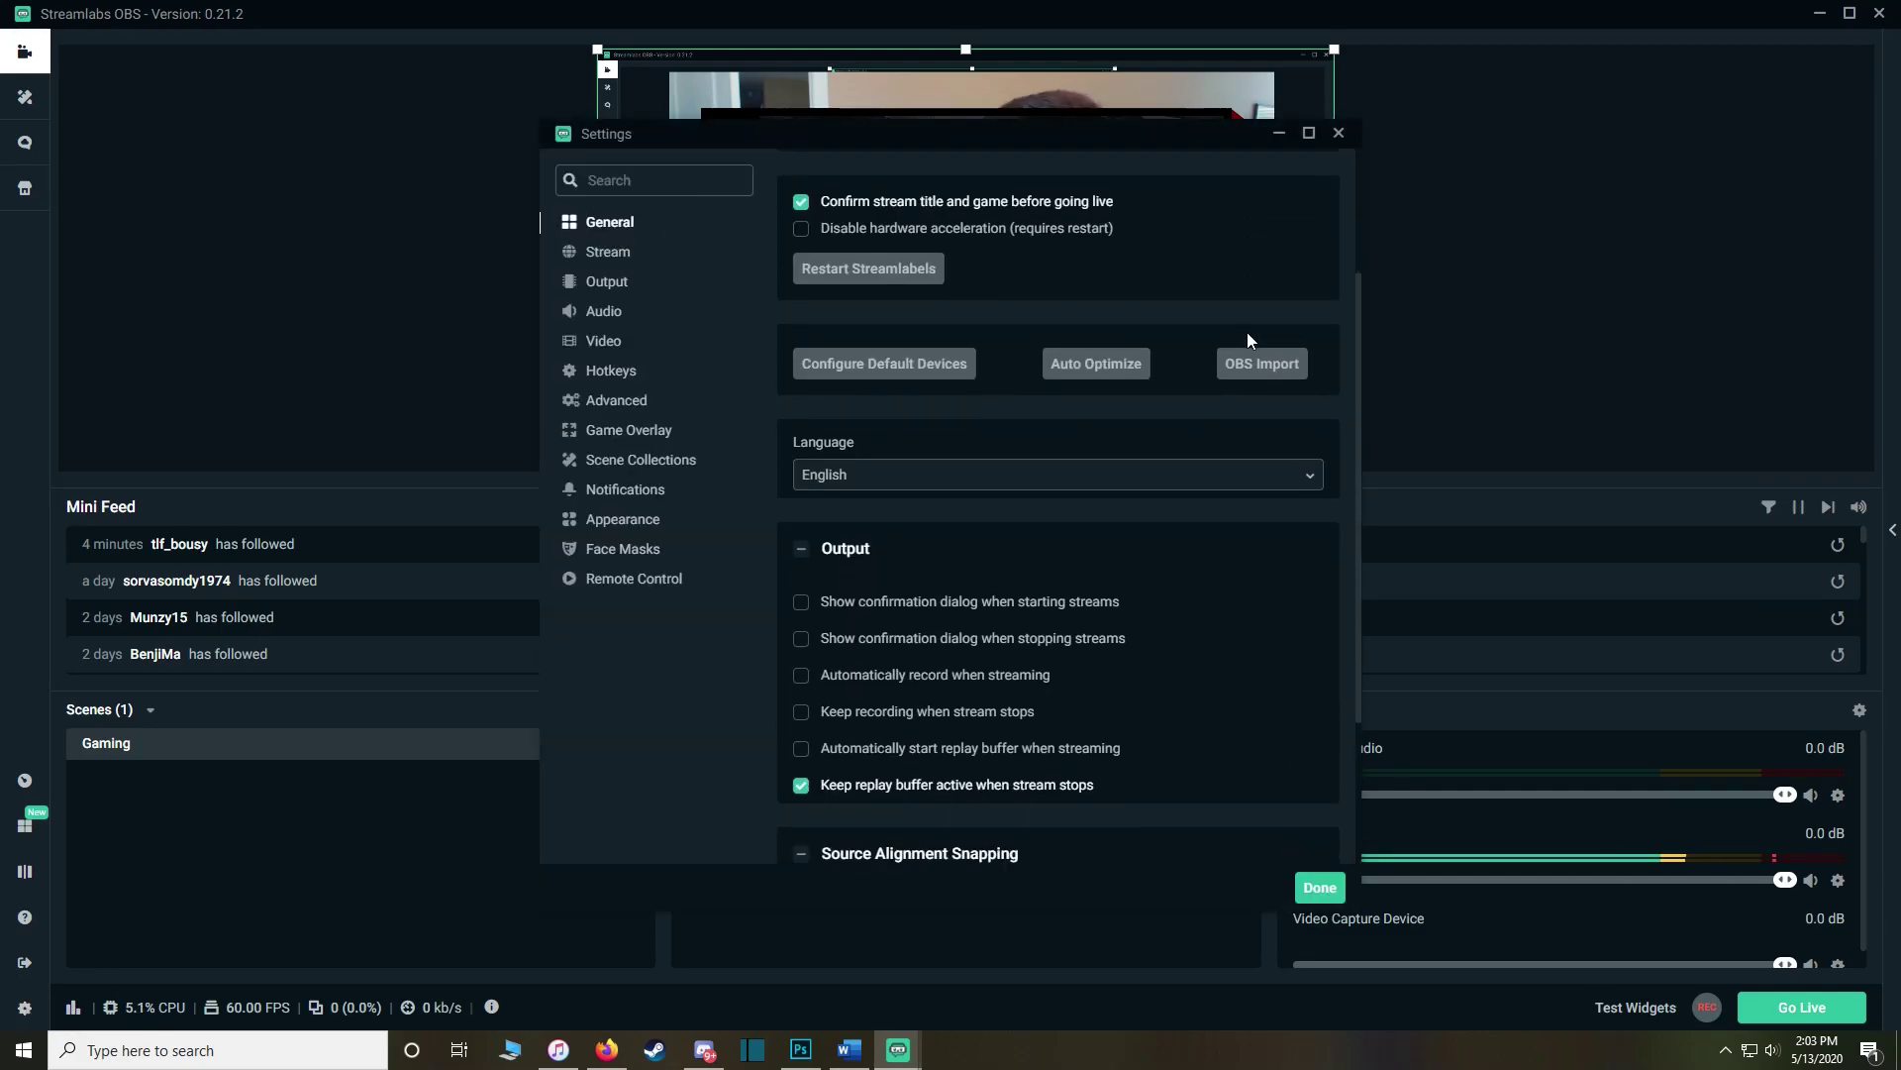
scroll(1245, 340, down, 2)
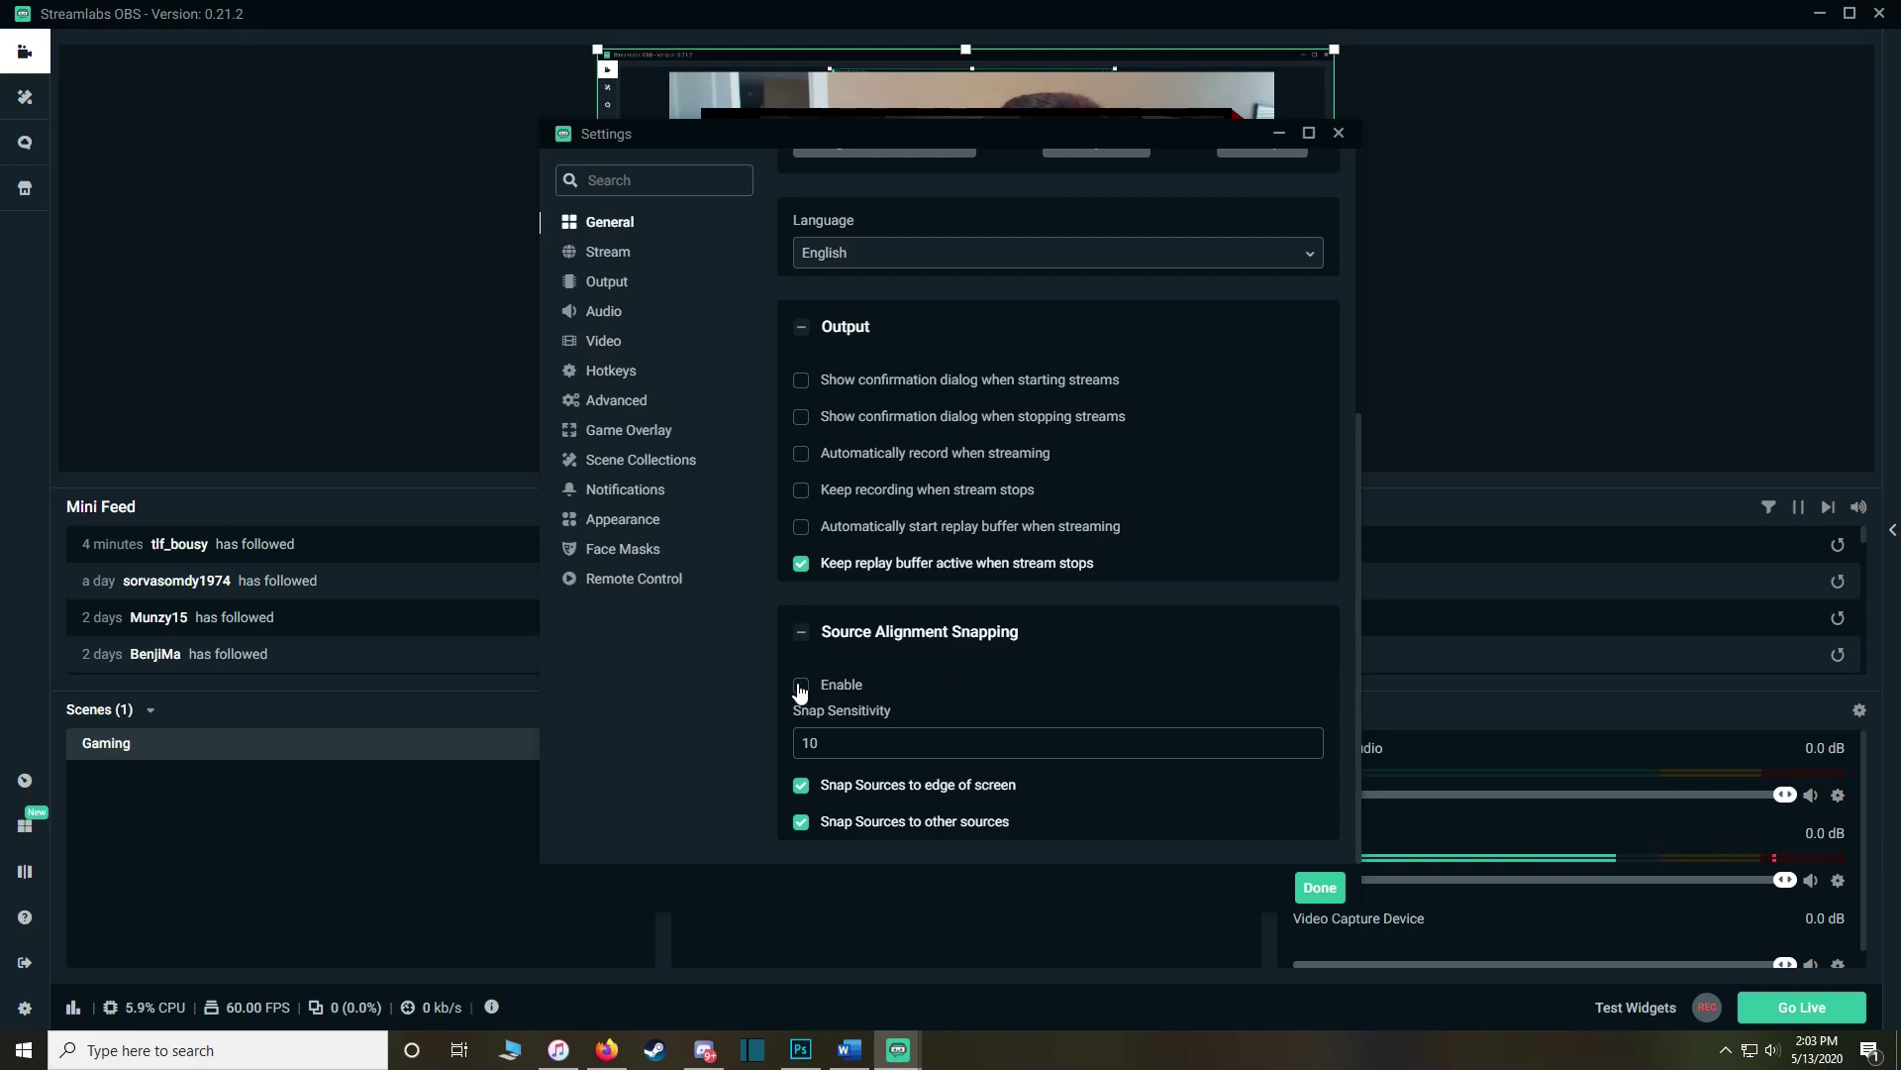
click(1315, 881)
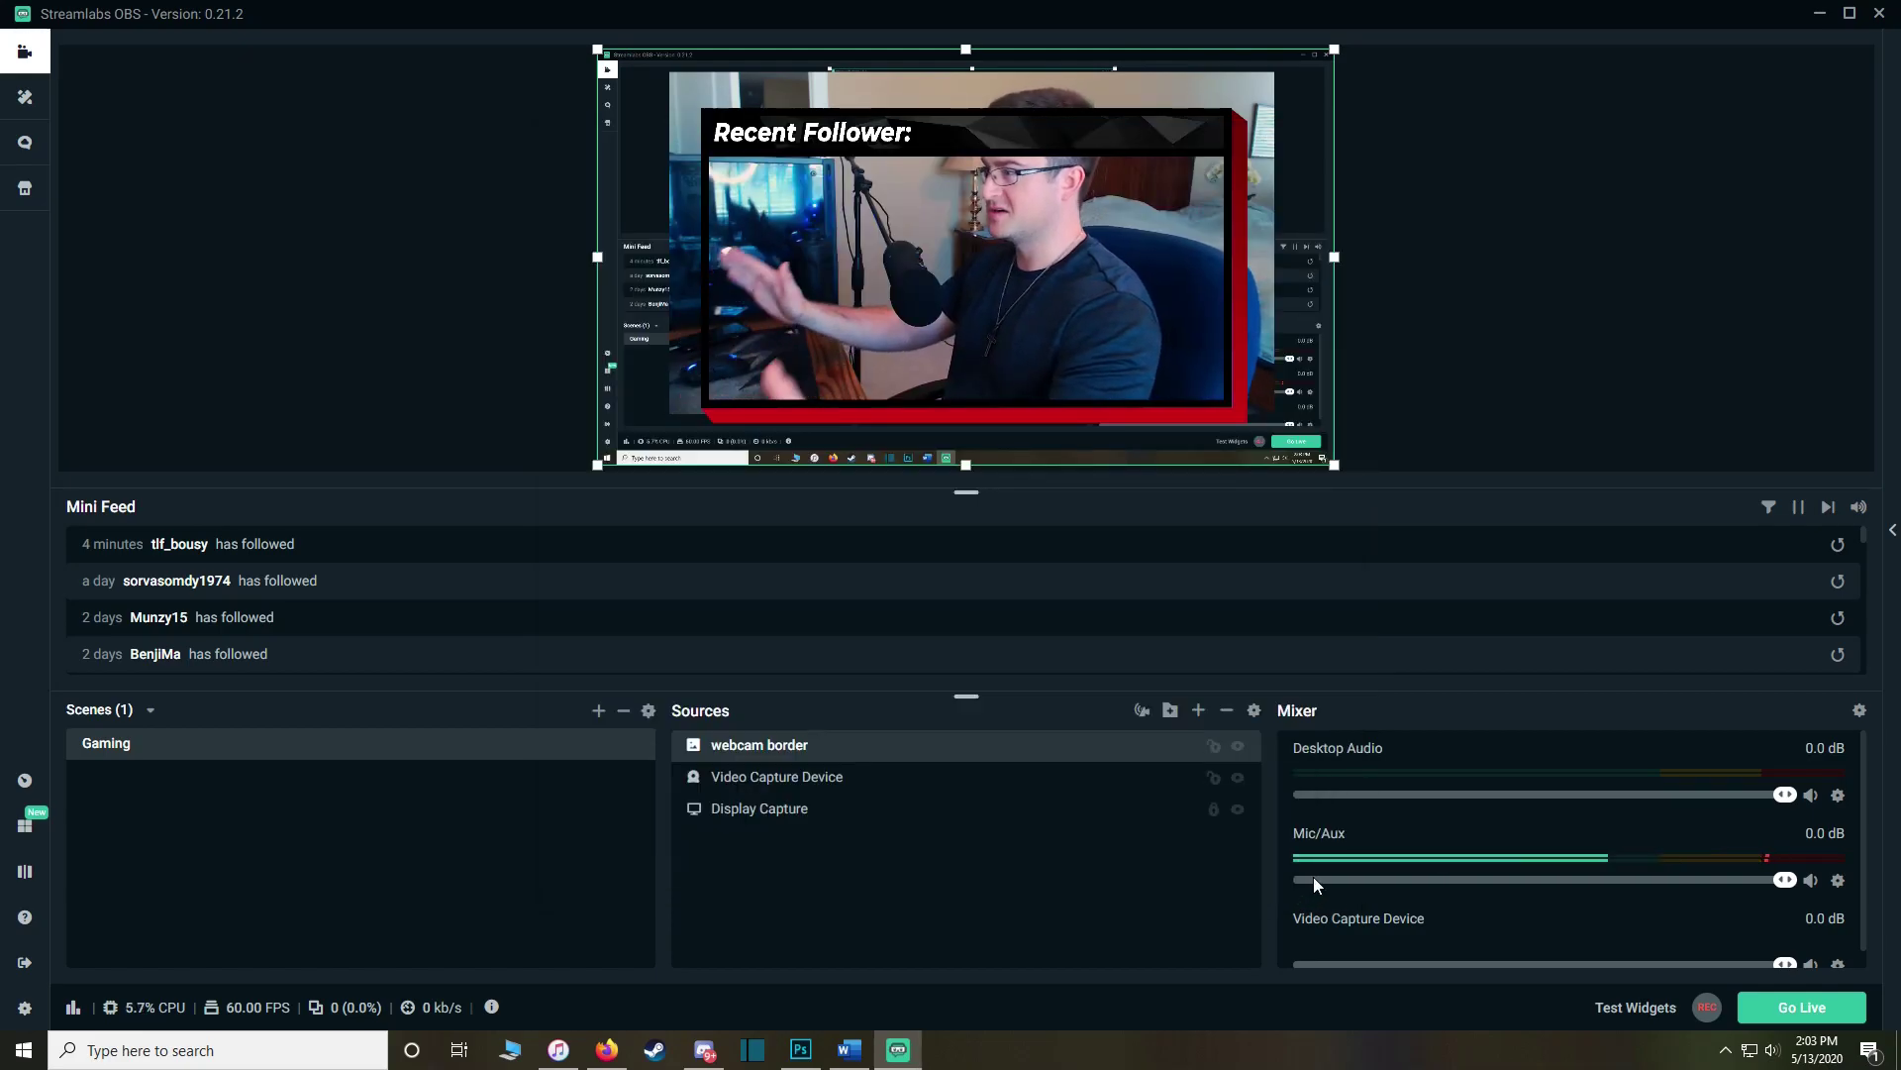
Step: Narrow the Video Capture Device from its right edge, then narrow the red webcam border to match
click(873, 784)
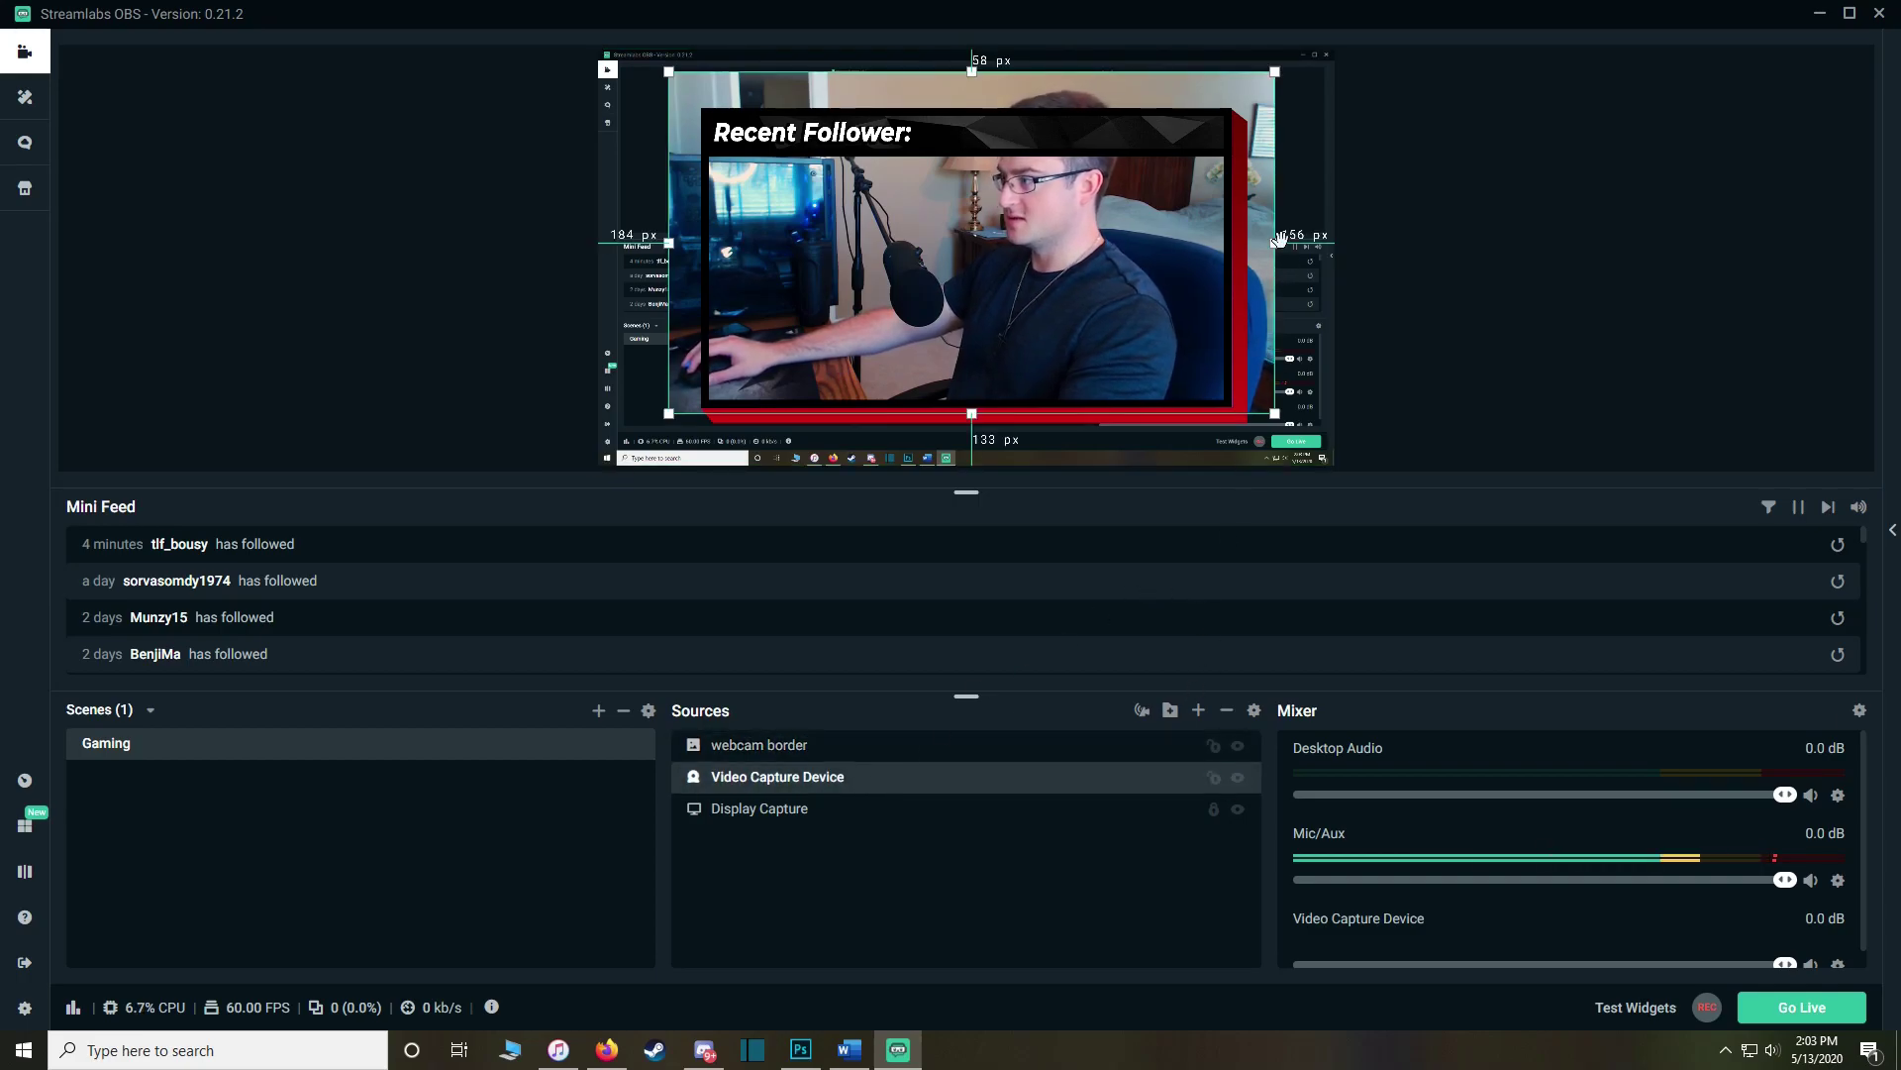
drag(1275, 244, 1047, 244)
click(883, 746)
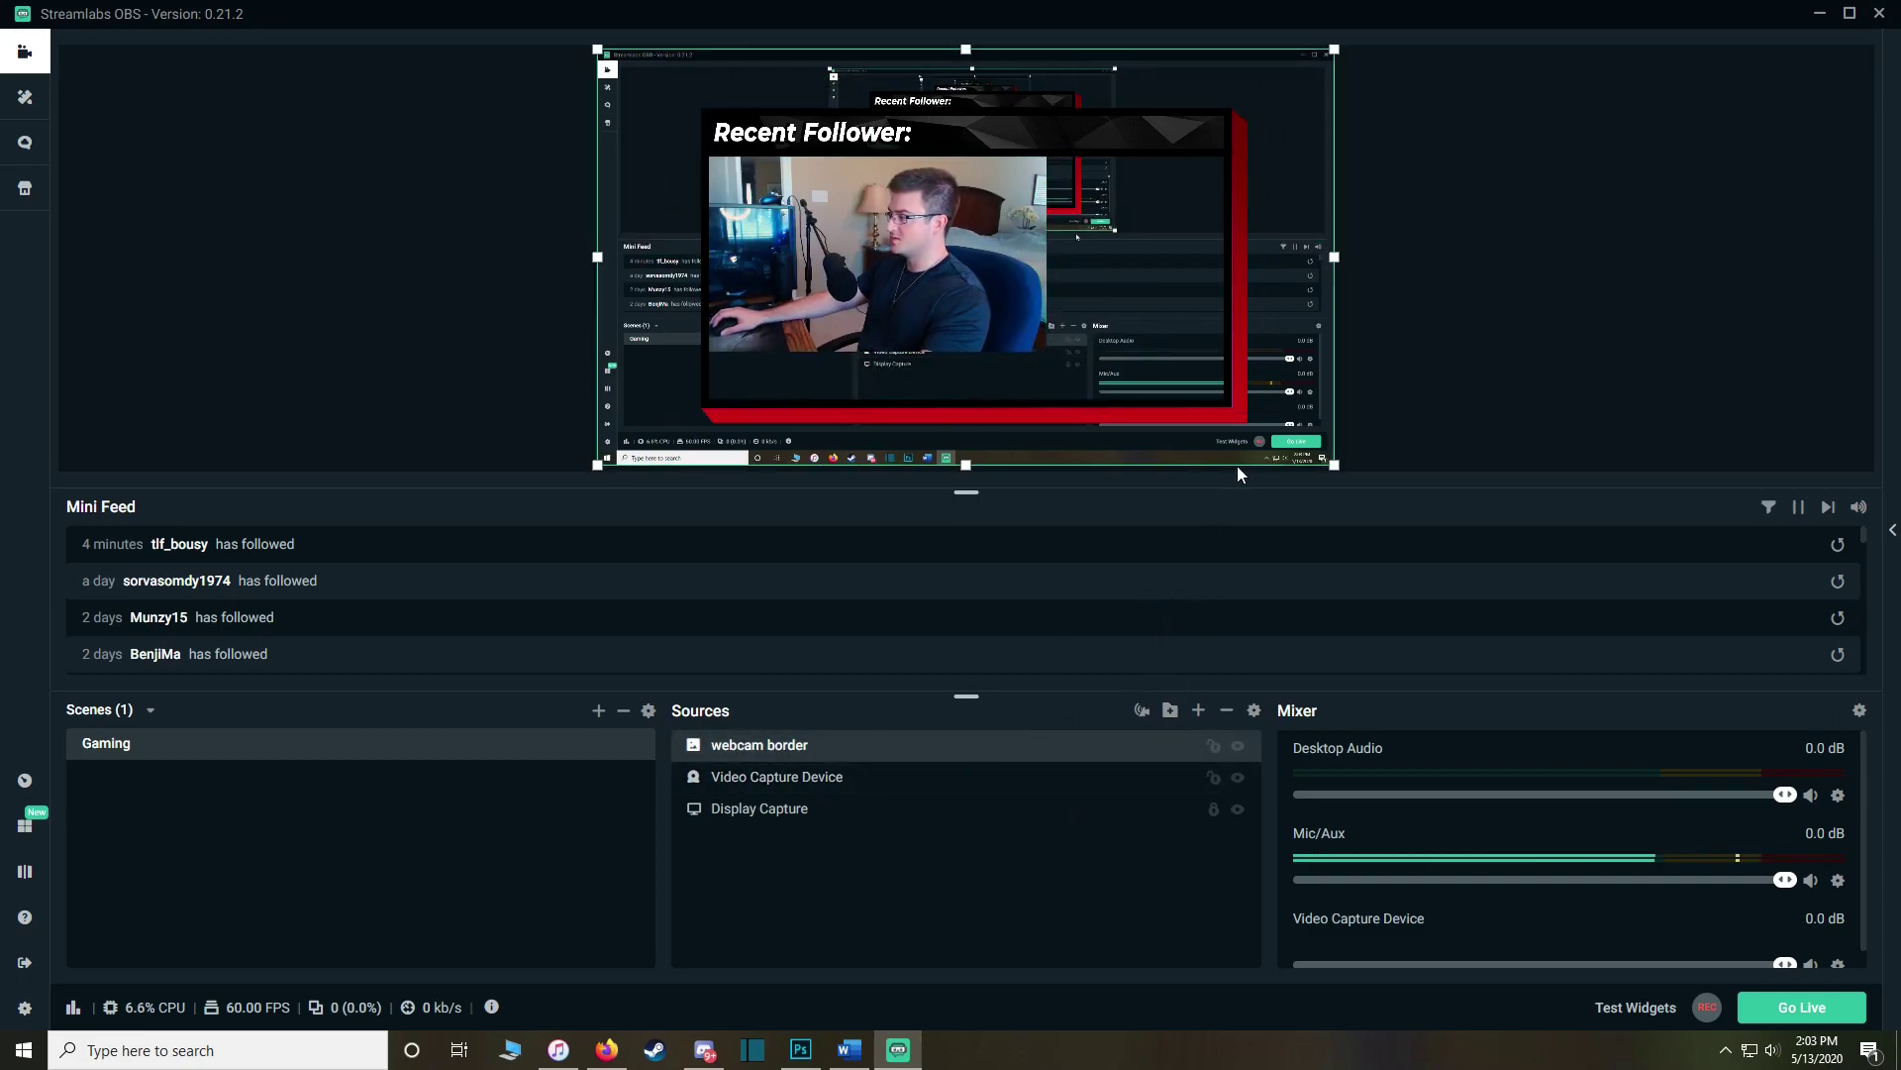
drag(1332, 256, 1091, 265)
click(1256, 313)
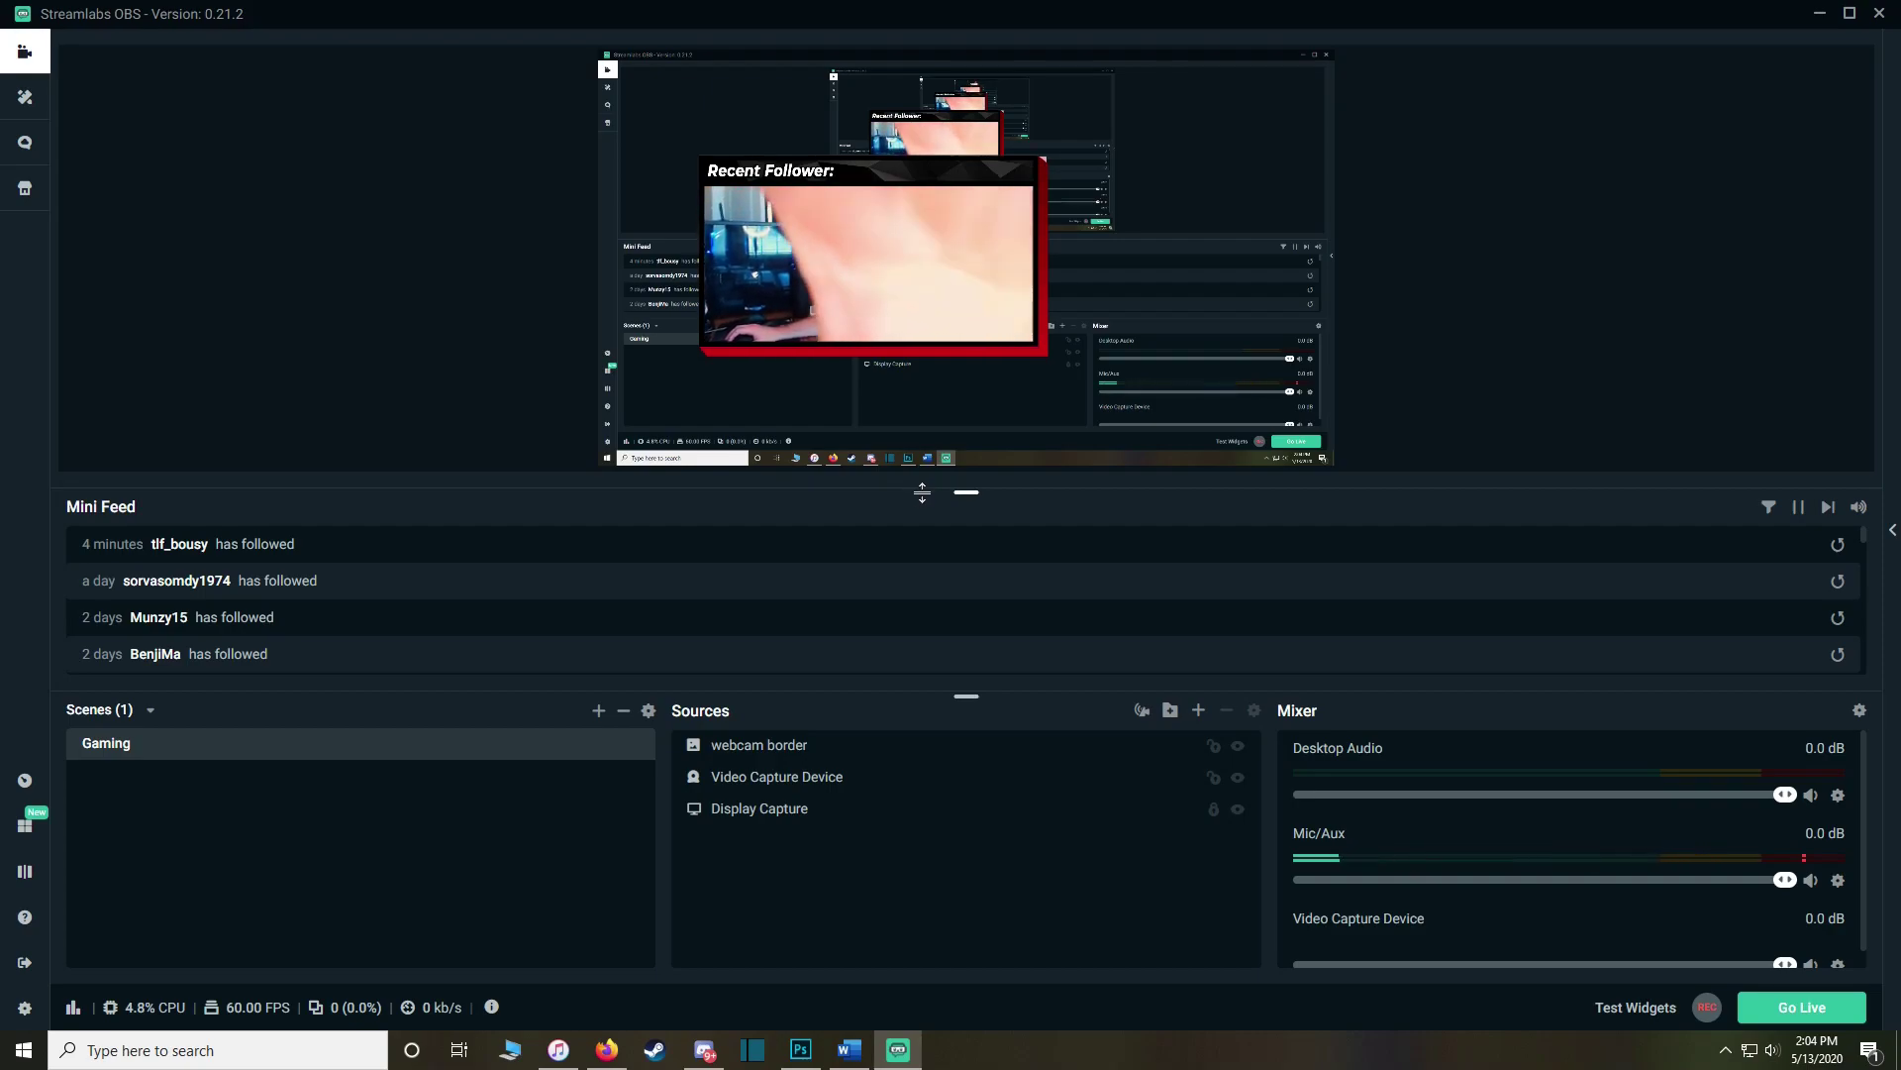
Step: Create a folder named 'Webcam Group' and move the webcam border into it
click(1169, 711)
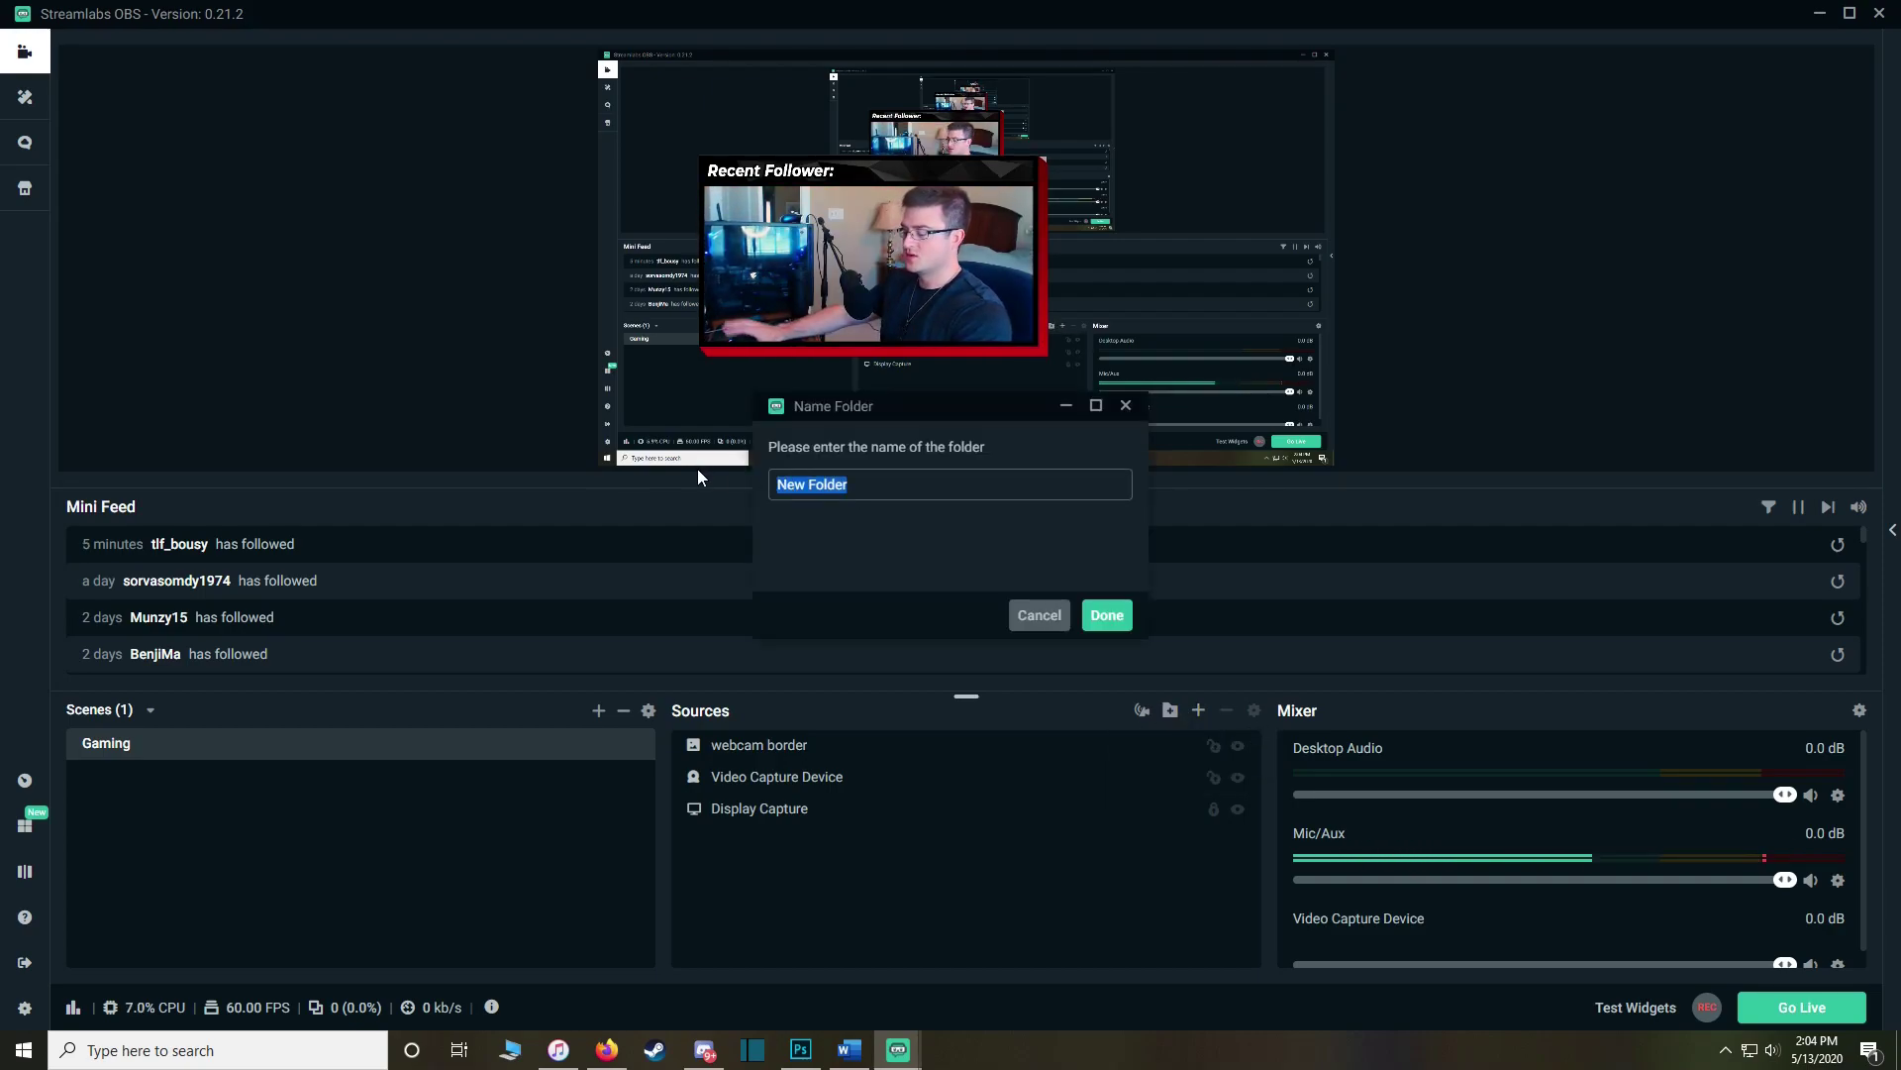
text(Webcam Group)
click(1104, 615)
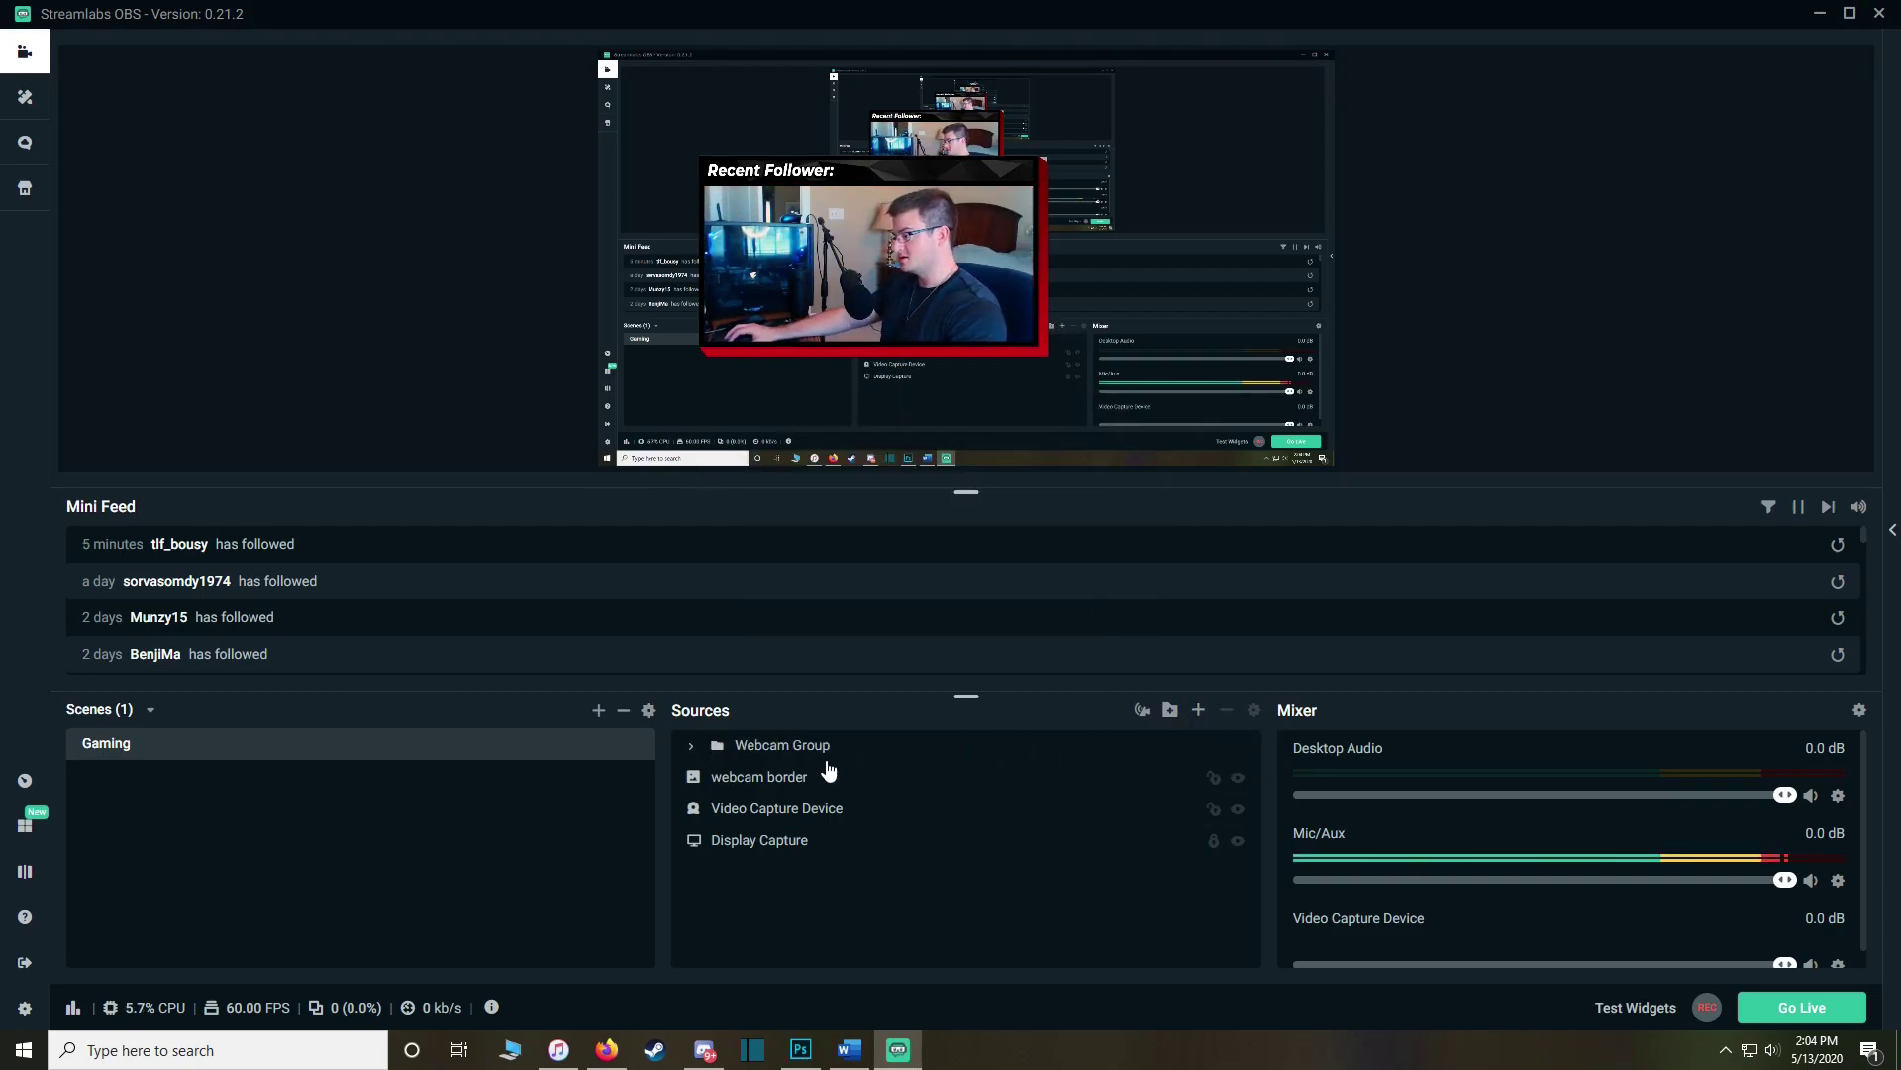
drag(785, 787, 797, 754)
Step: Inside Webcam Group, place the webcam border above the Video Capture Device
click(691, 745)
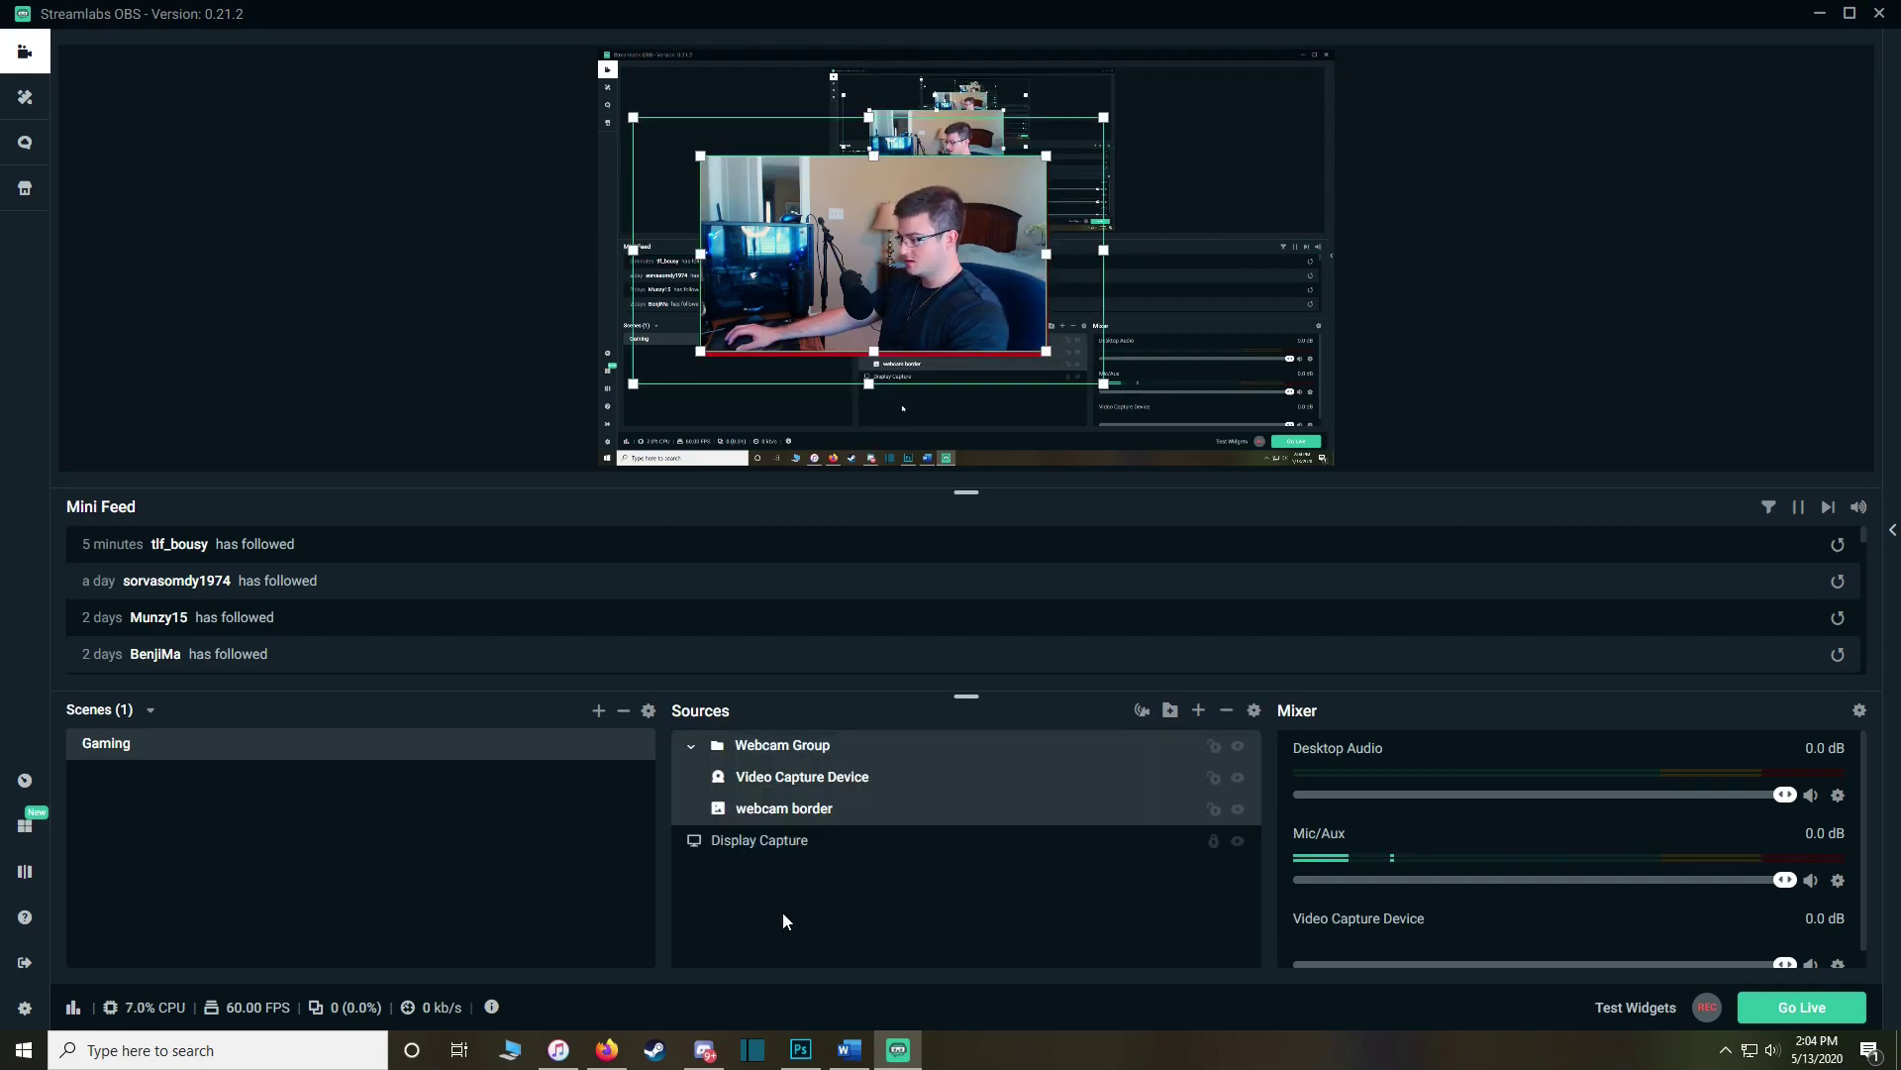
click(788, 810)
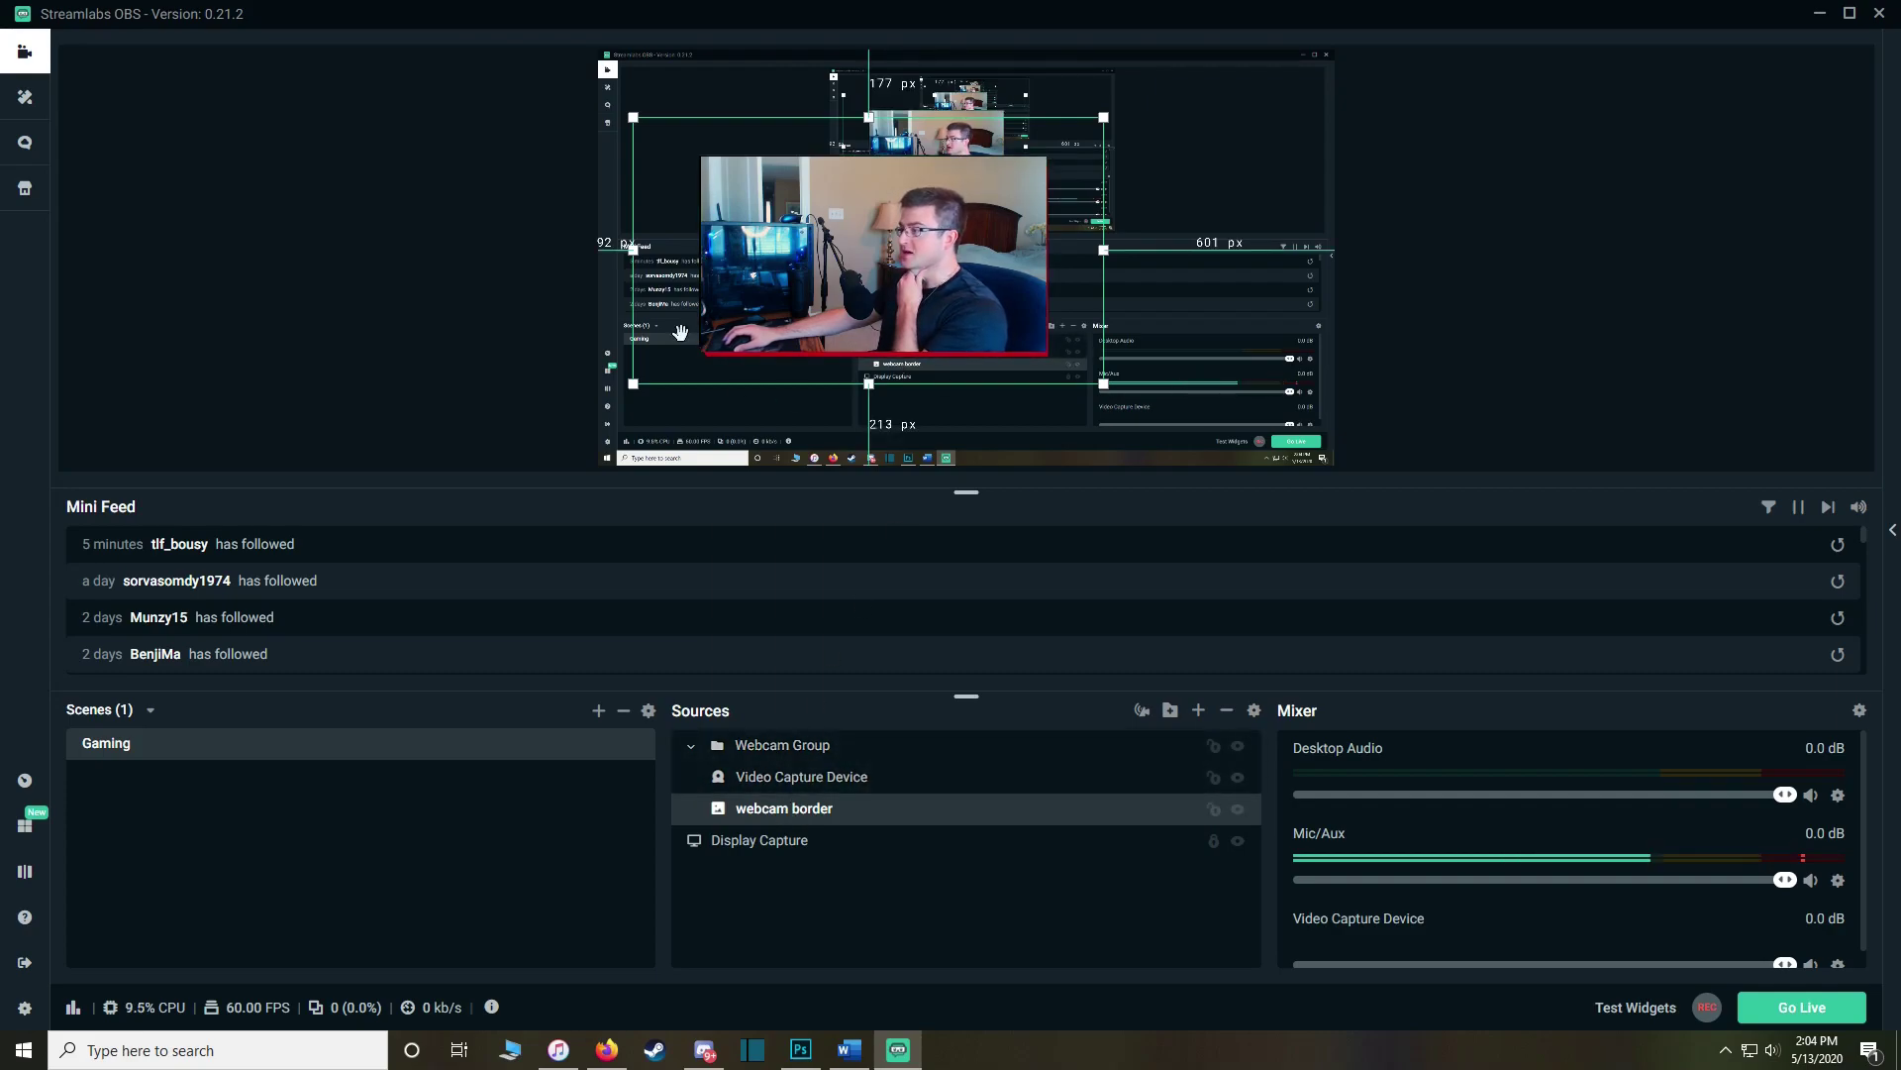
click(836, 780)
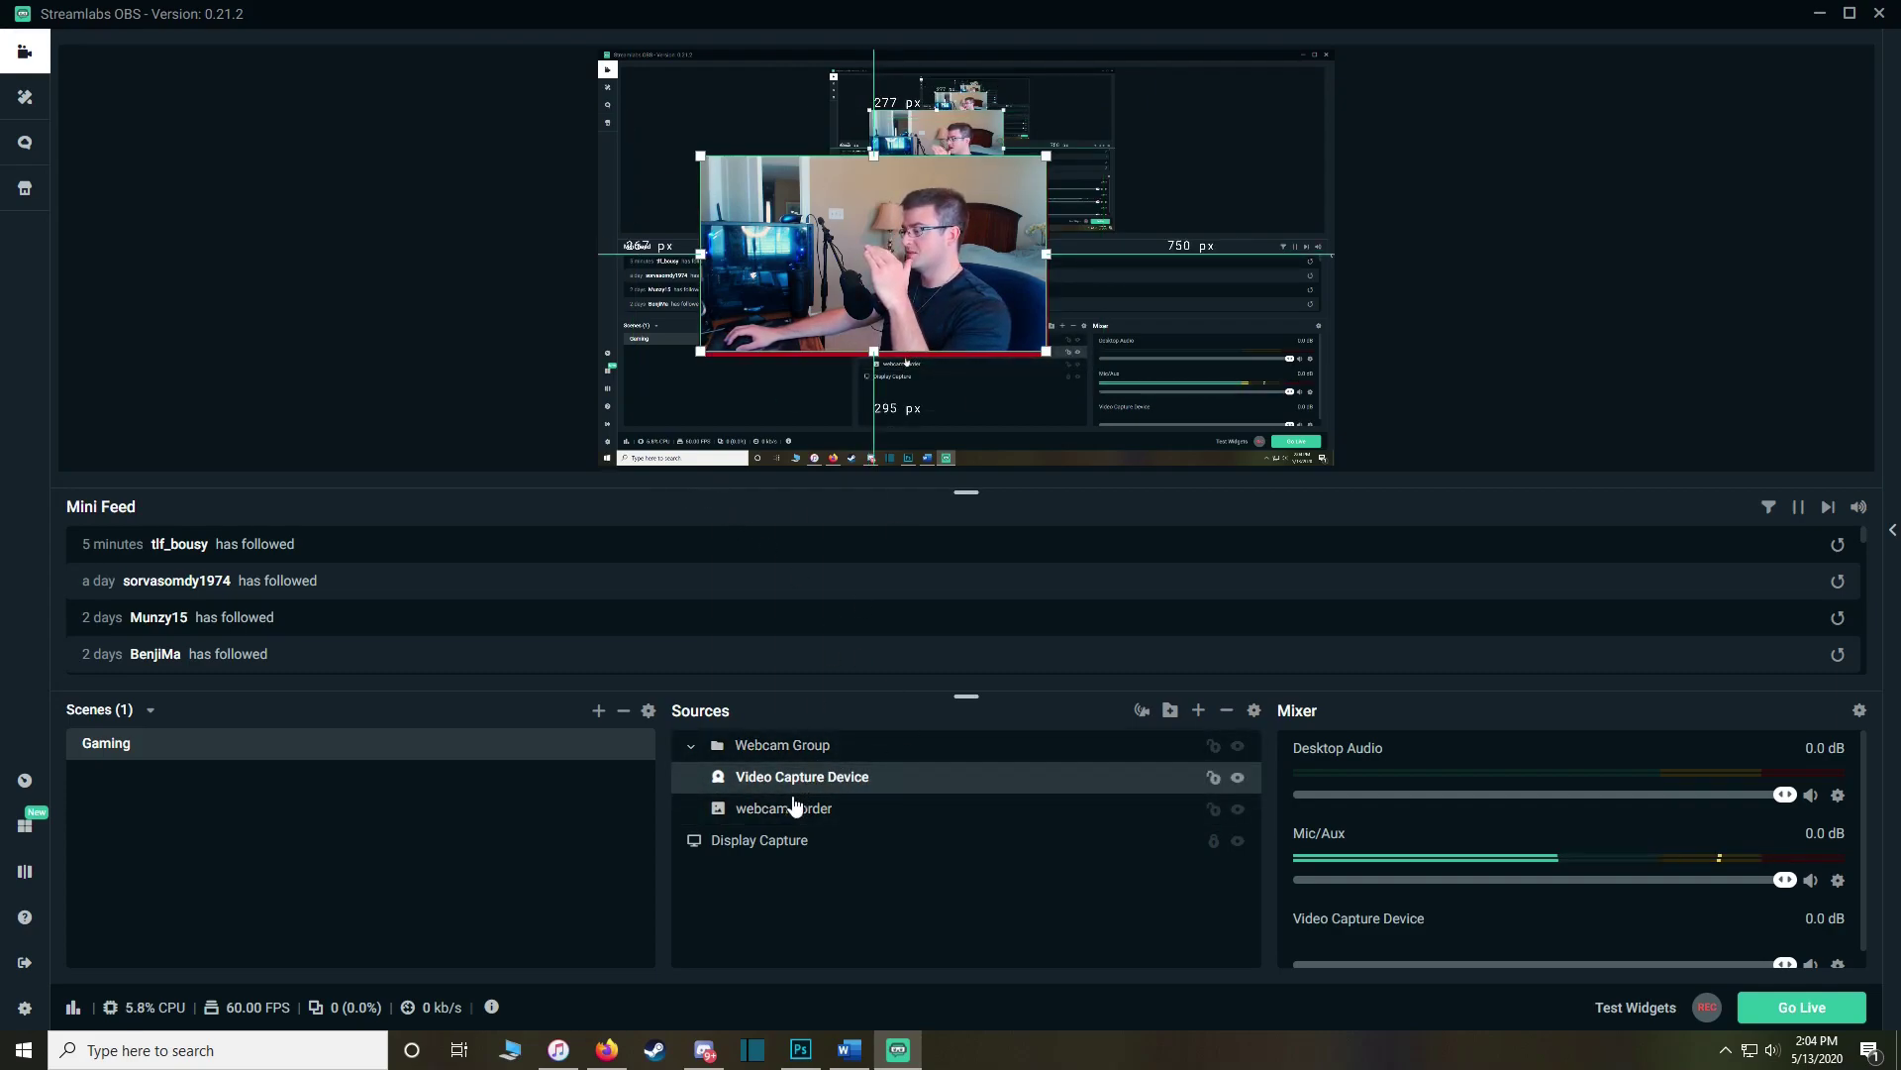
drag(780, 820, 770, 778)
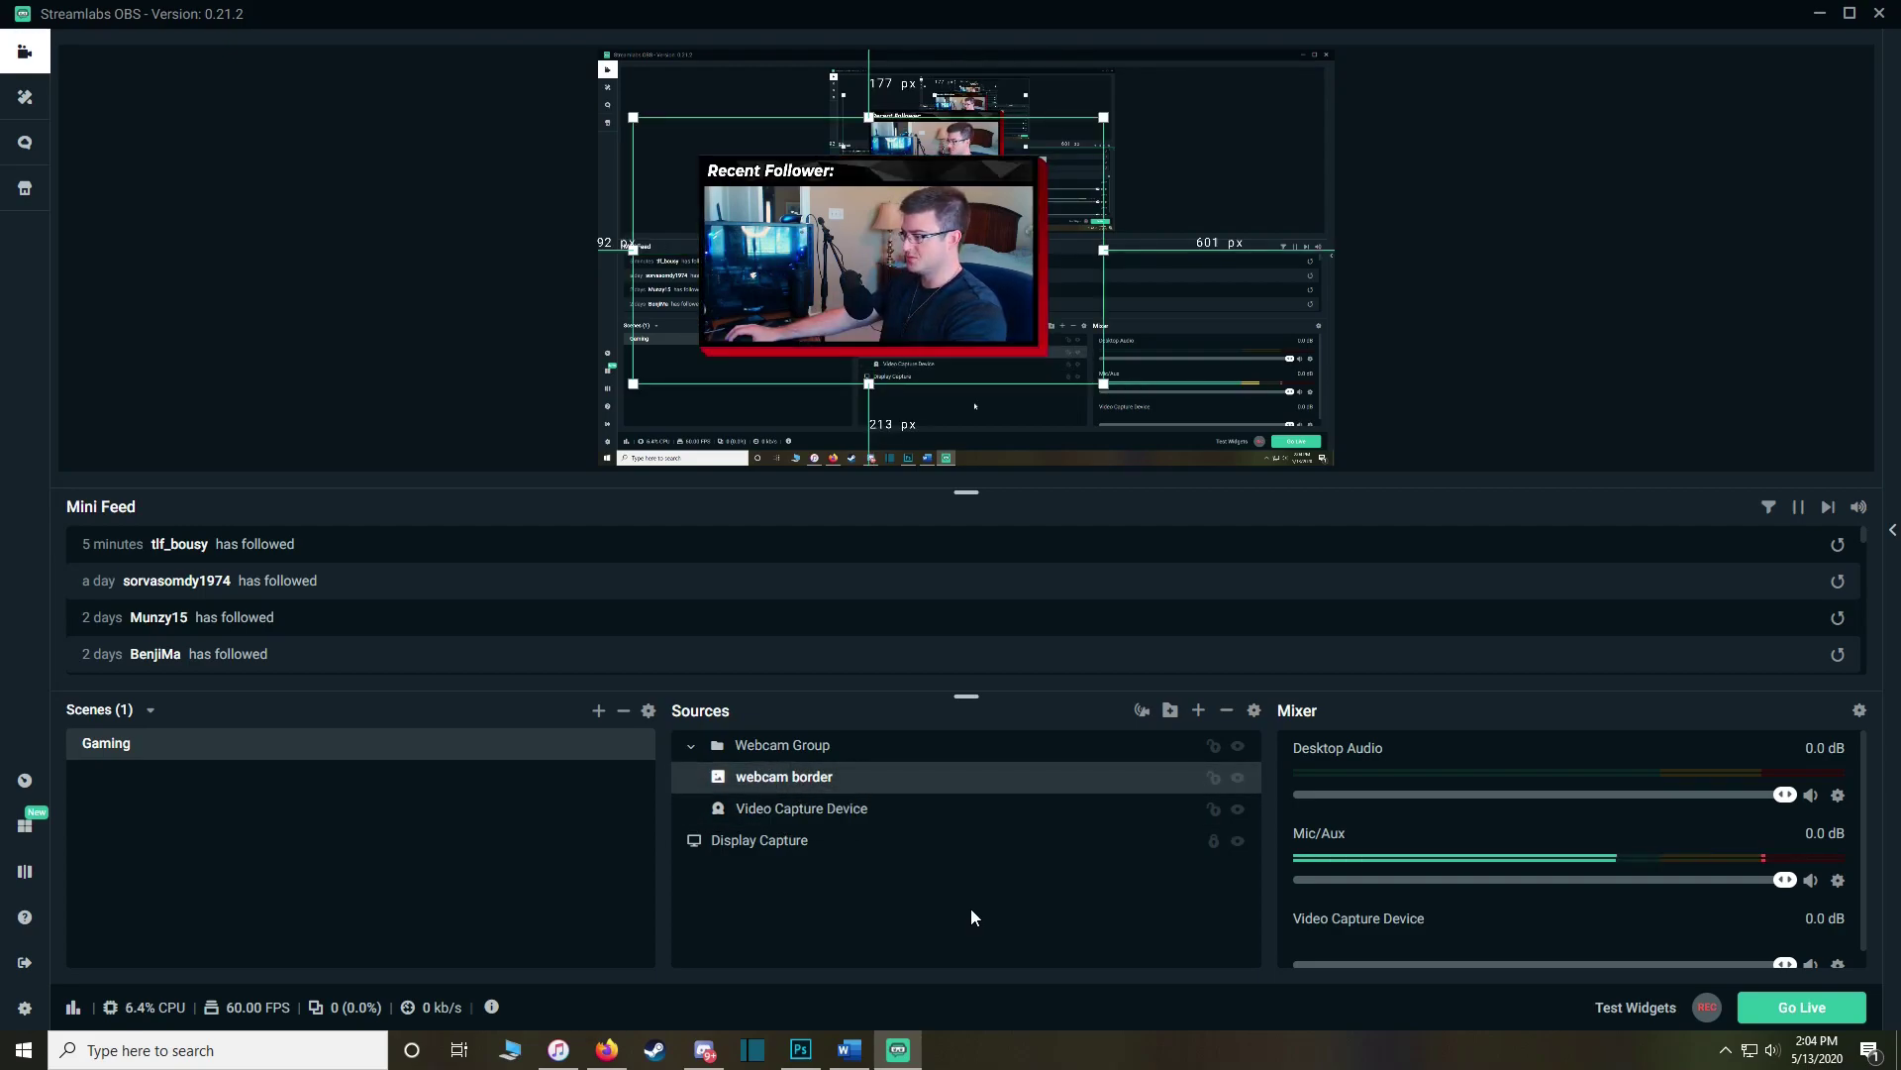
Step: Enlarge and reposition the whole Webcam Group in the preview
click(805, 751)
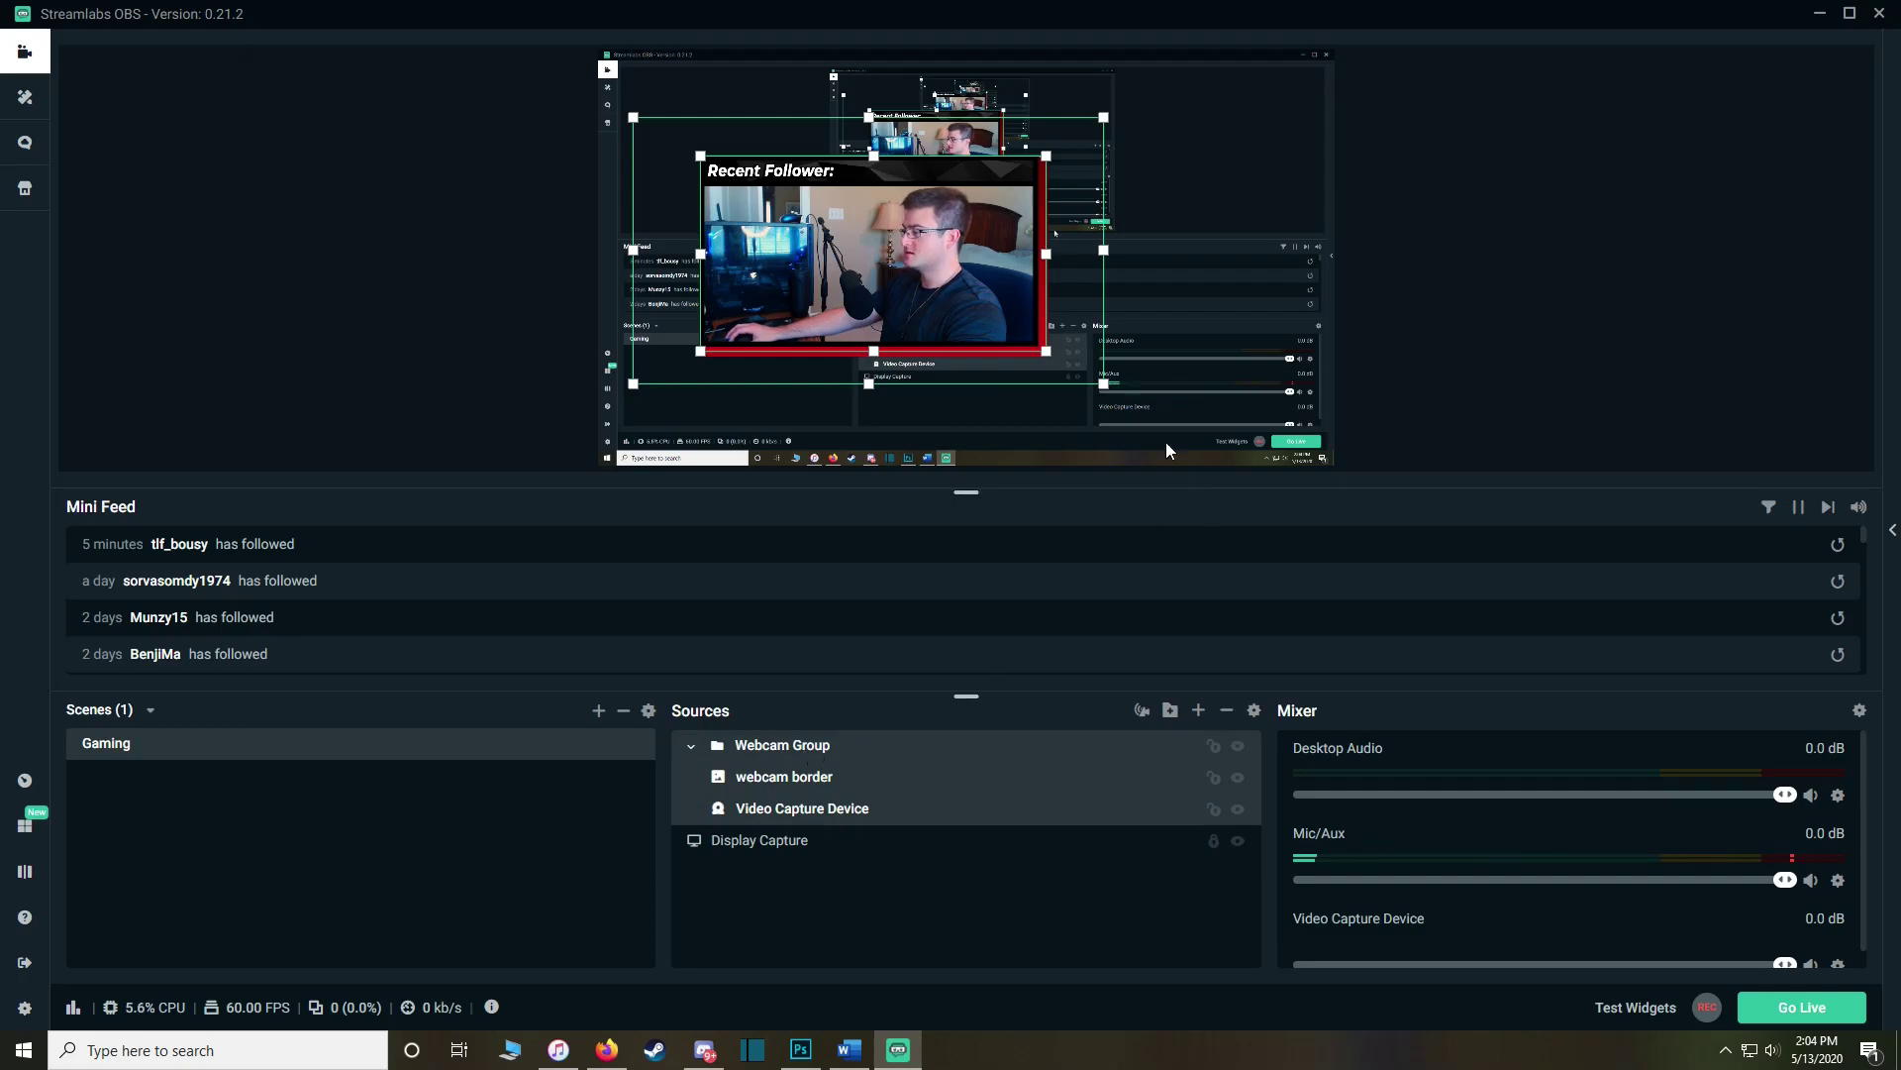
drag(933, 225, 1237, 233)
click(1322, 271)
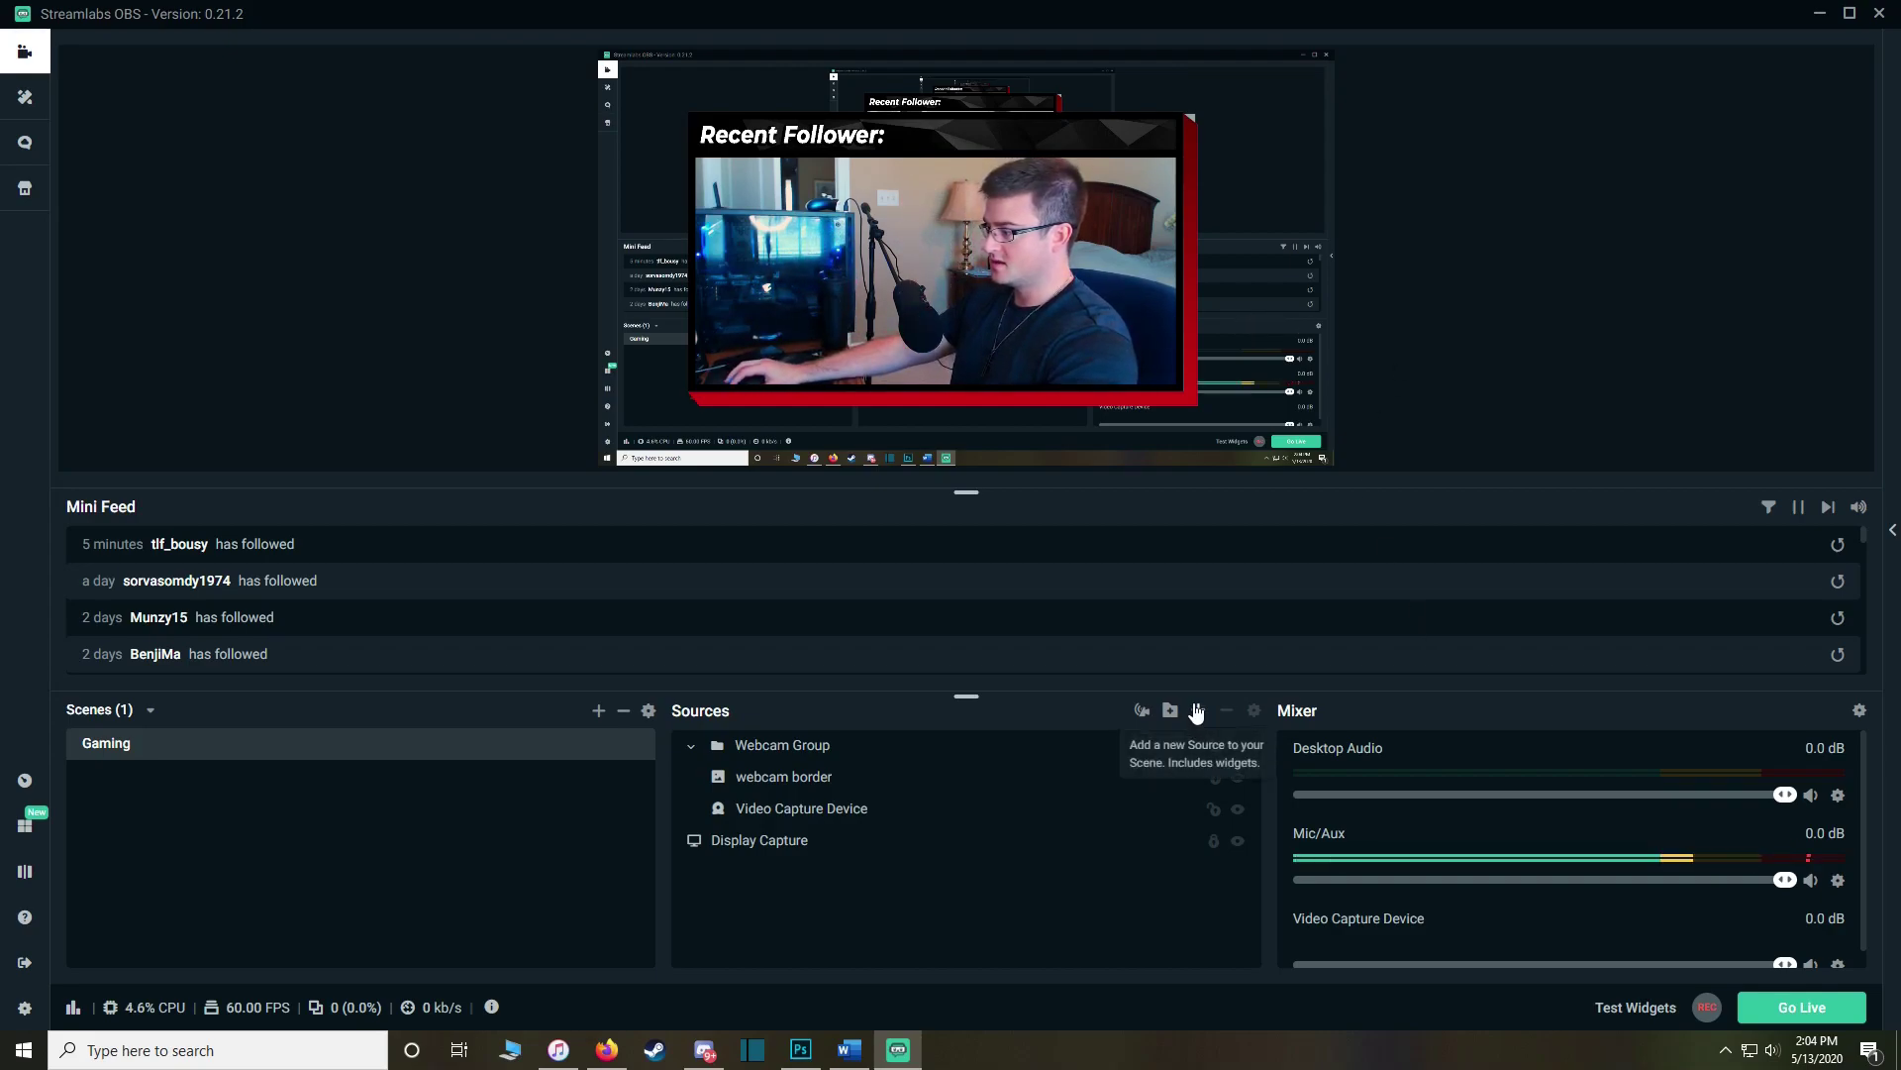
Step: Add a Stream Label widget source named 'recent follower'
click(1198, 711)
scroll(1091, 628, down, 2)
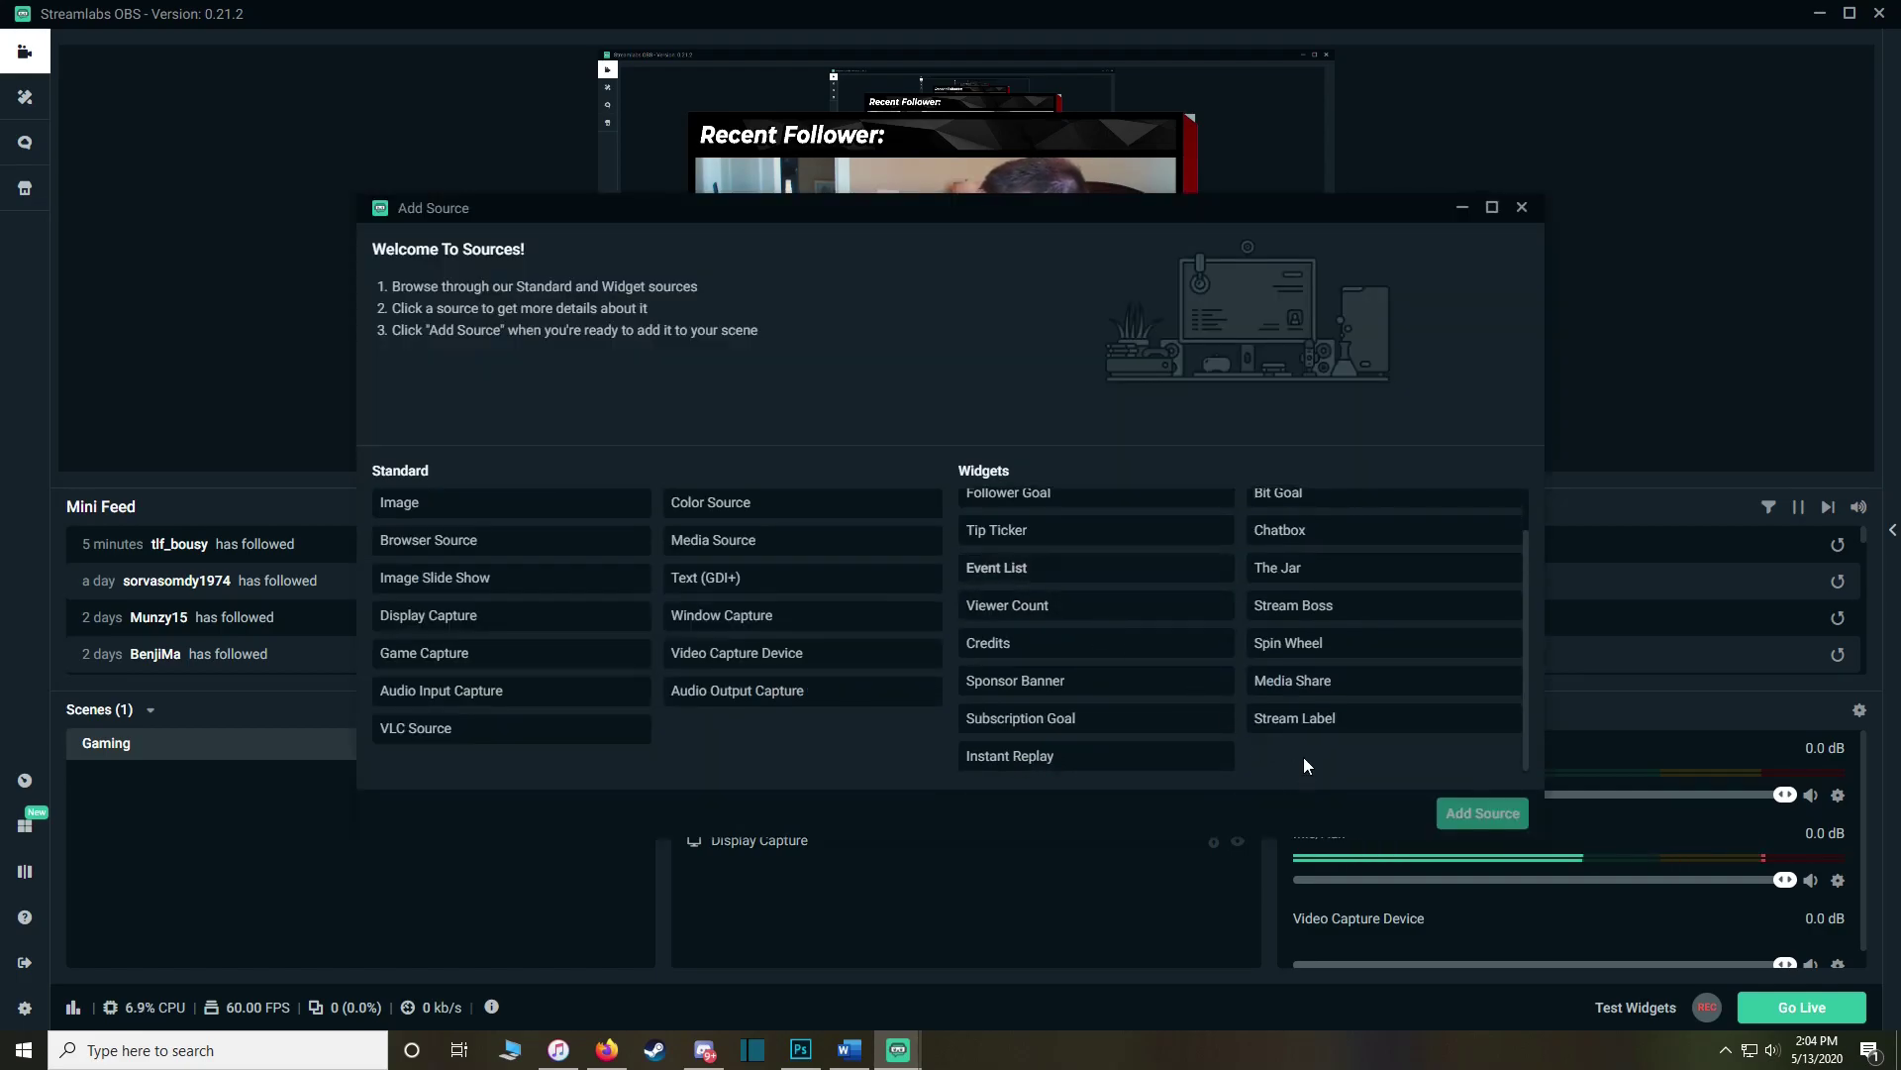
click(1300, 728)
click(1501, 818)
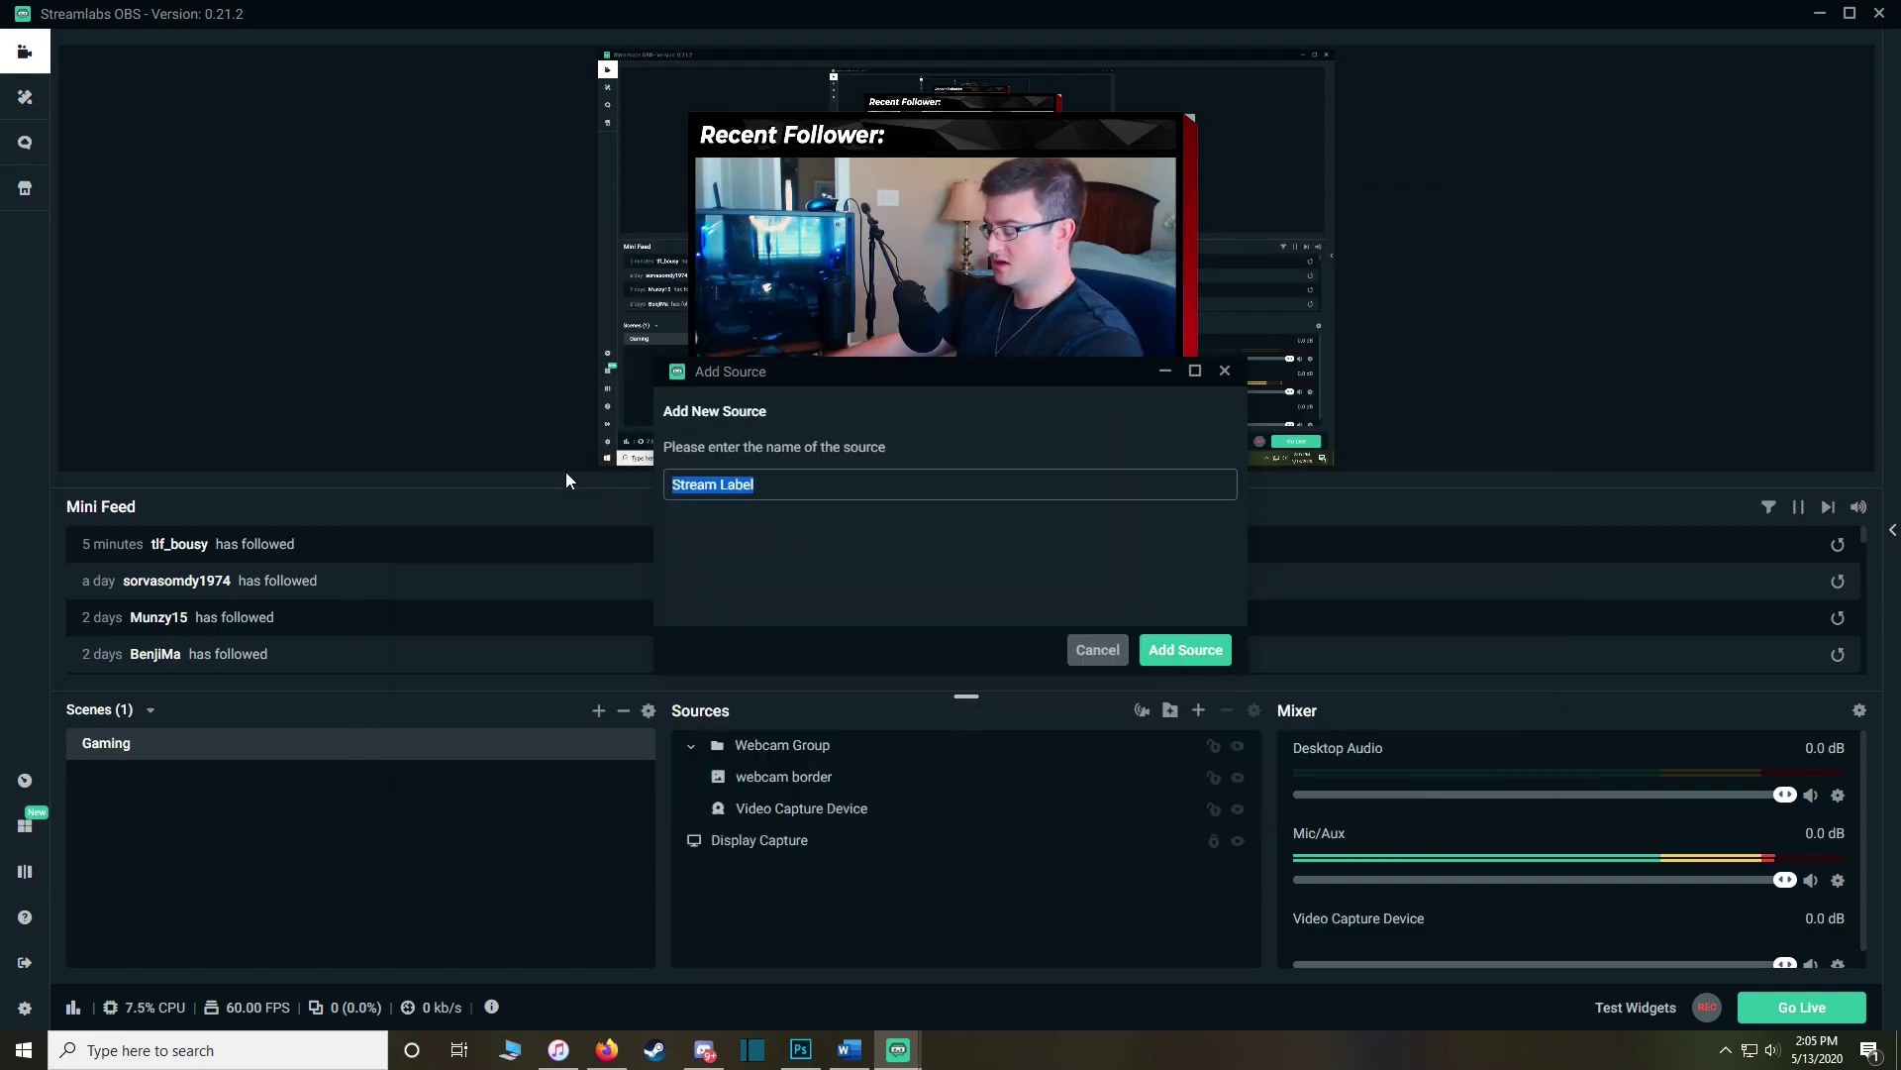
text(recent follower)
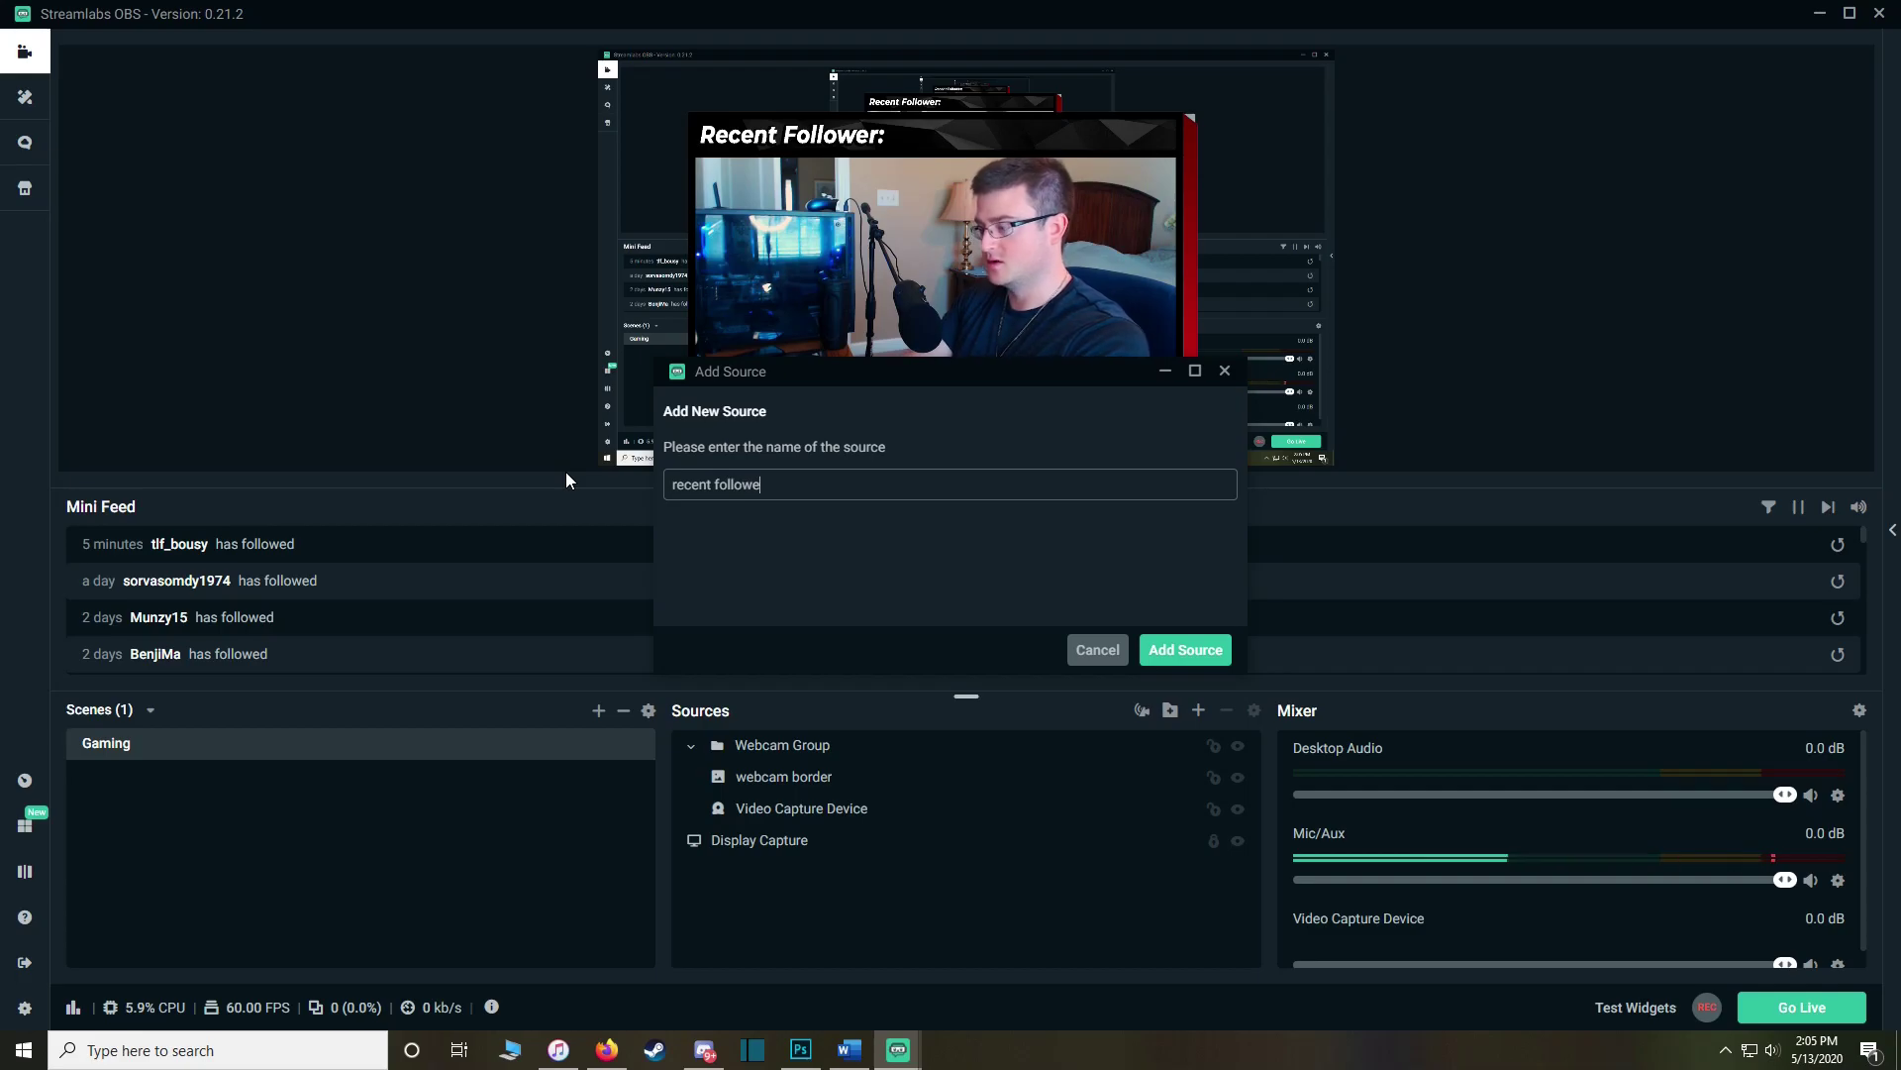
key(Return)
Step: Set the label type to Most Recent Follower
drag(927, 127, 1321, 119)
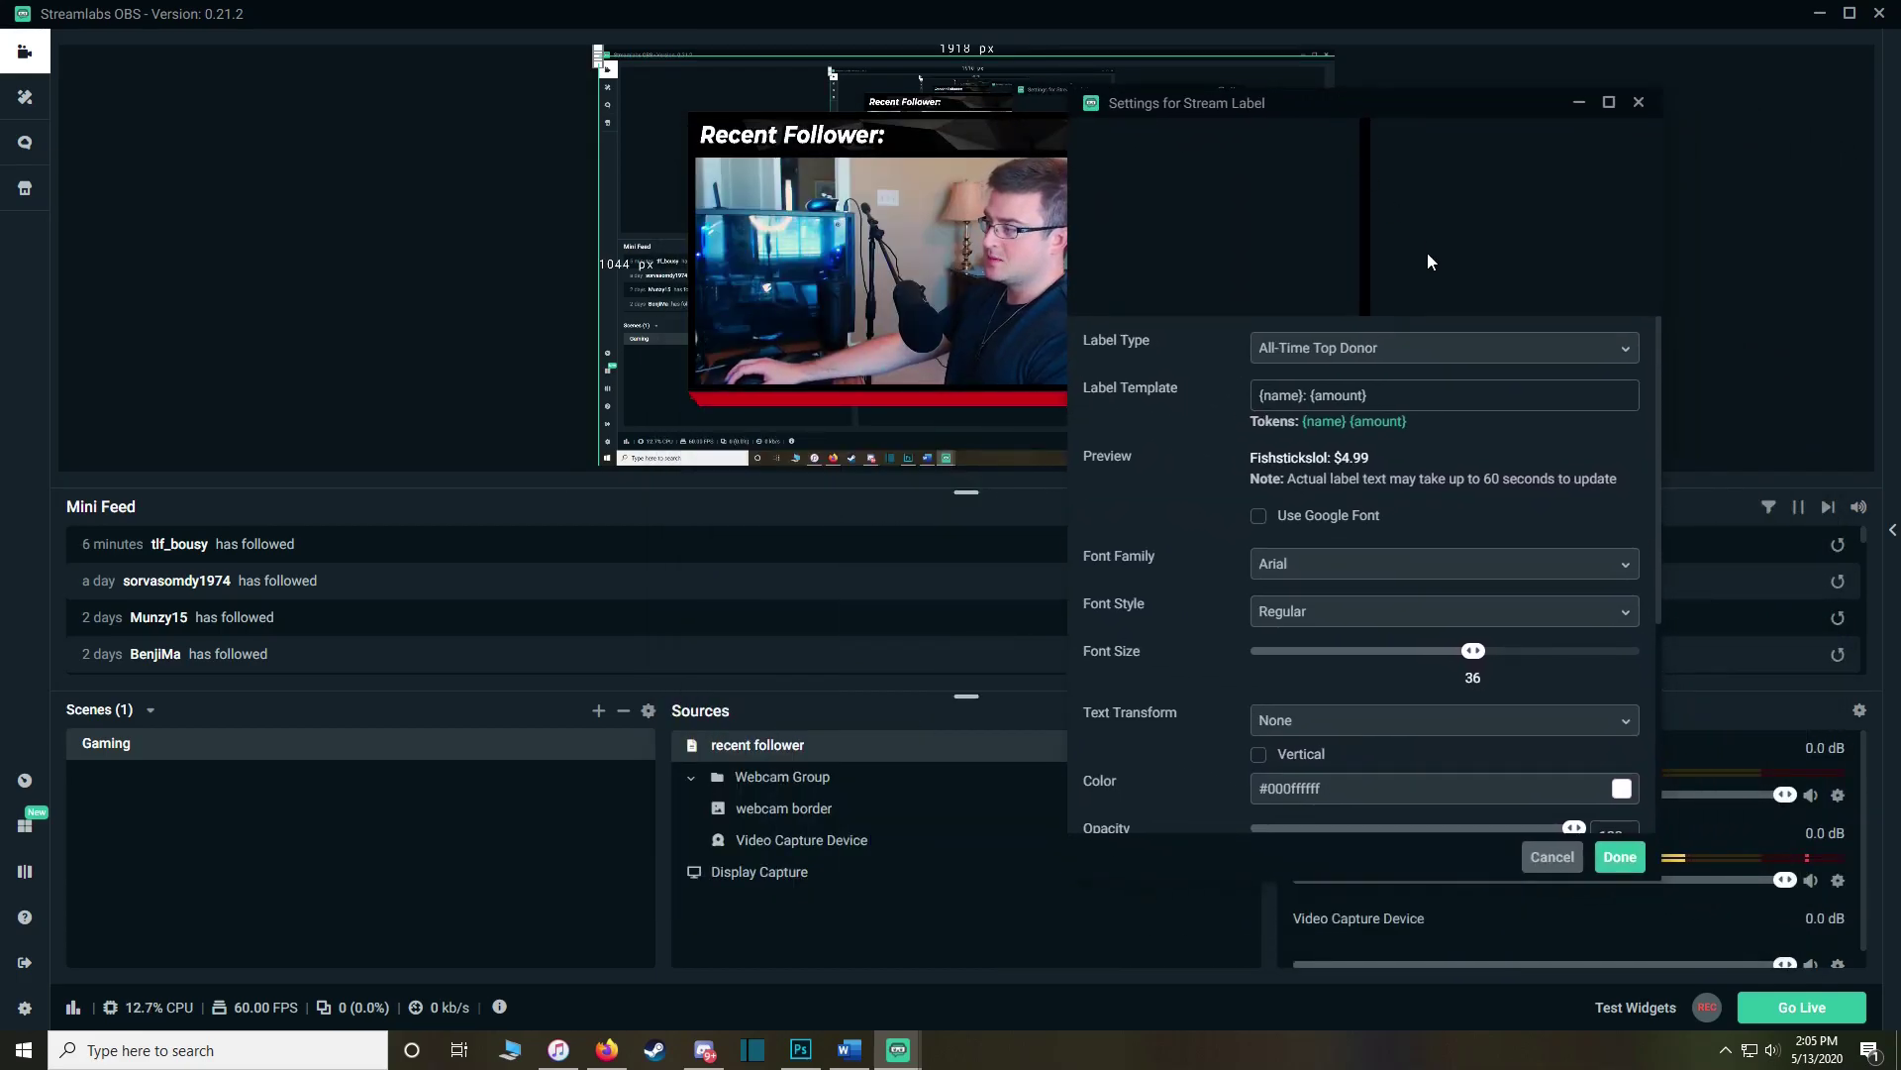
click(1403, 349)
scroll(1426, 465, down, 2)
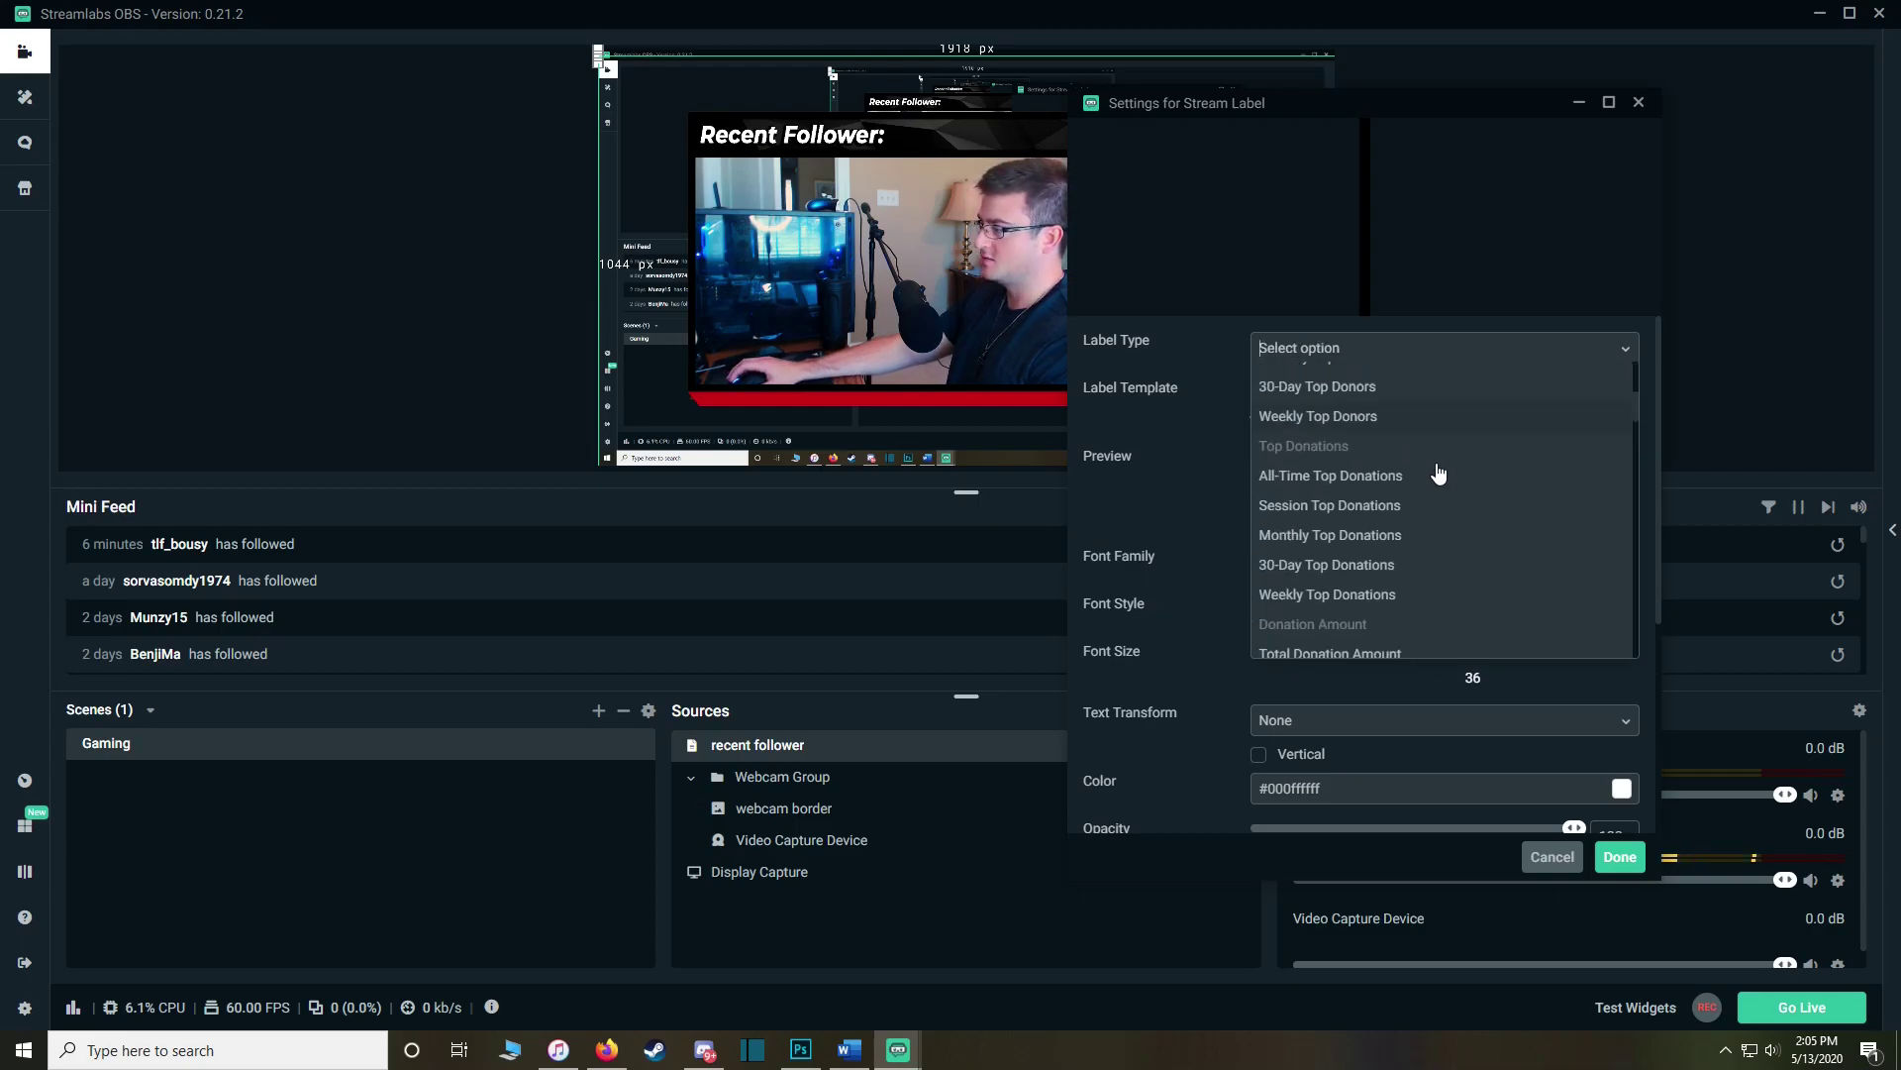
scroll(1436, 475, down, 6)
scroll(1386, 476, down, 4)
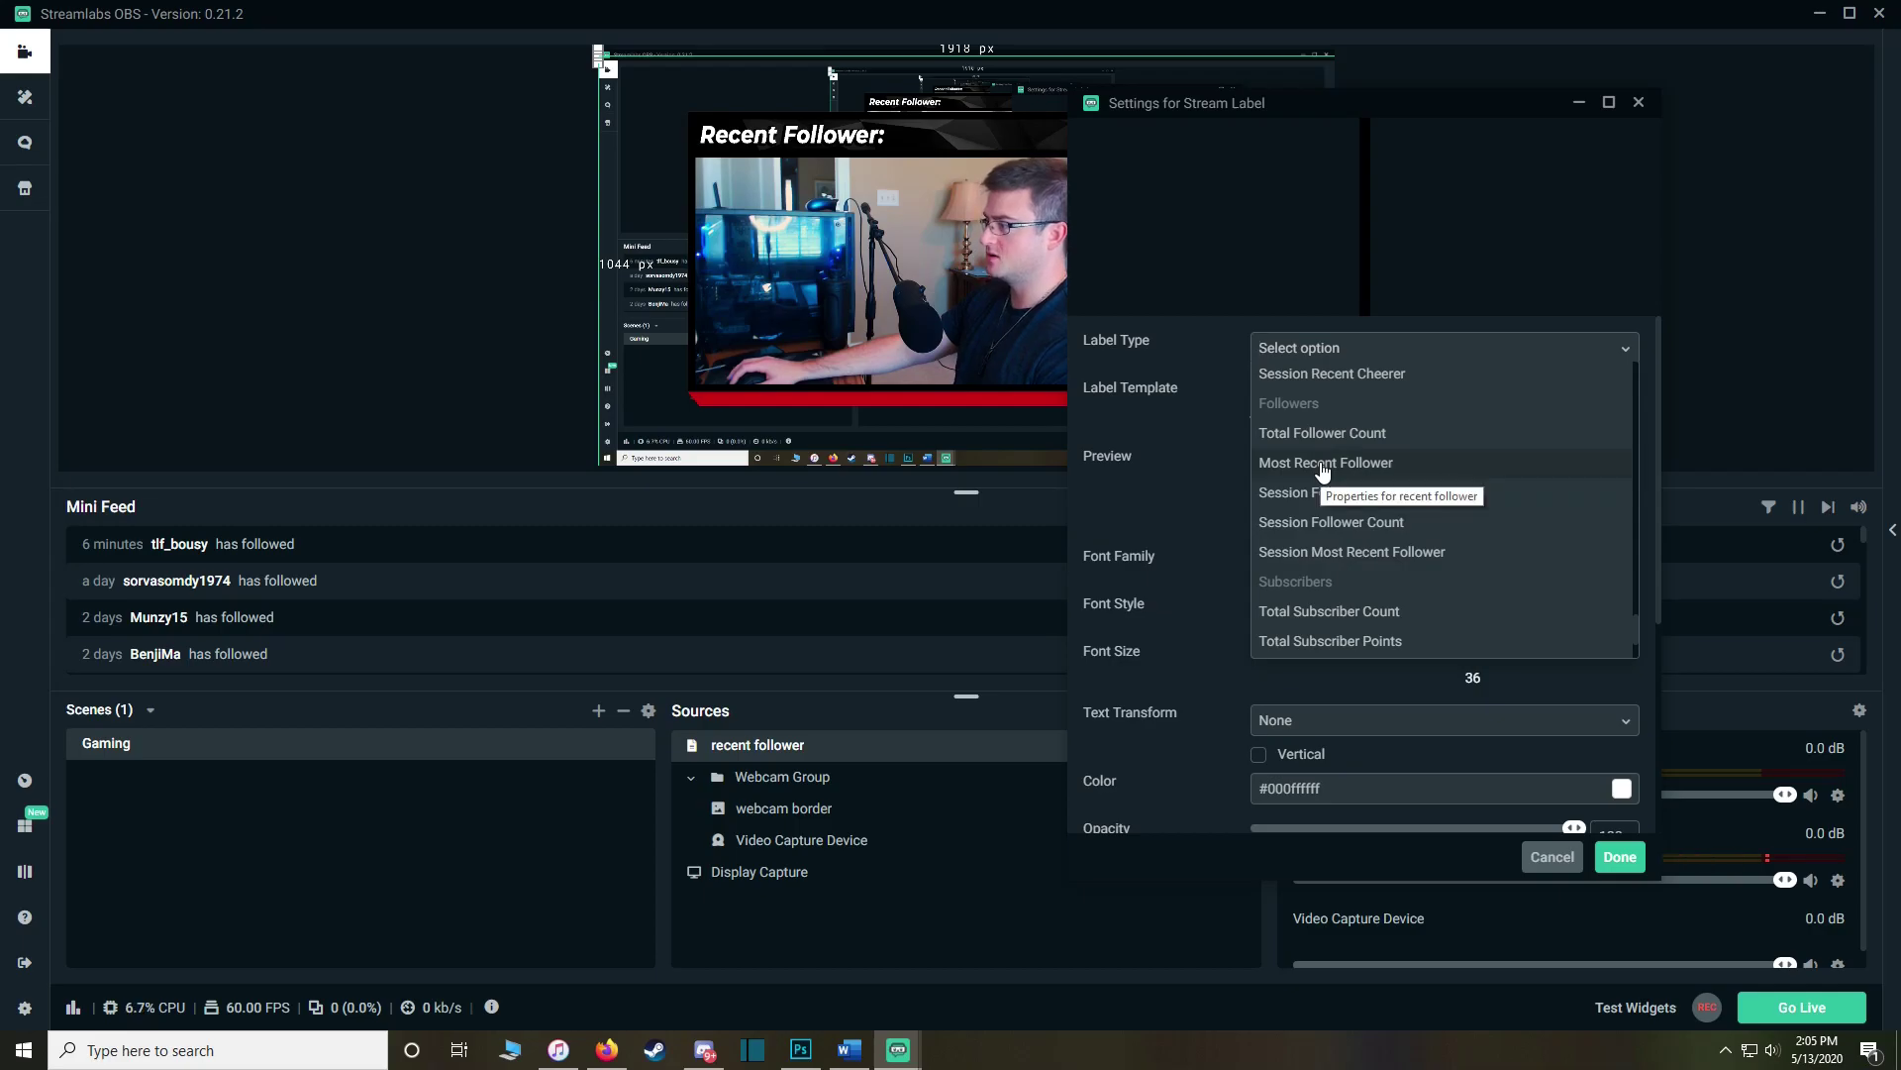
click(1324, 464)
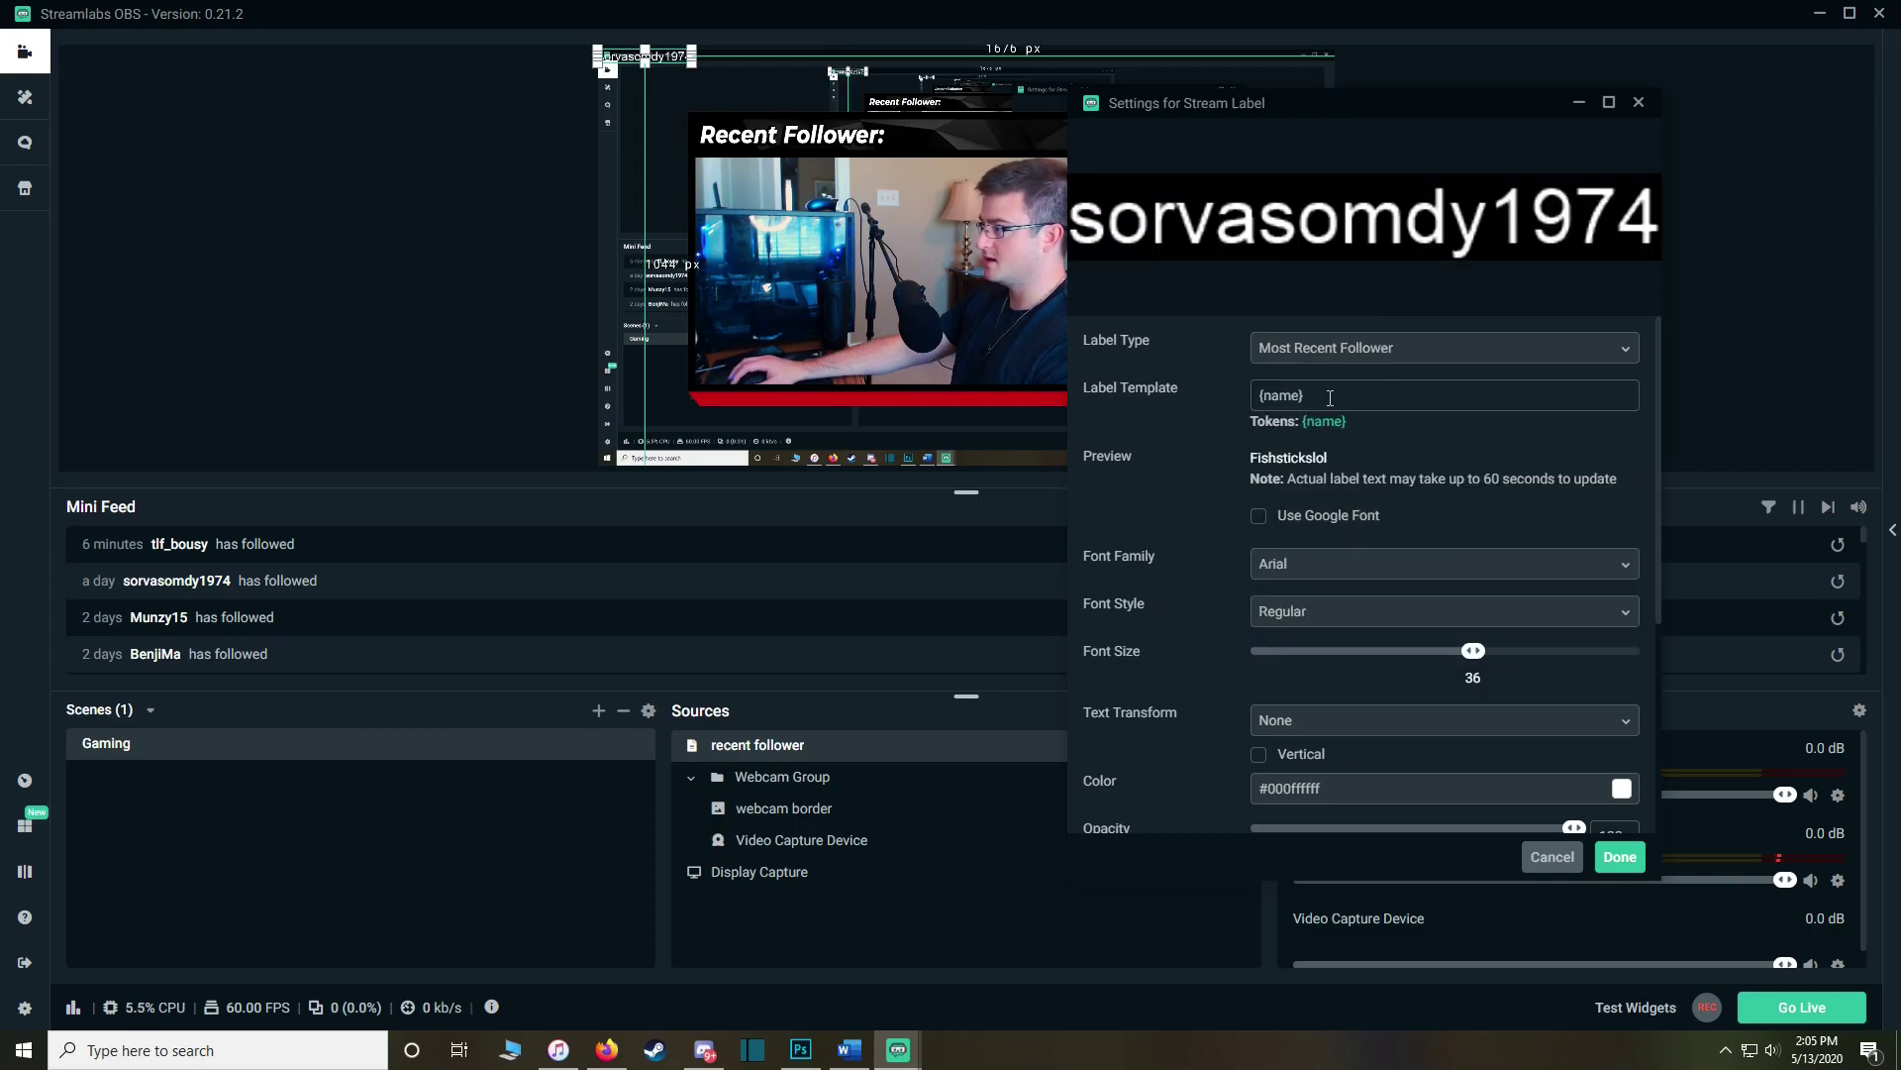
Step: Set the recent follower label's font family to Arial Black
click(1305, 564)
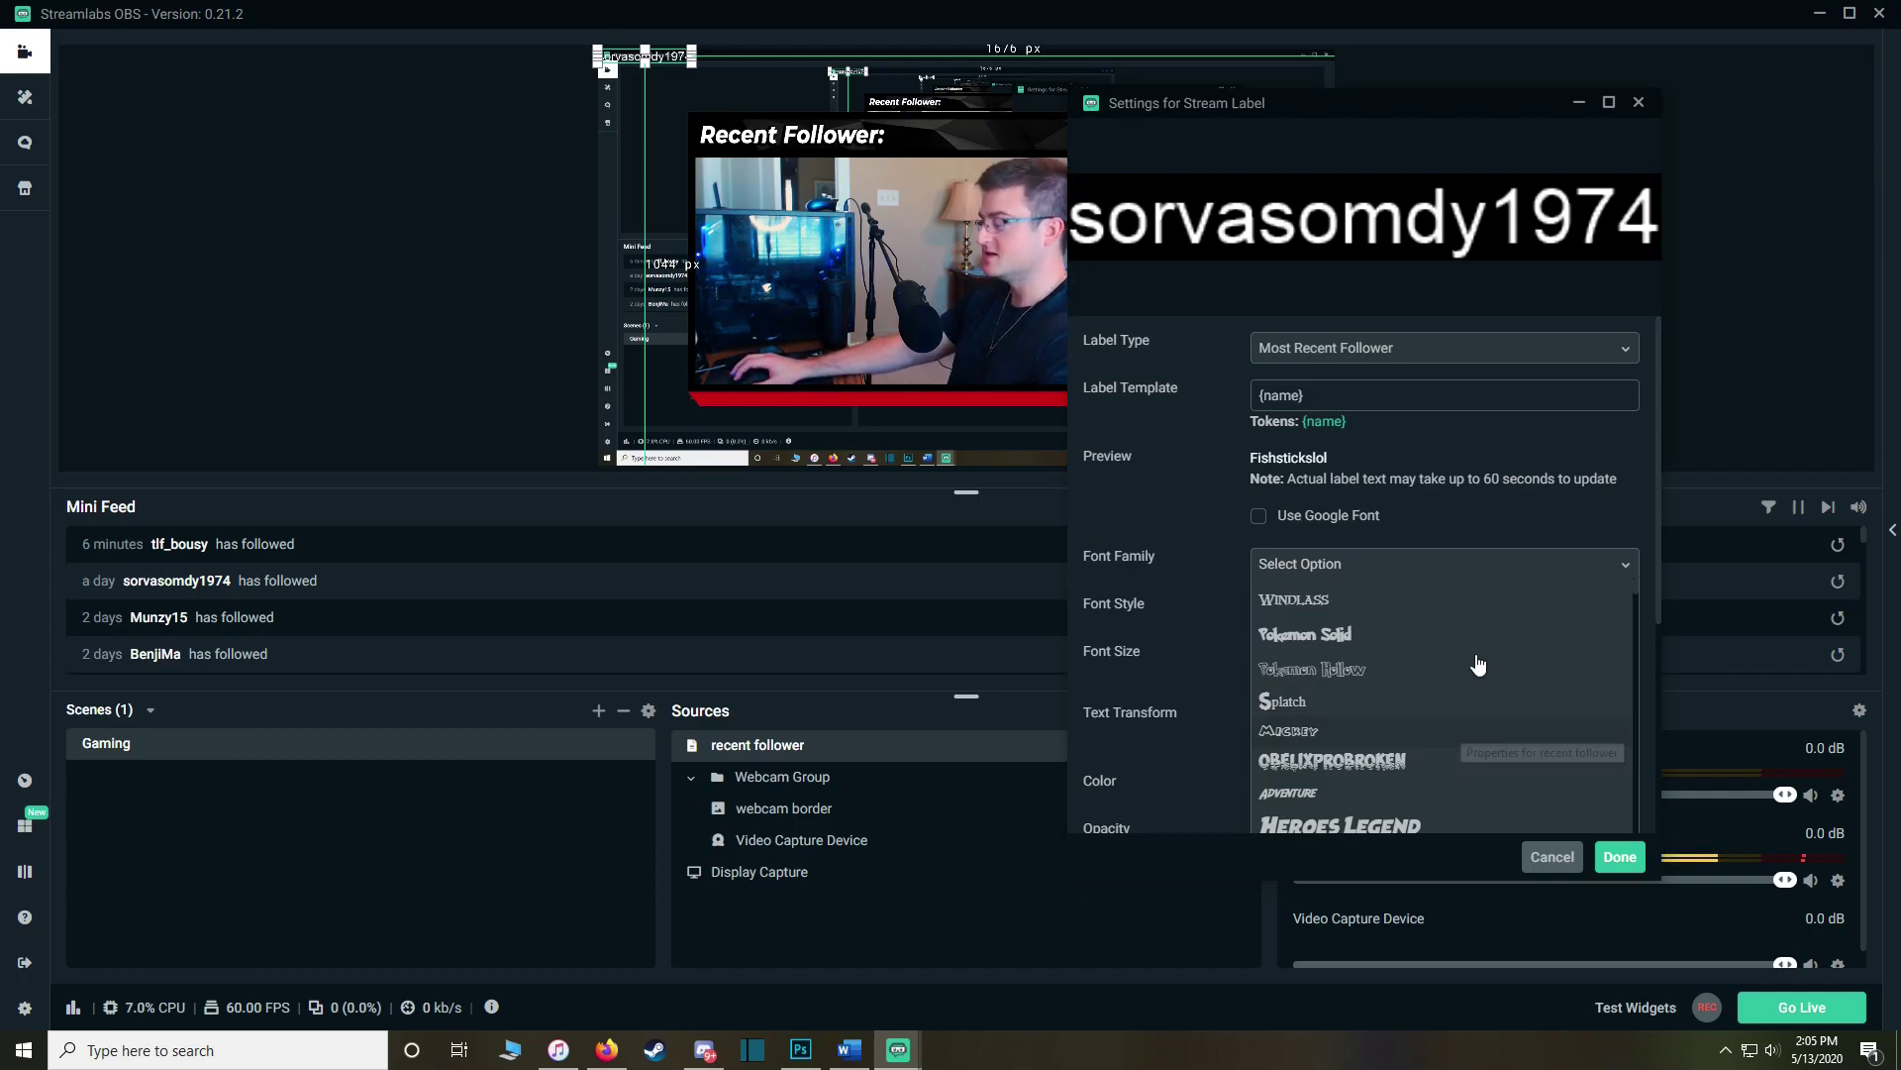
scroll(1463, 657, down, 6)
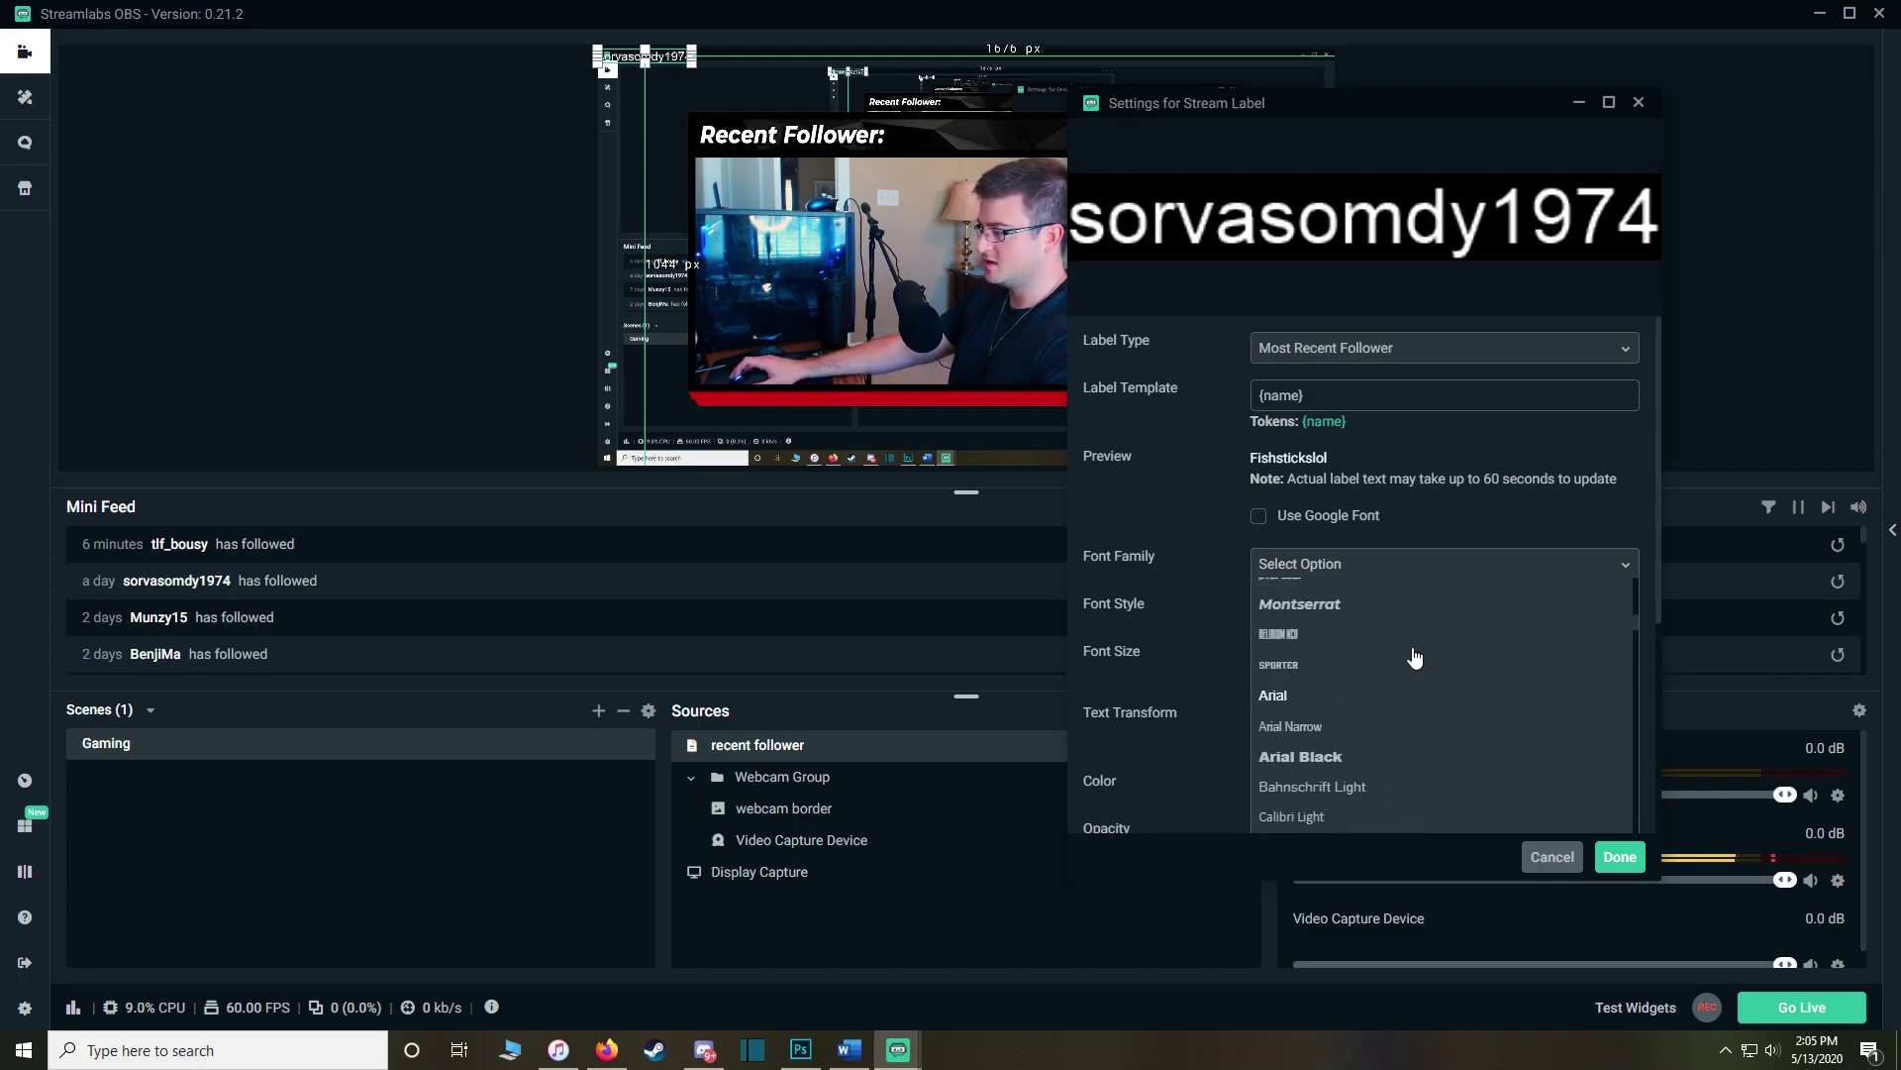
scroll(1406, 654, down, 2)
click(1320, 660)
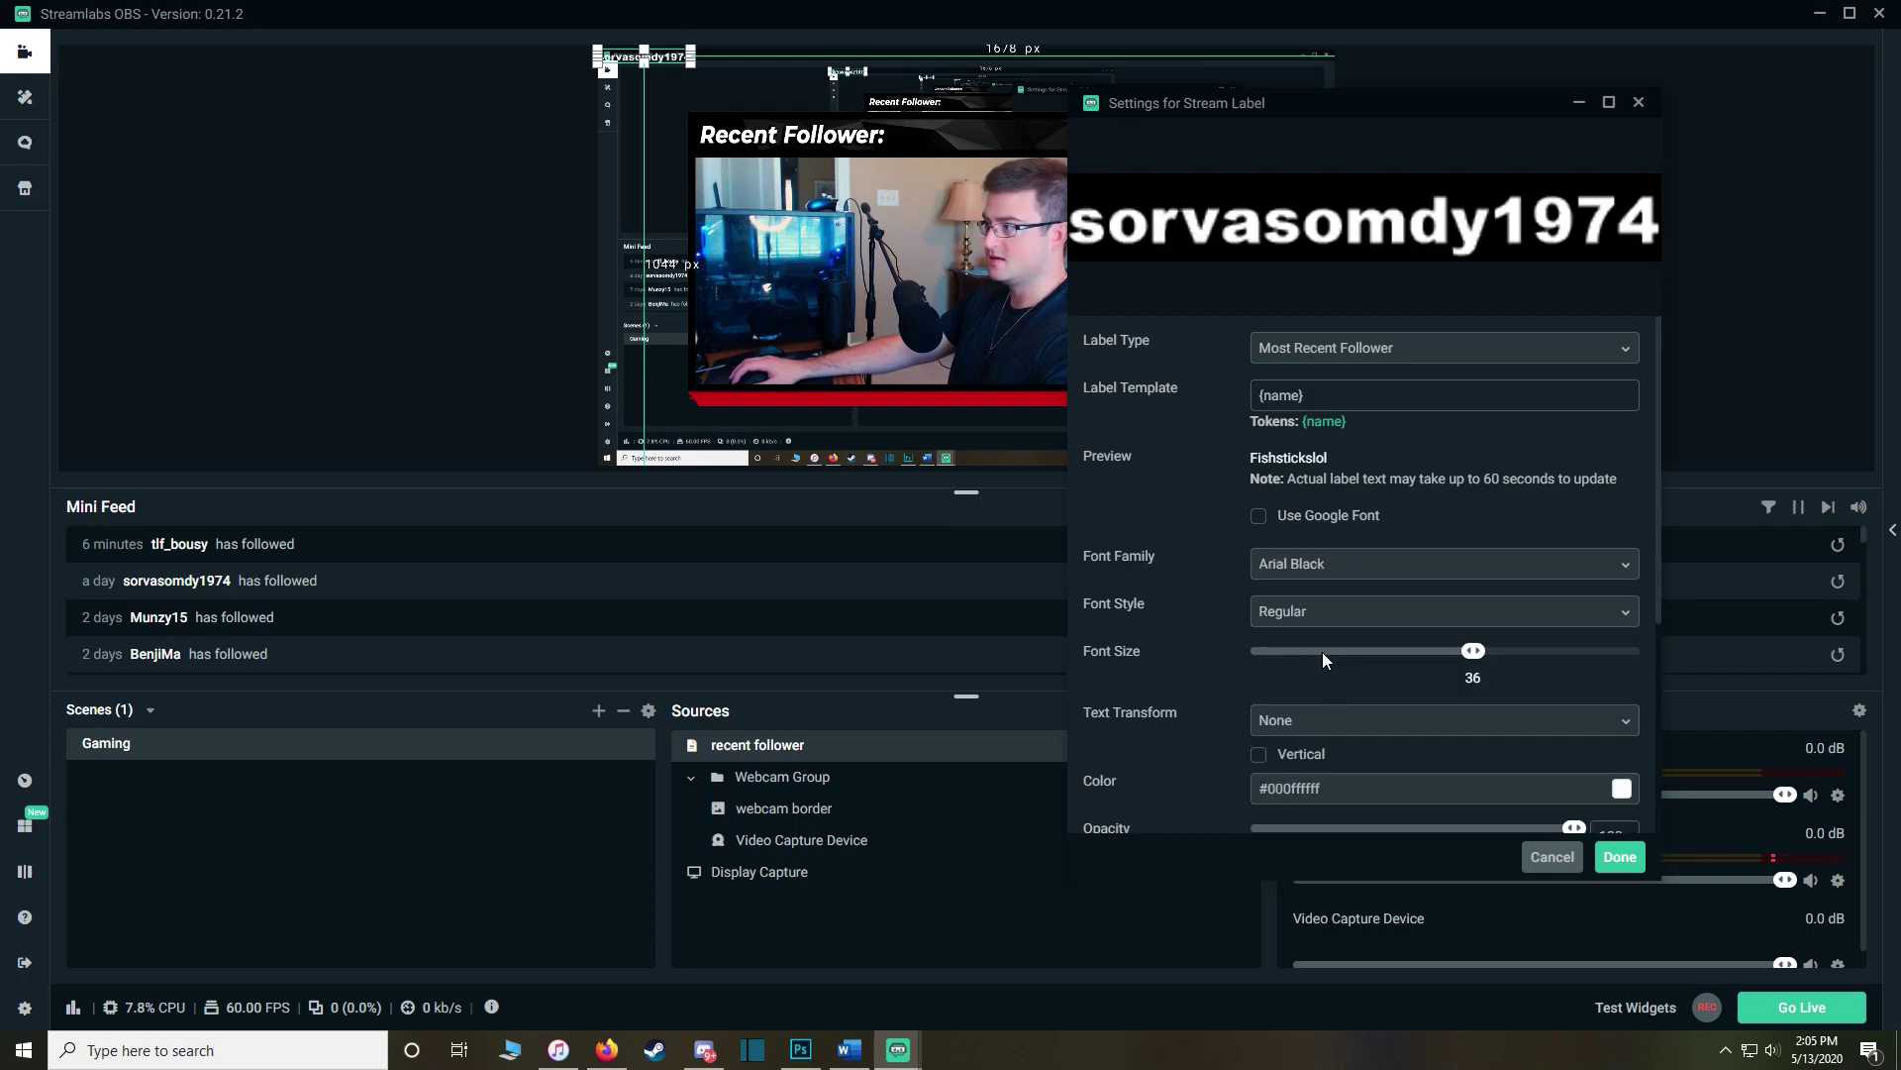
Step: Add a dark red outline of size 5, then place the label beside the Recent Follower heading
scroll(1404, 521, down, 3)
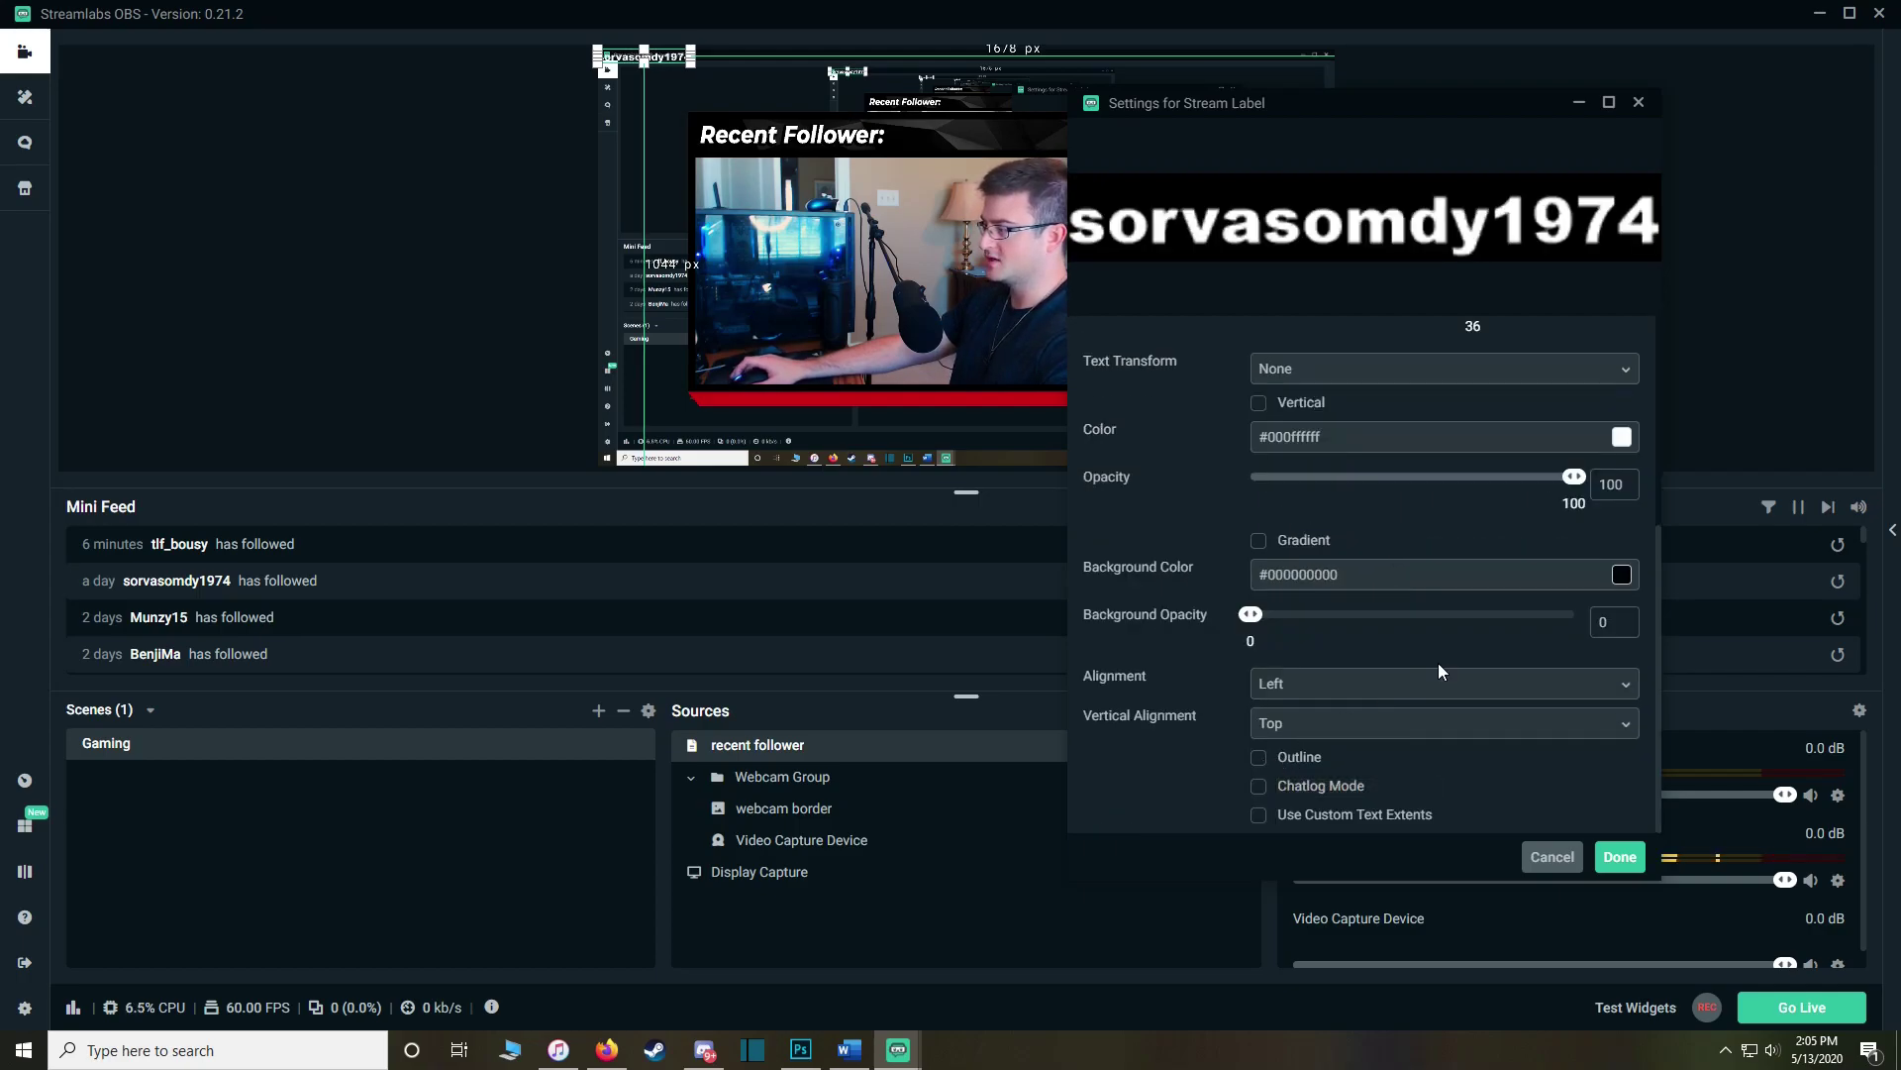
click(1259, 758)
scroll(1426, 721, down, 1)
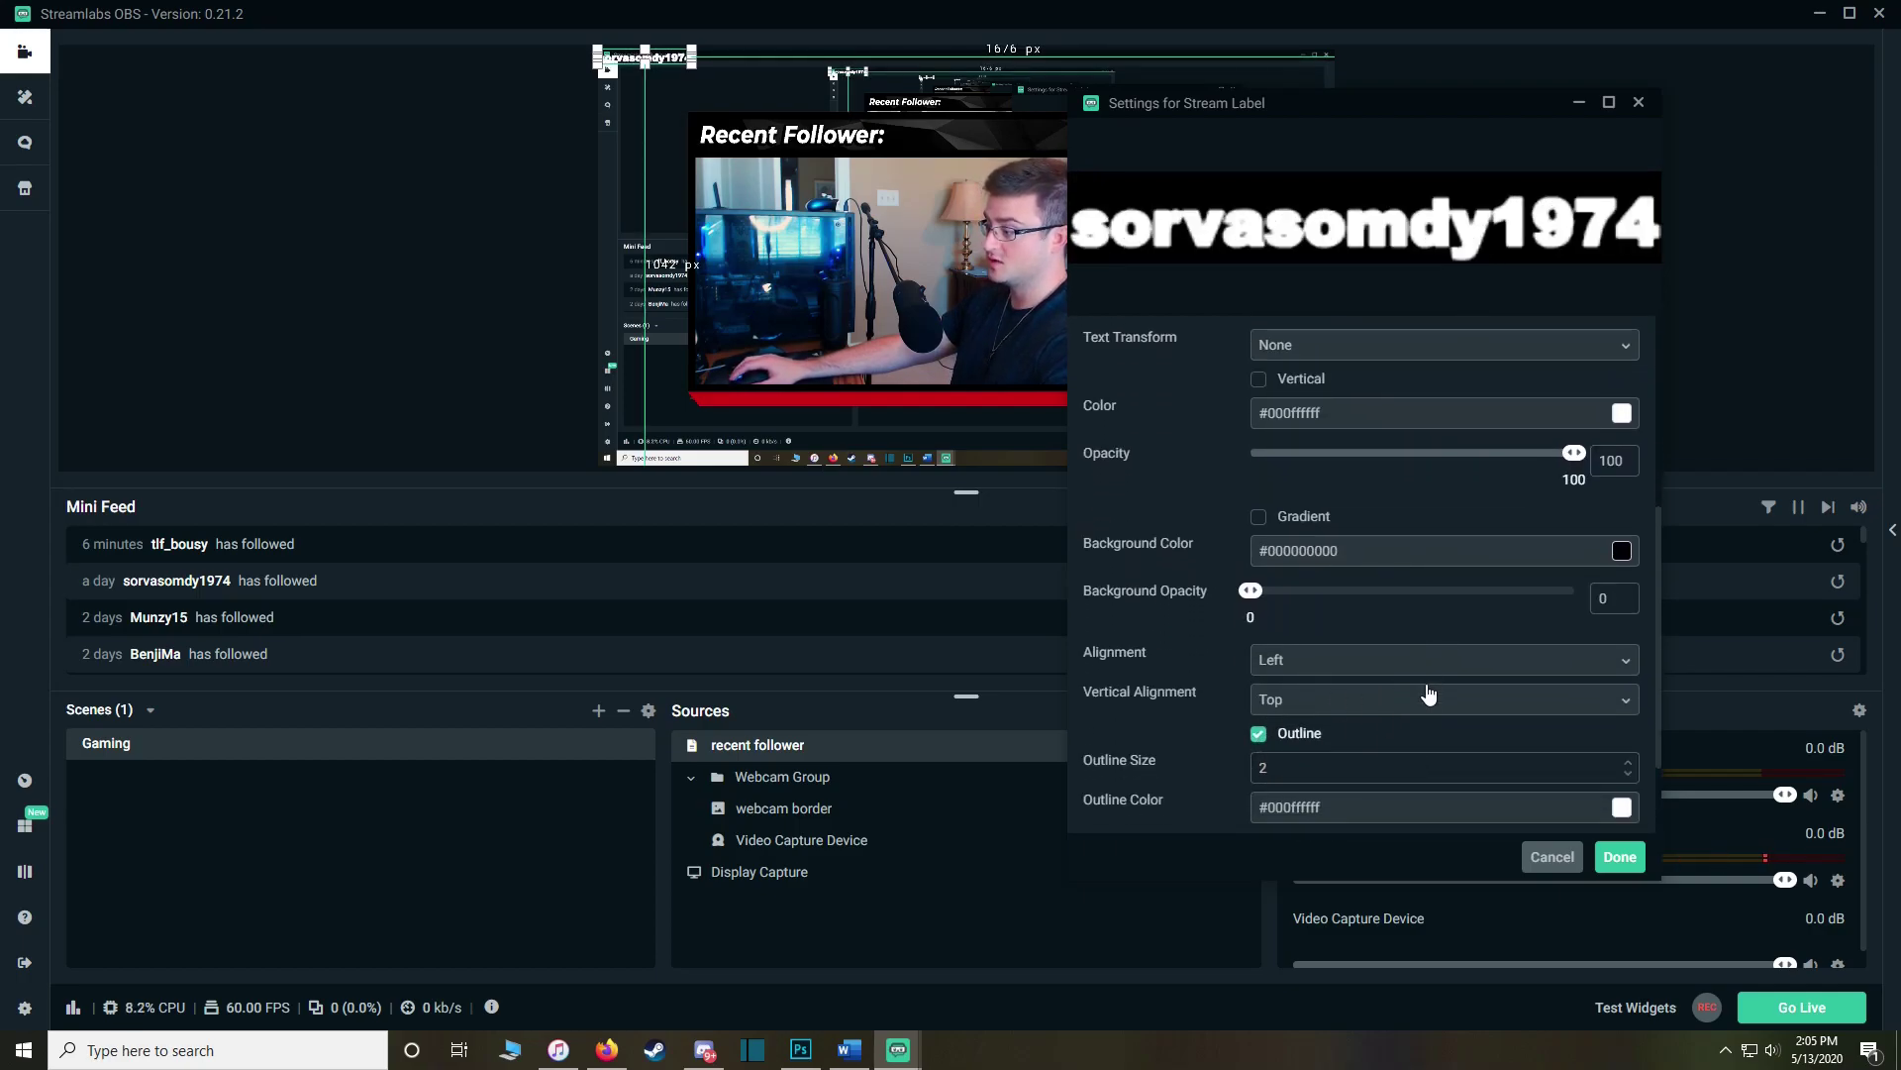
click(1429, 685)
scroll(1446, 743, down, 1)
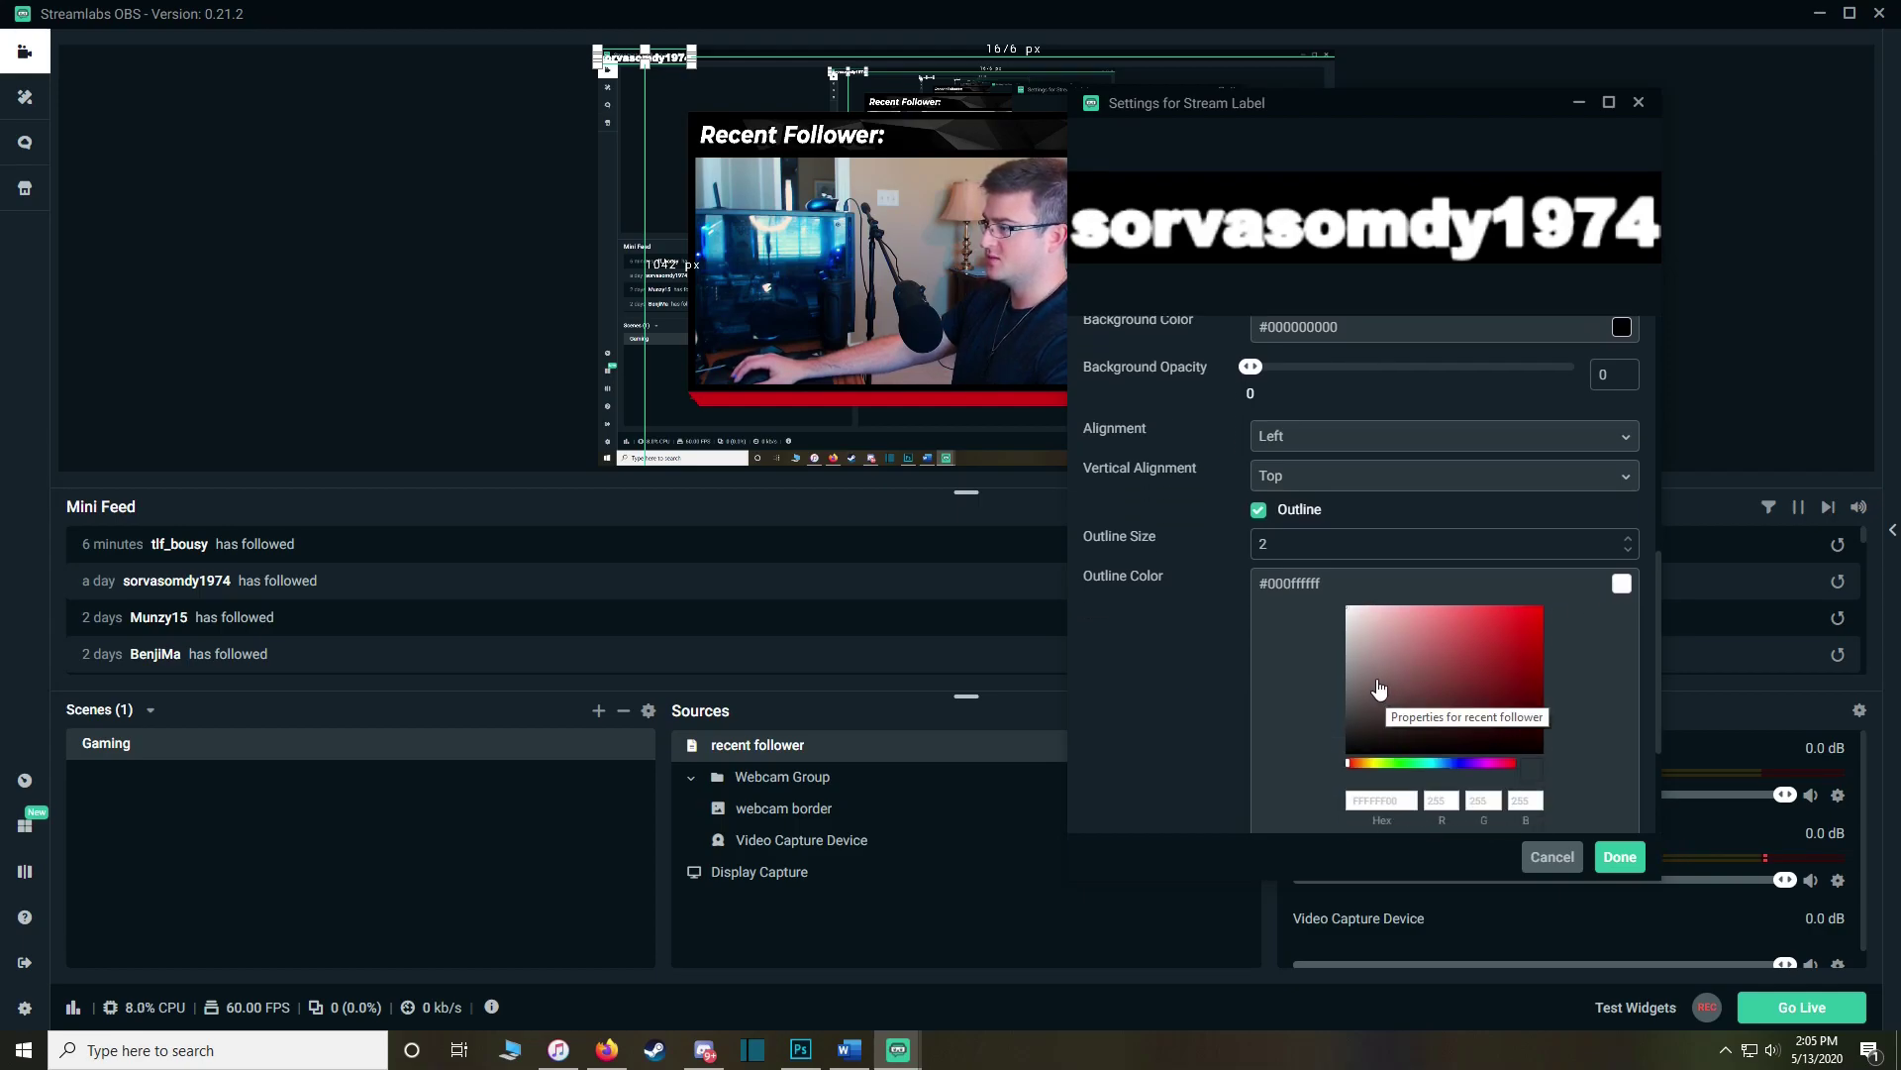
drag(1433, 667, 1569, 590)
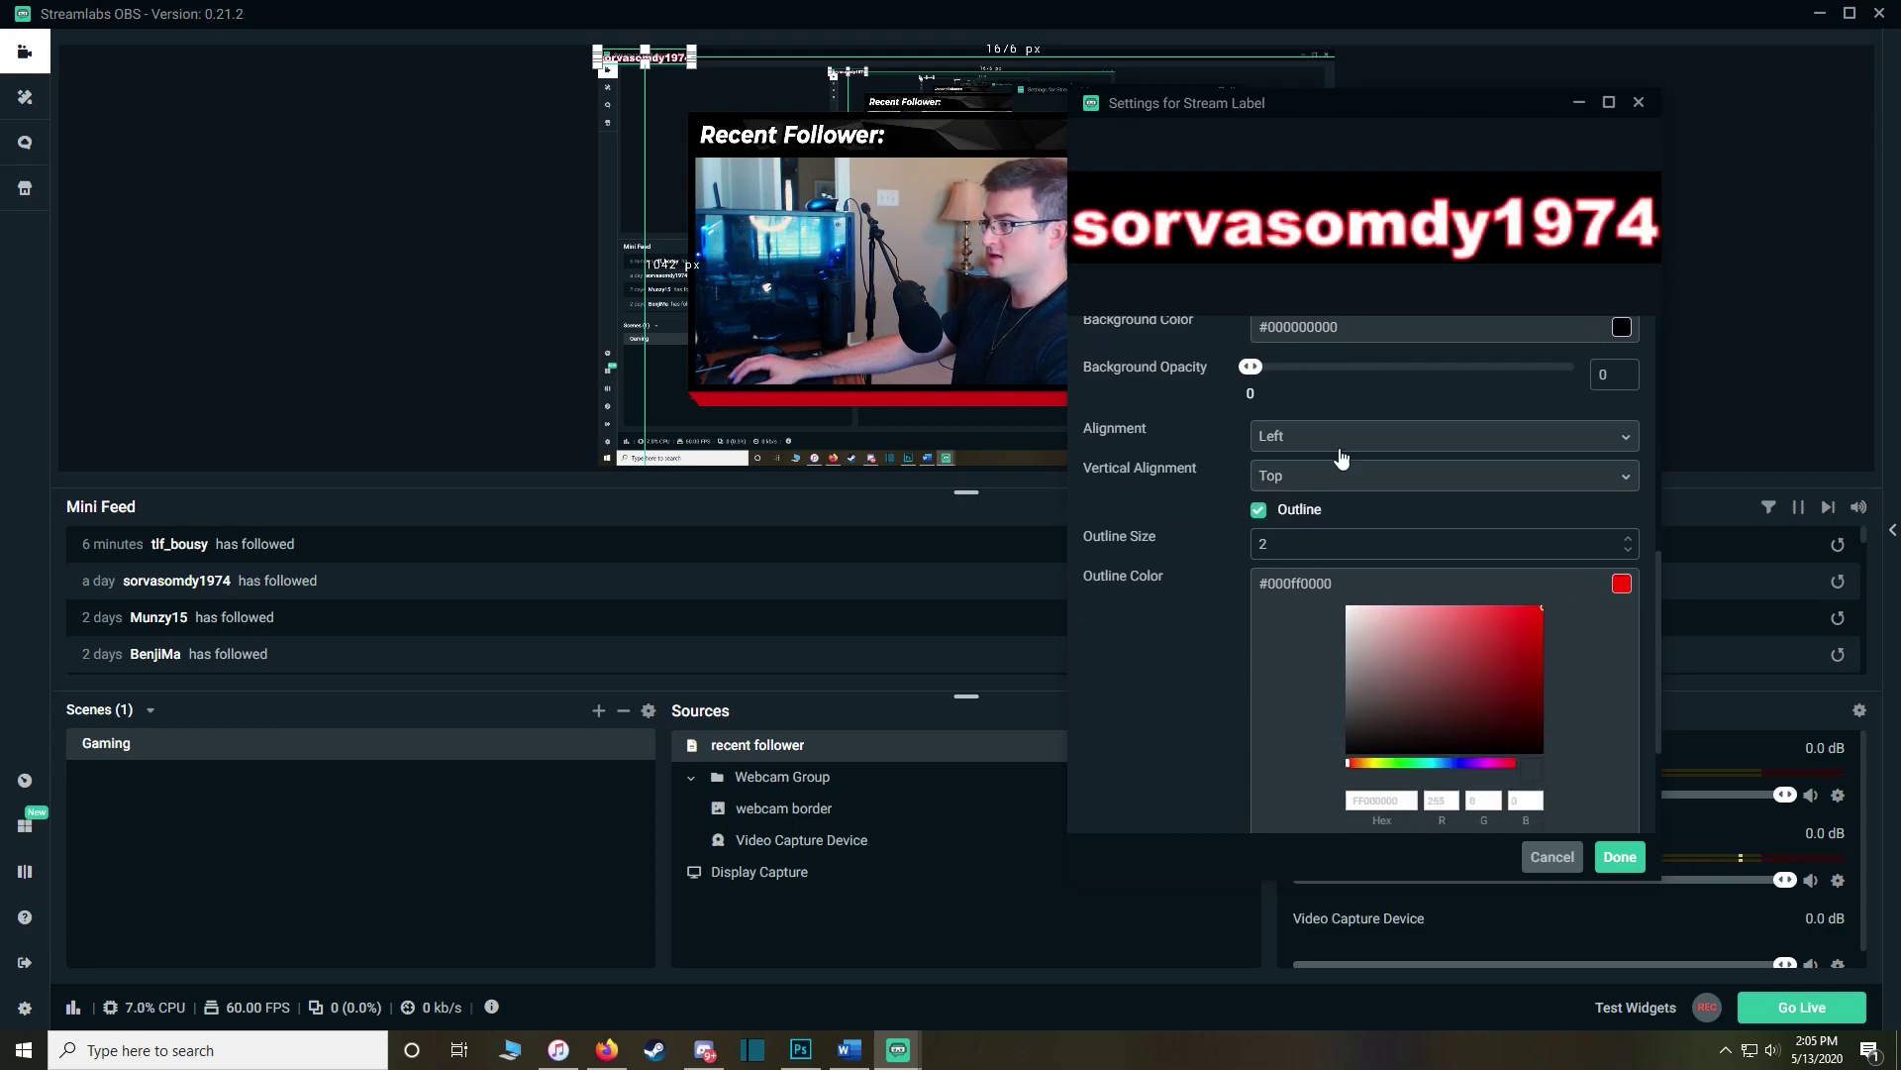
click(1542, 639)
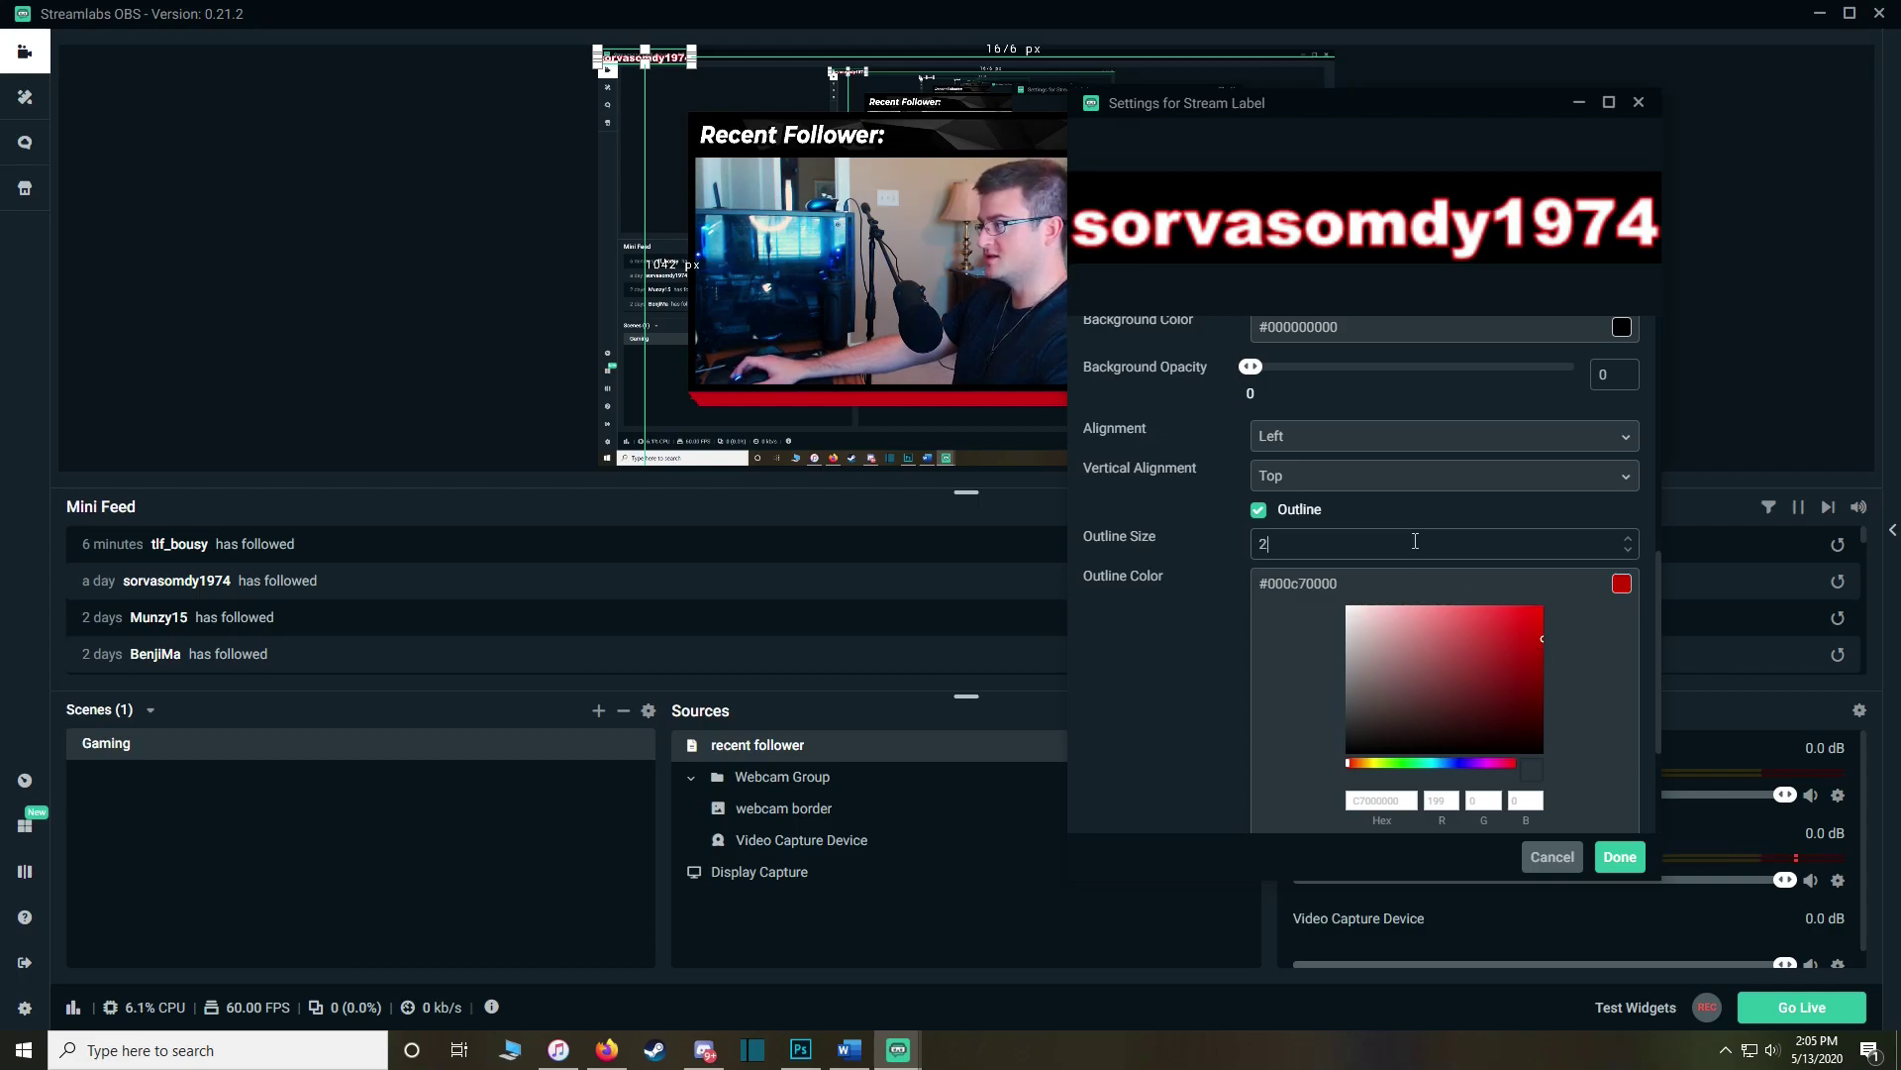
key(BackSpace)
text(5)
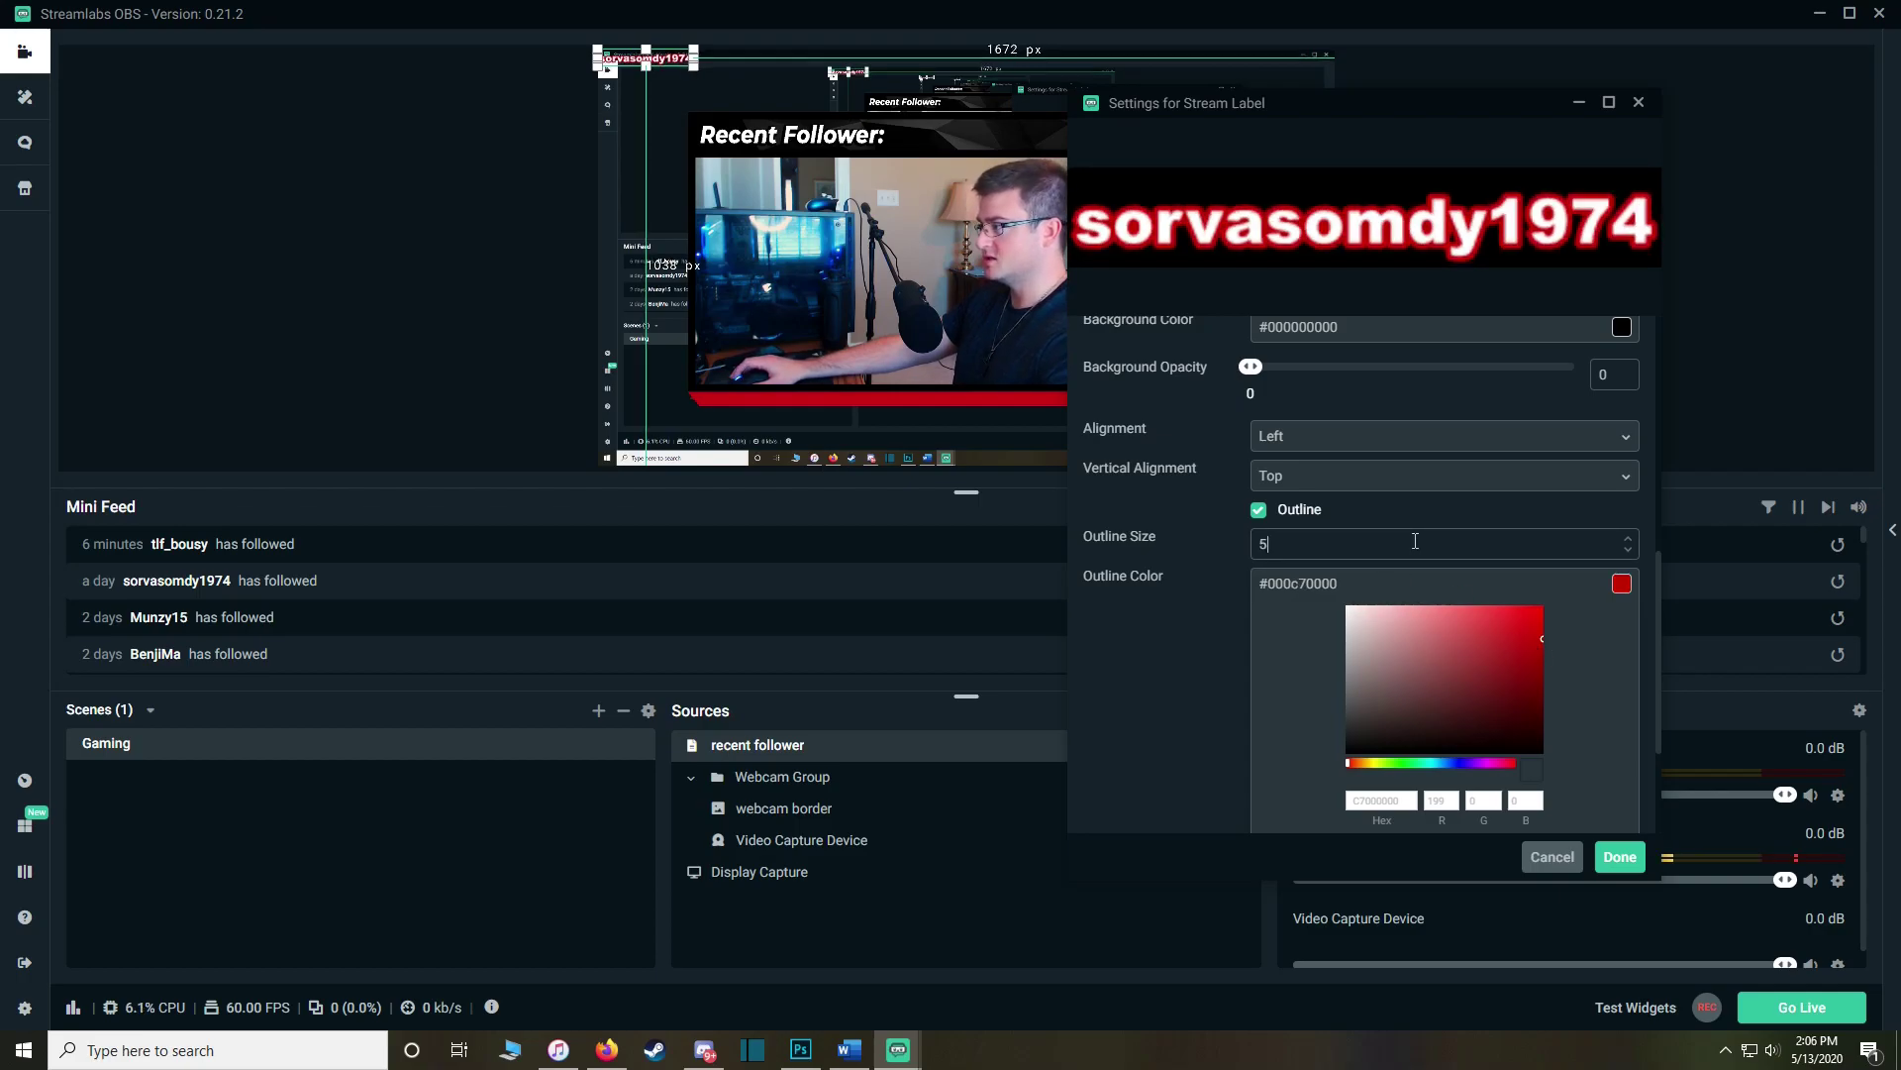
click(1620, 857)
drag(646, 57, 952, 137)
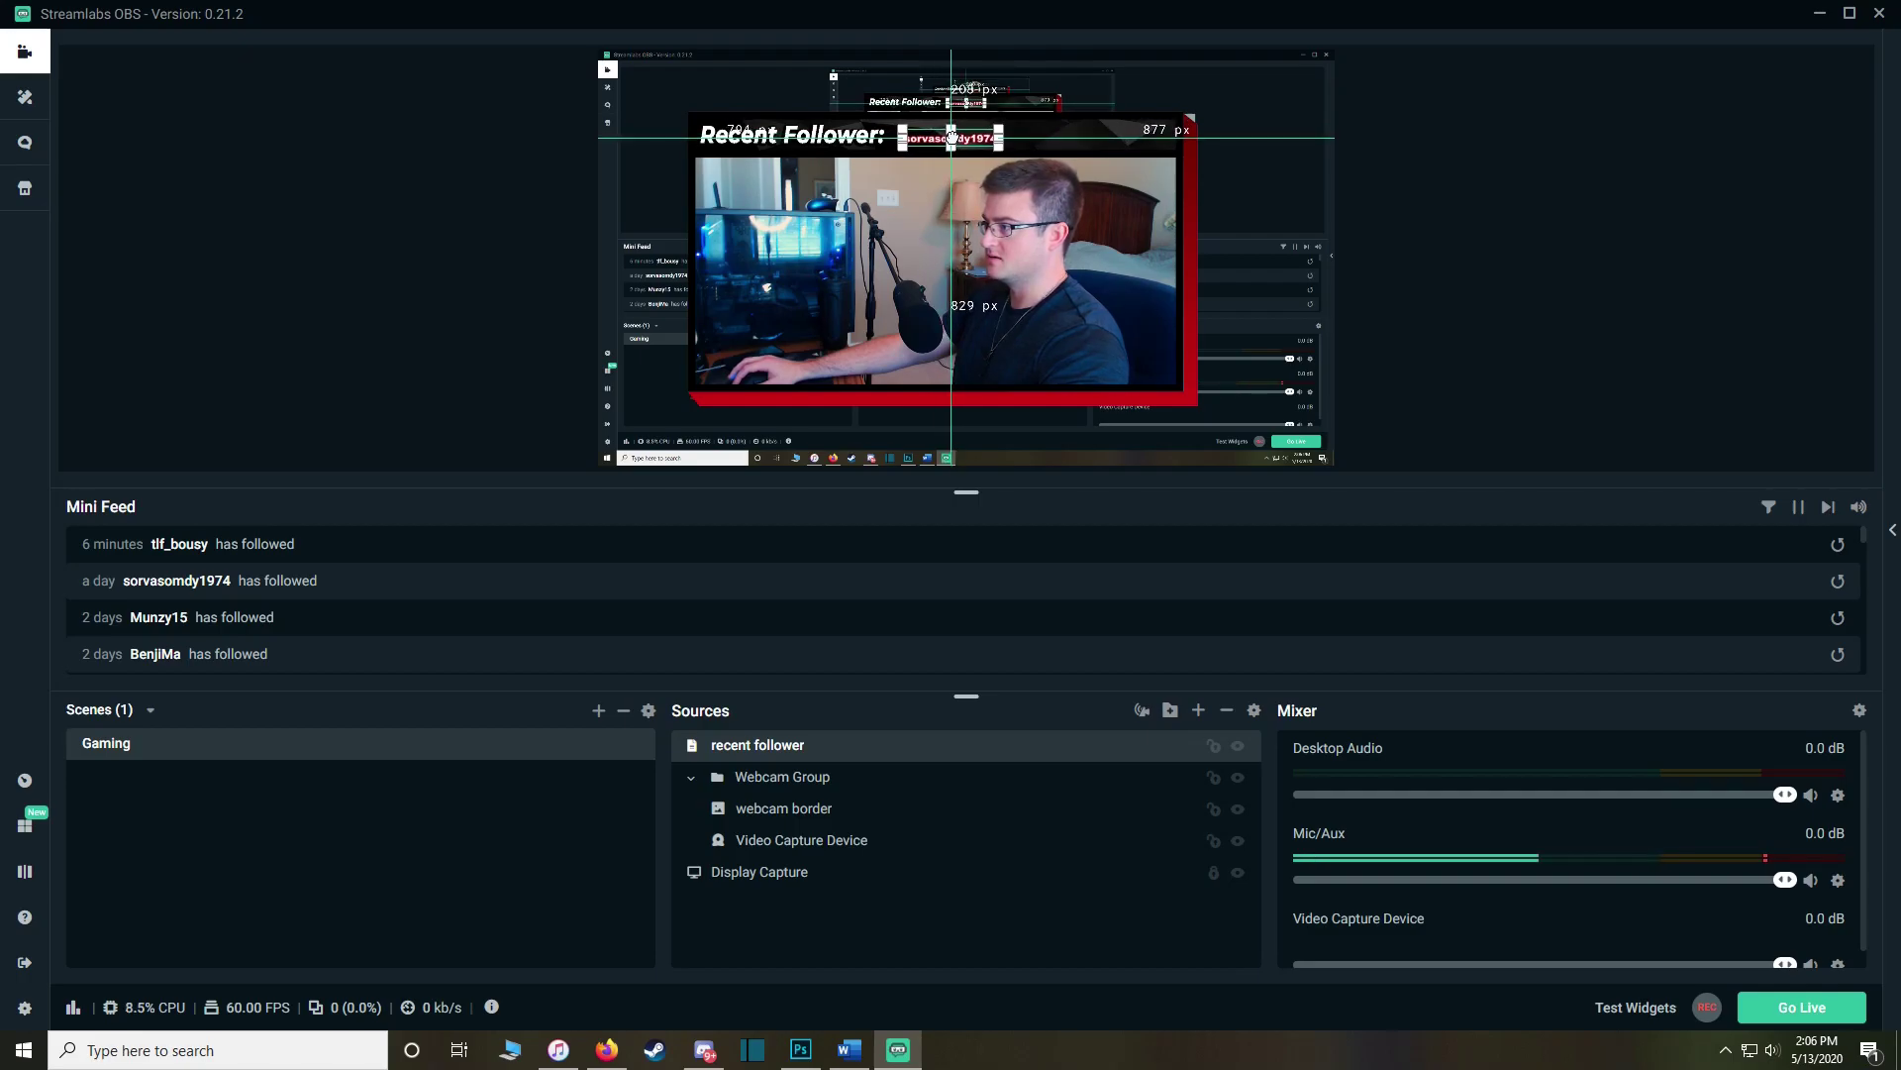
Step: Move the recent follower row below Webcam Group in the Sources list
click(1305, 144)
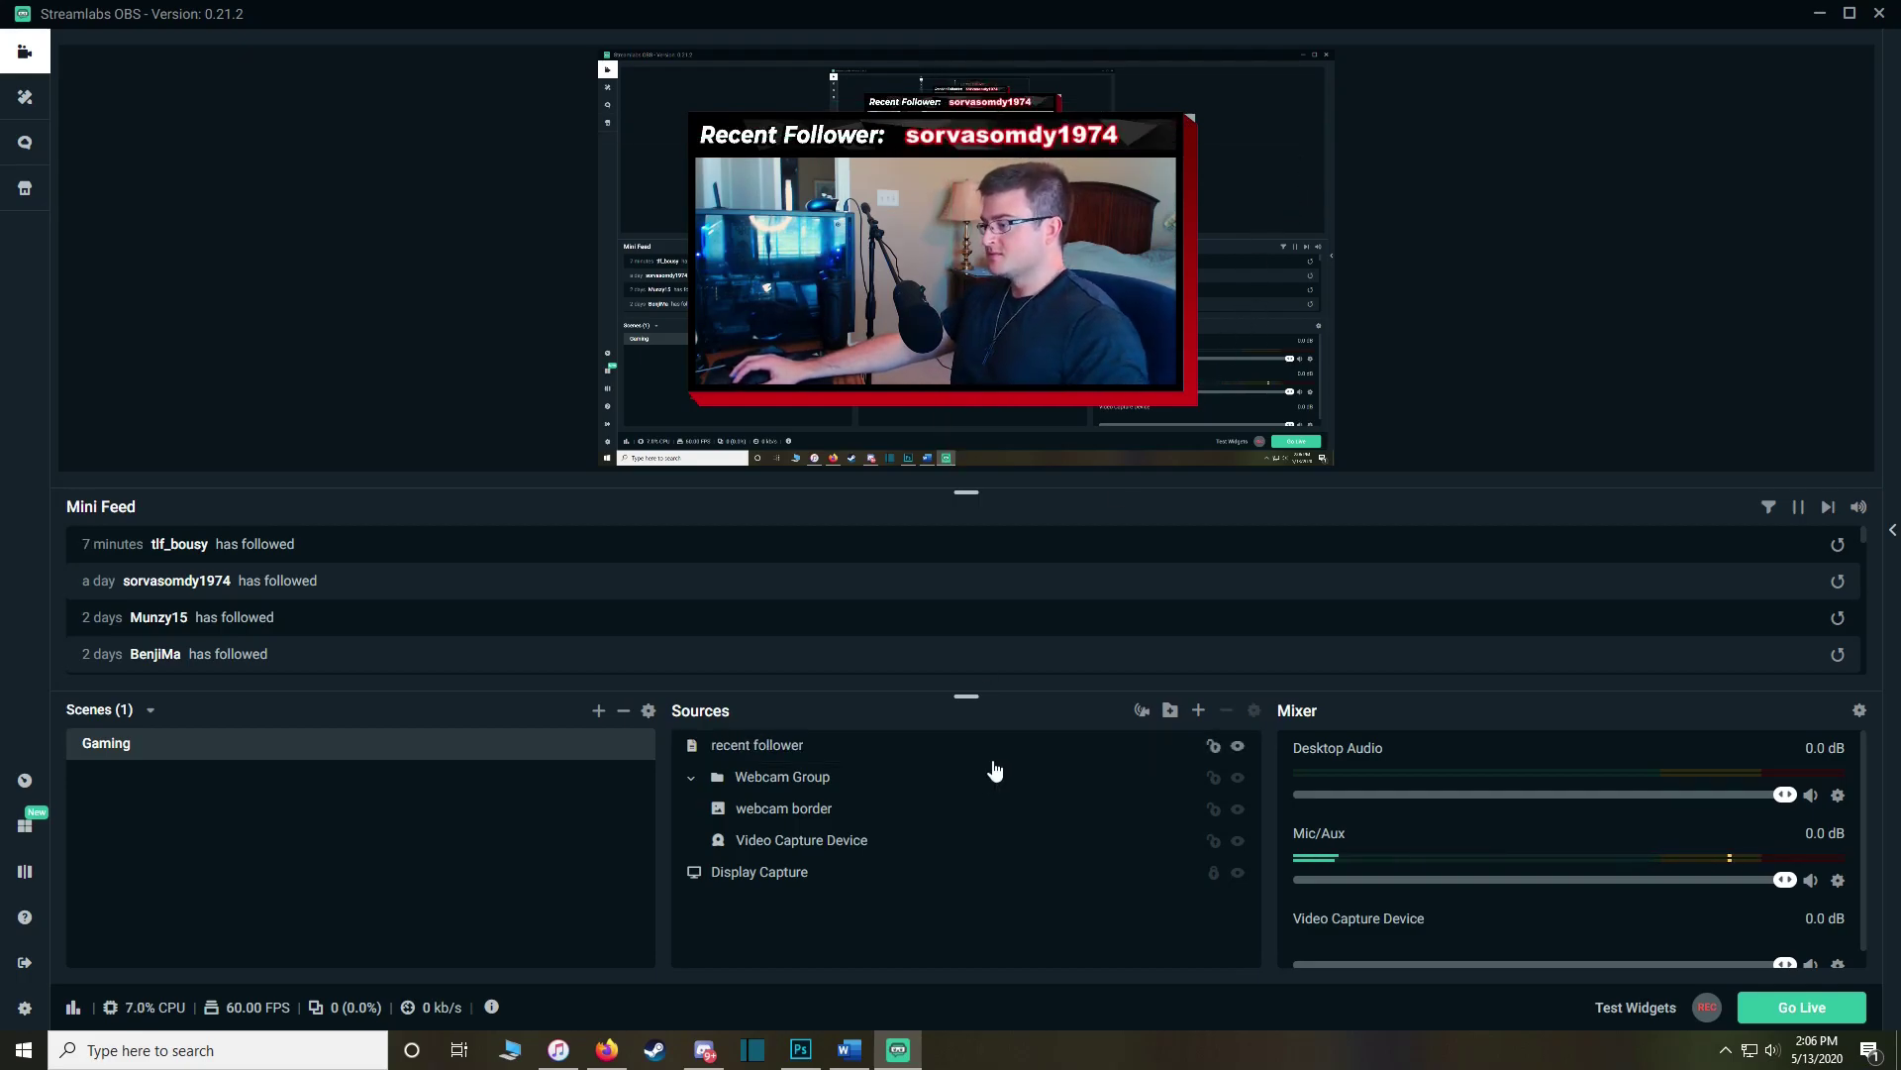
drag(784, 745, 788, 794)
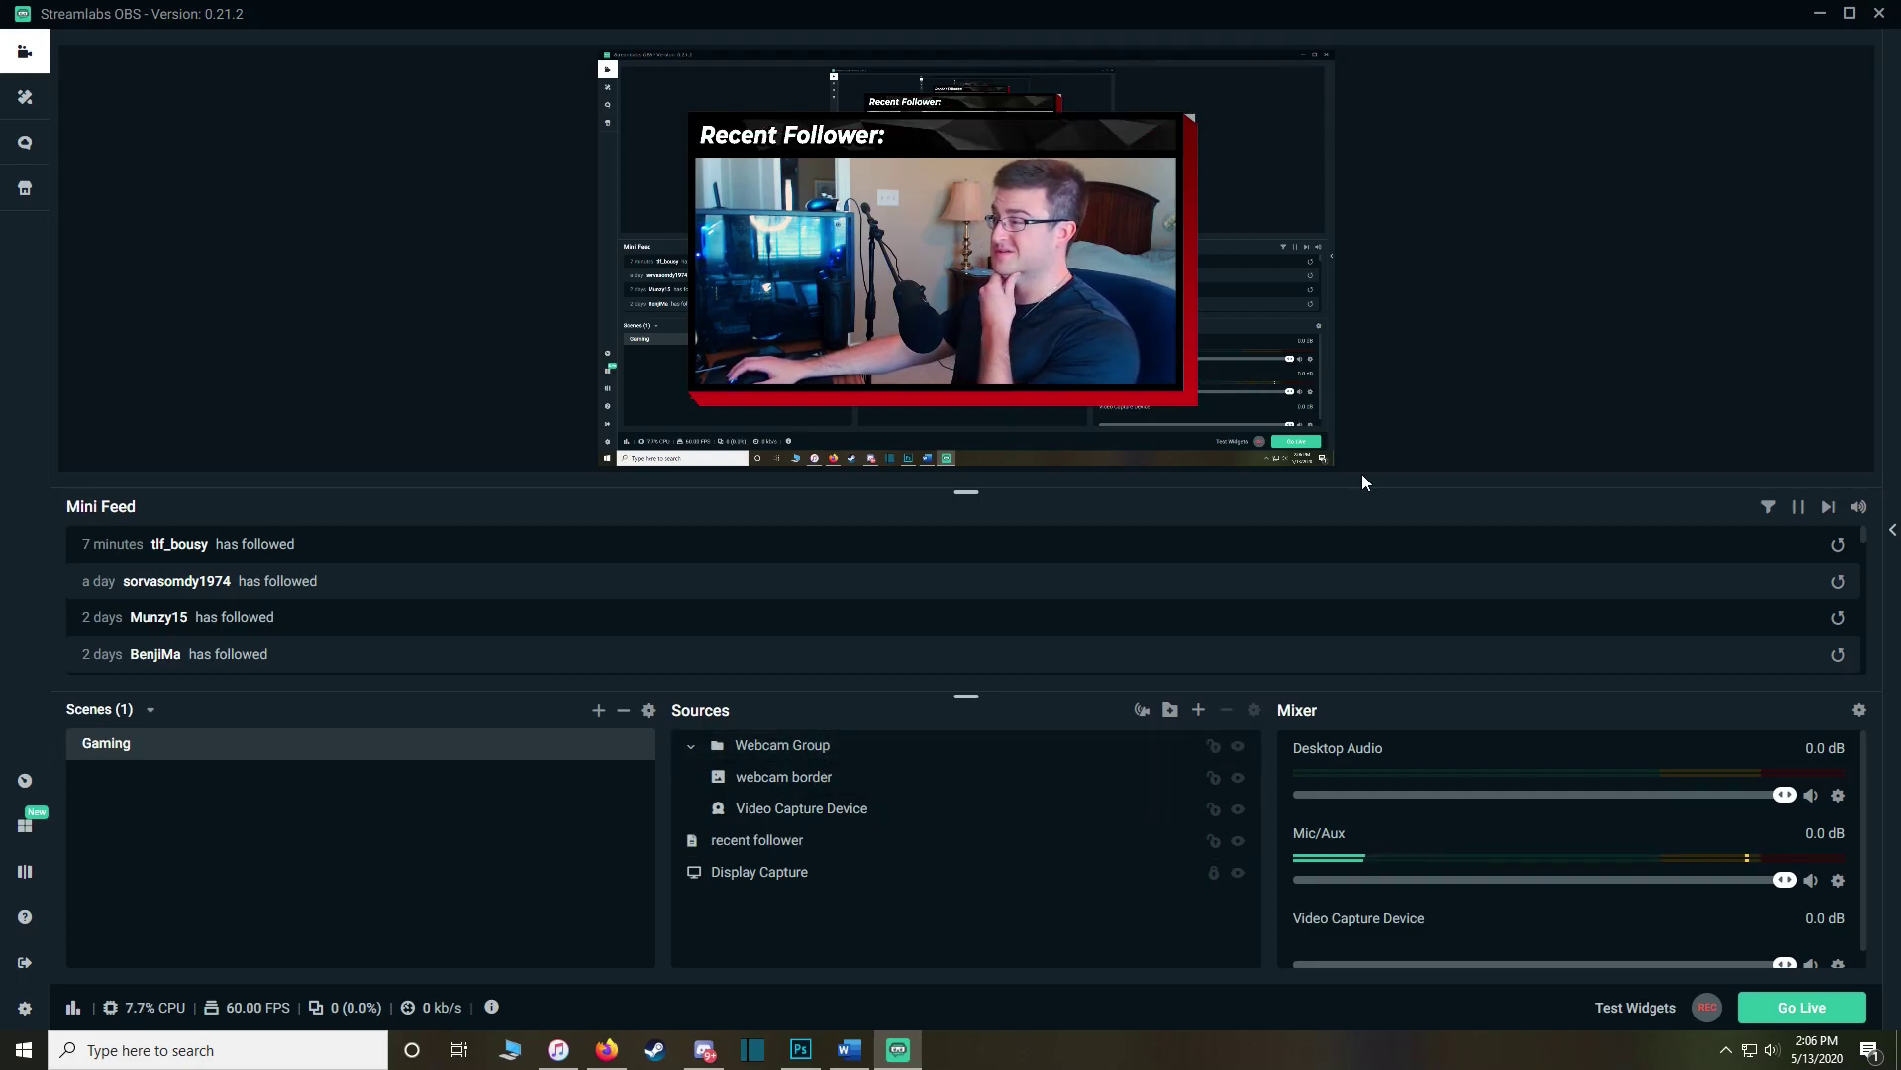